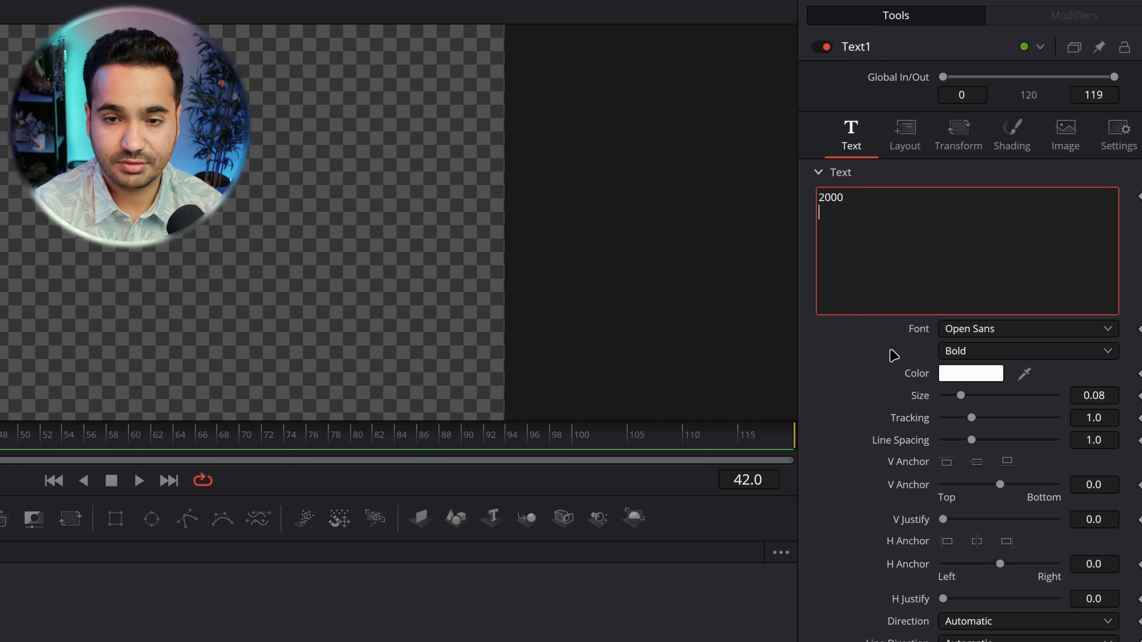
Step: Add 2001 as the second line of the Text1 text
{"action": "type", "text": "2001"}
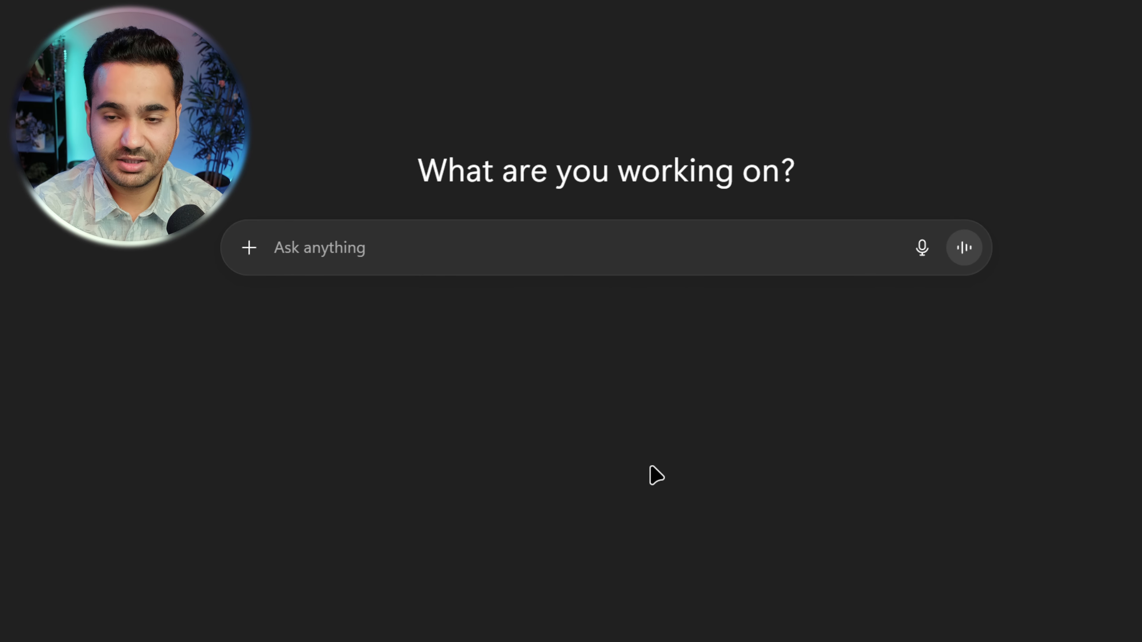
Step: Switch to ChatGPT and request a year counter text going from 2000 to 2030, giving 2000, 2001, 2002.... as example lines
{"action": "type", "text": "Cre"}
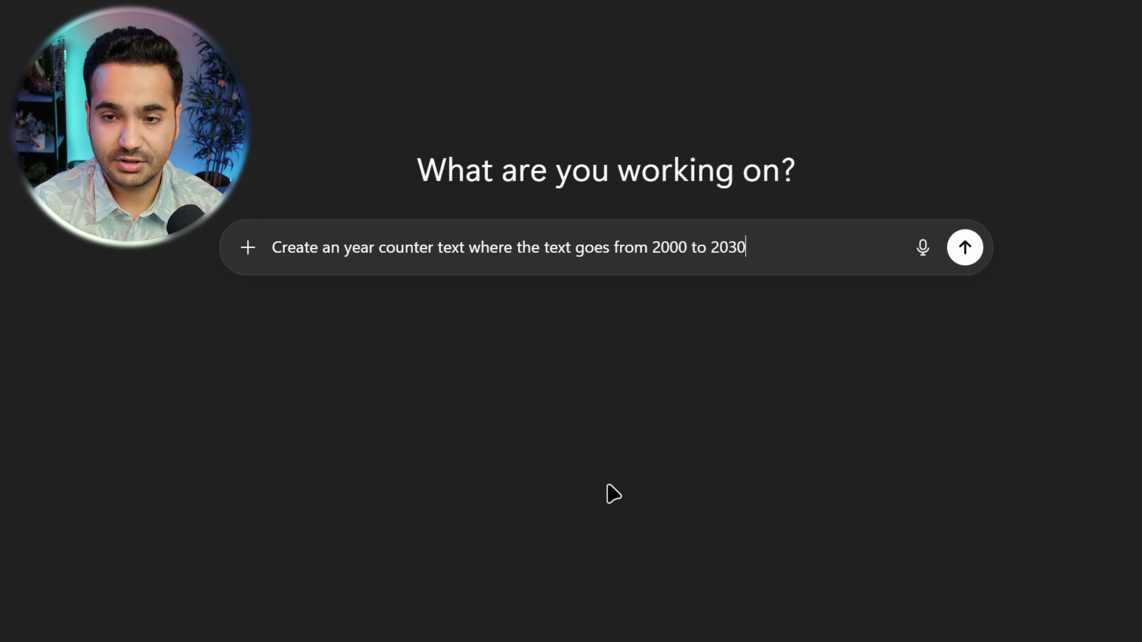
{"action": "key", "text": "shift+Return"}
{"action": "type", "text": "2000"}
{"action": "key", "text": "shift+Return"}
{"action": "type", "text": "2"}
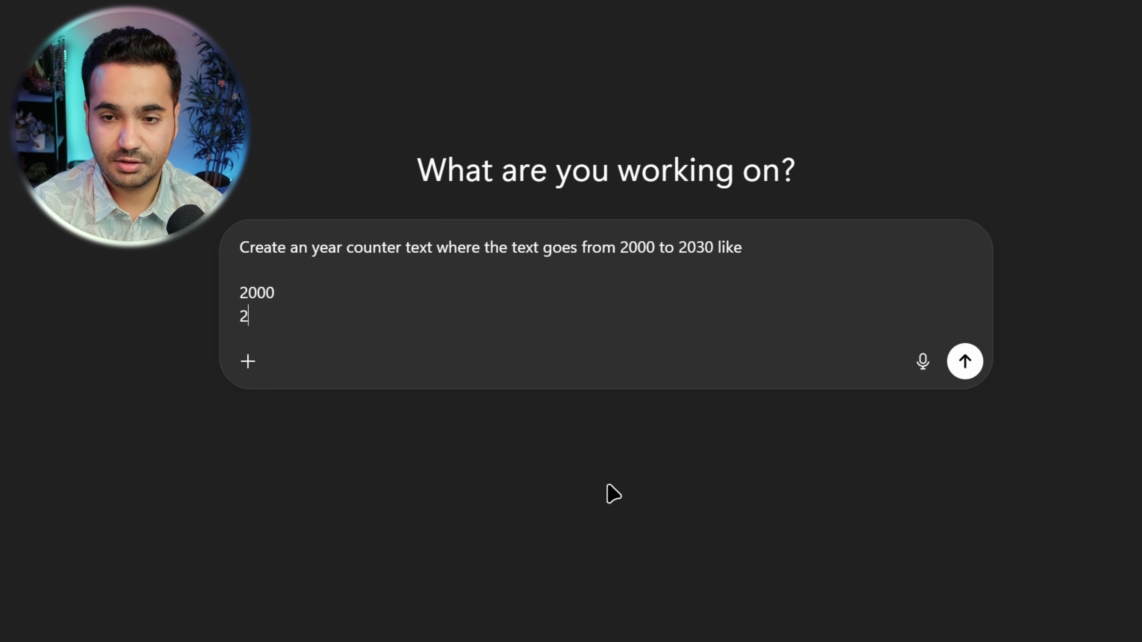
{"action": "type", "text": "001"}
{"action": "key", "text": "shift+Return"}
{"action": "type", "text": "2002...."}
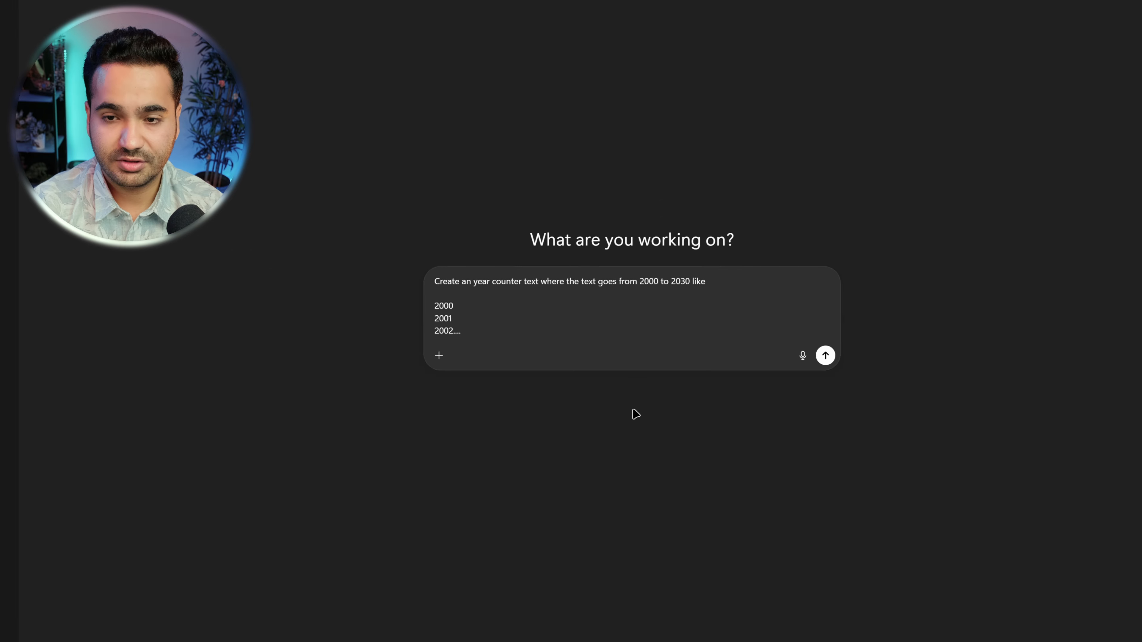
{"action": "key", "text": "Return"}
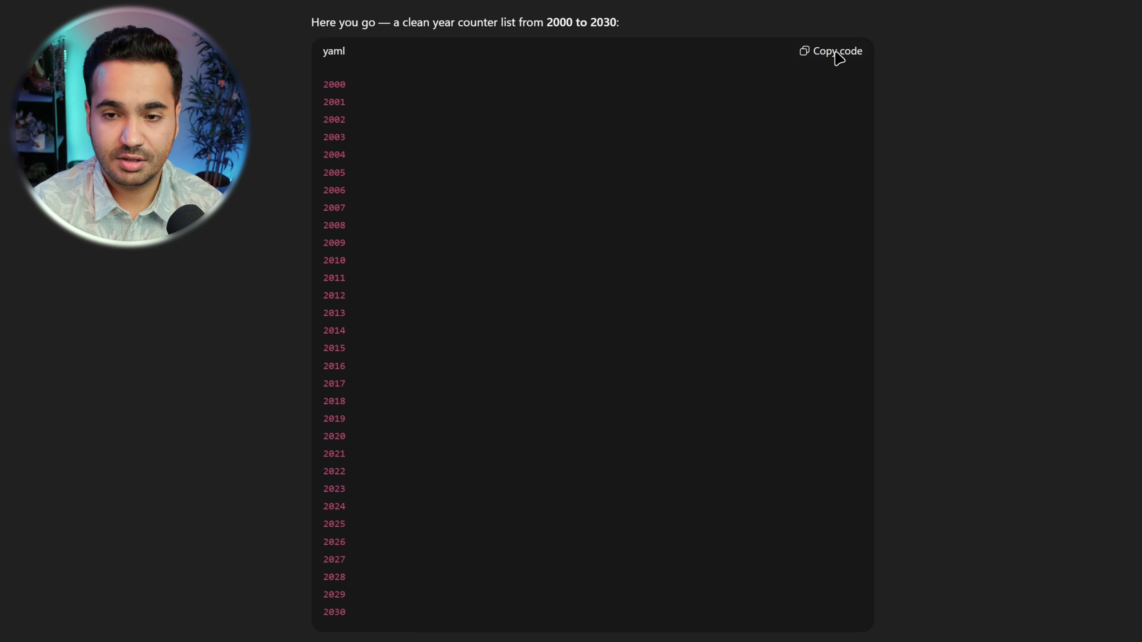
Step: Copy the generated year list, paste it into Text1's text in DaVinci Resolve, and remove the trailing empty line
{"action": "left_click", "coordinate": [835, 52]}
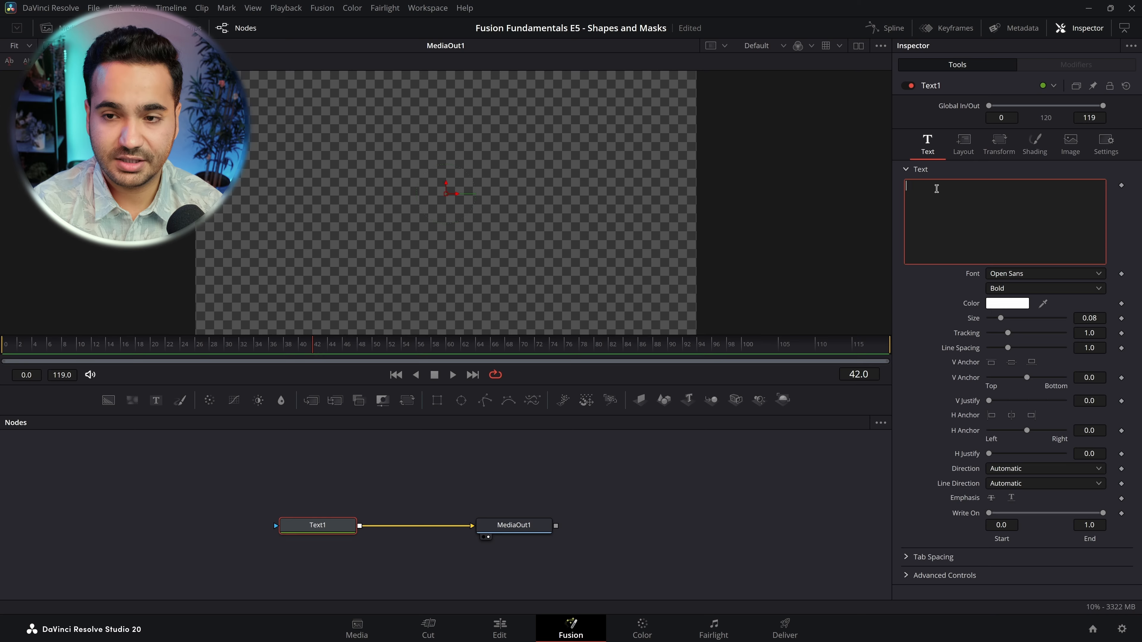
{"action": "key", "text": "ctrl+v"}
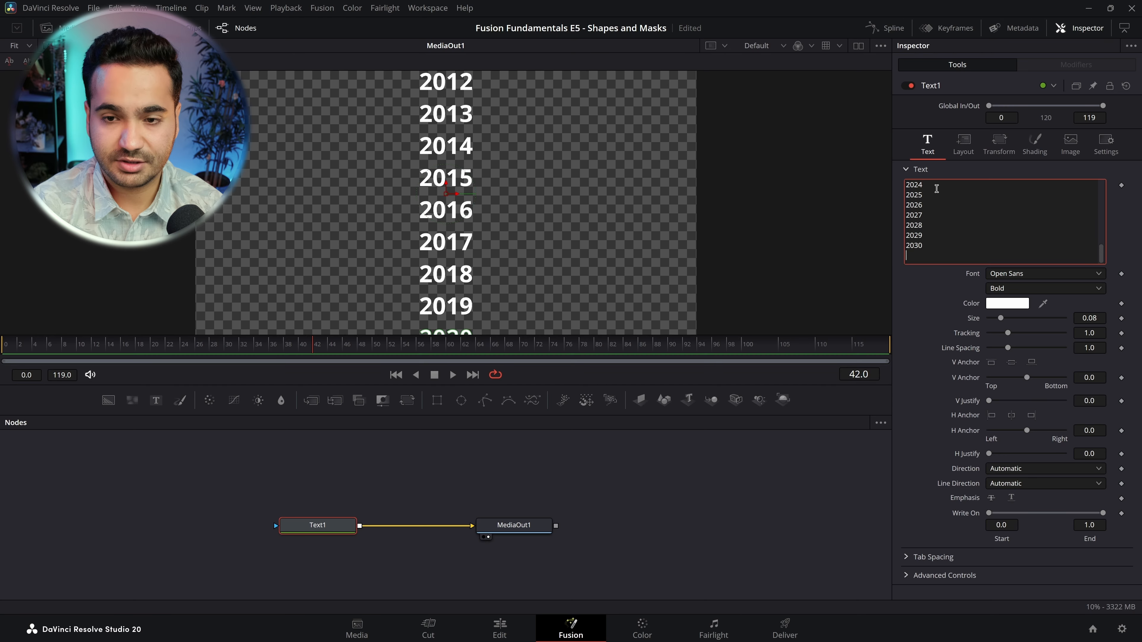
{"action": "key", "text": "BackSpace"}
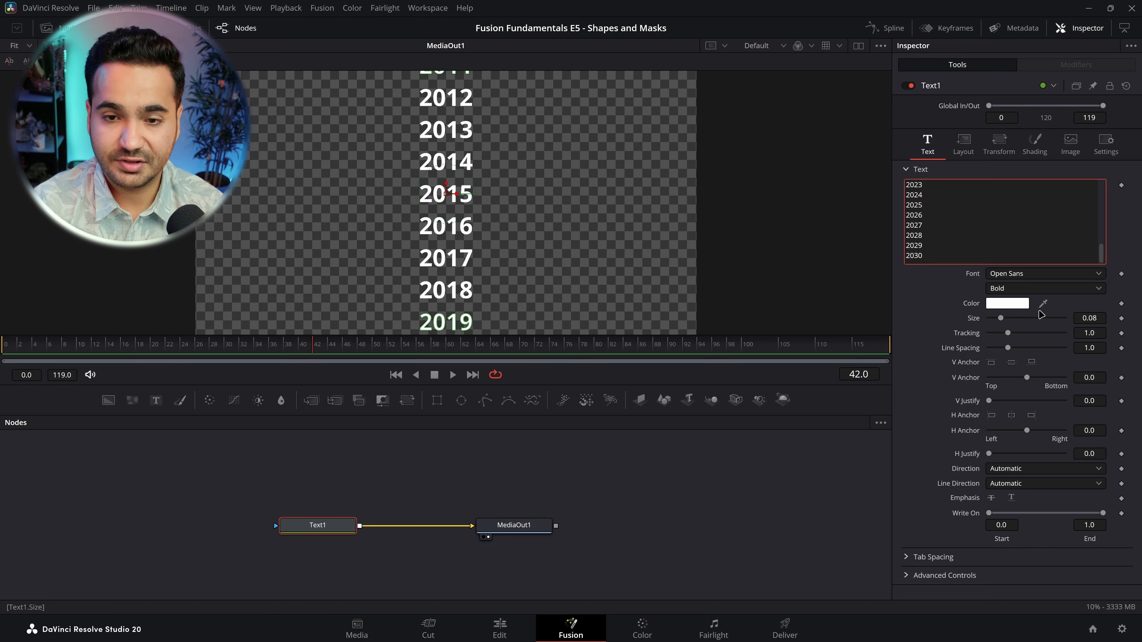
Step: Set Text1's size to 0.2474 and line spacing to 0.717, and shift the characters' Y offset to -2.128 to center 2000
{"action": "left_click_drag", "start_coordinate": [1083, 313], "coordinate": [1072, 348]}
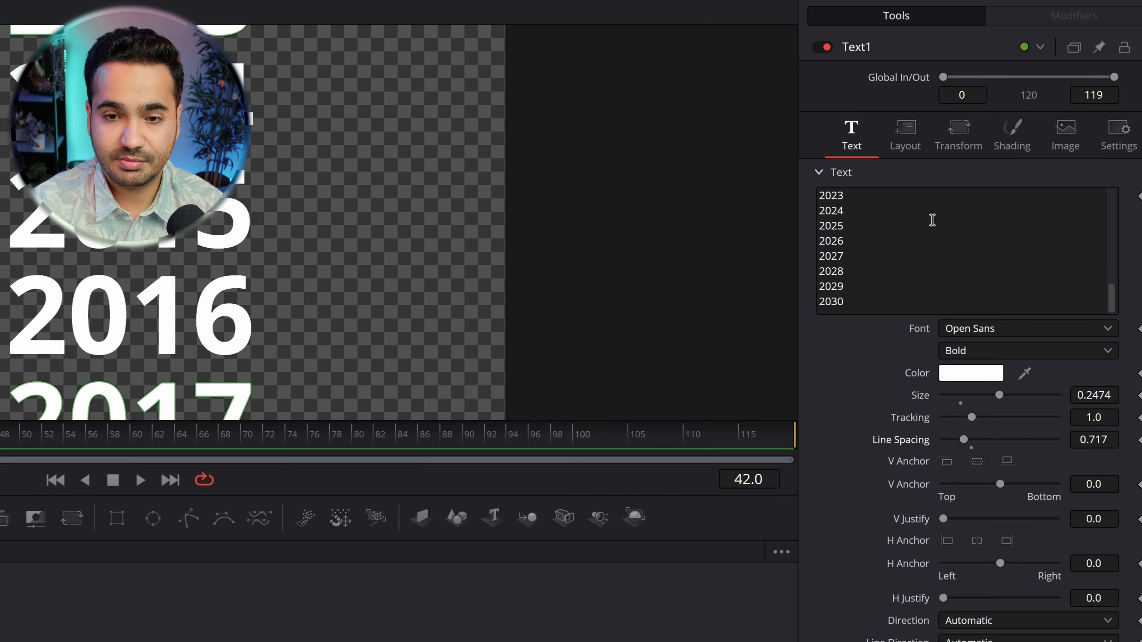
{"action": "left_click", "coordinate": [999, 144]}
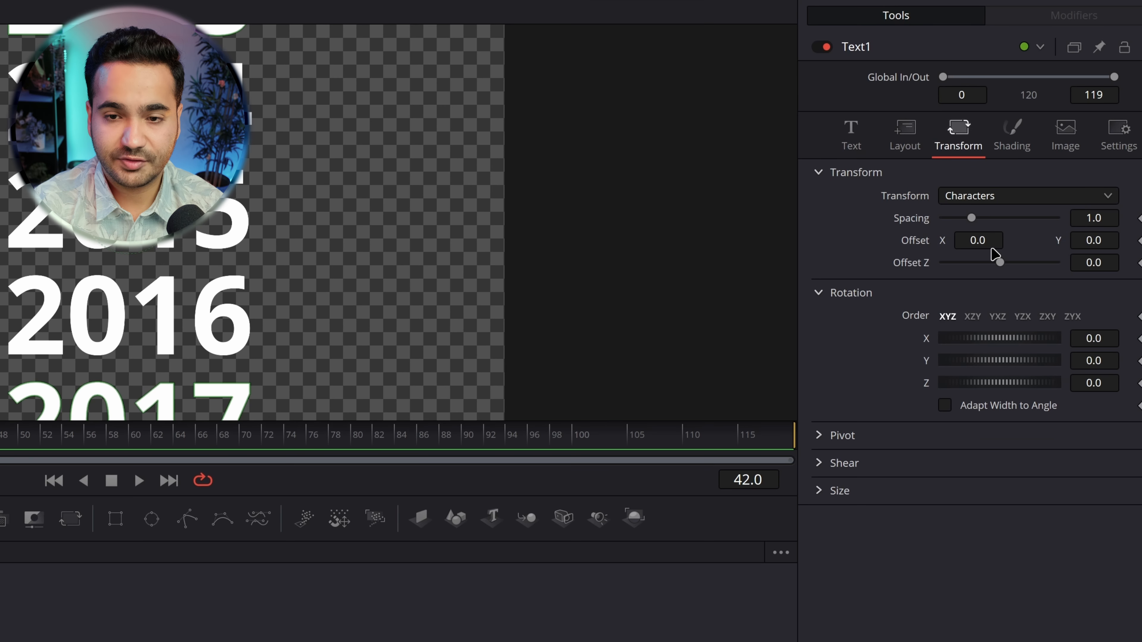
{"action": "left_click_drag", "start_coordinate": [1094, 240], "coordinate": [1066, 216]}
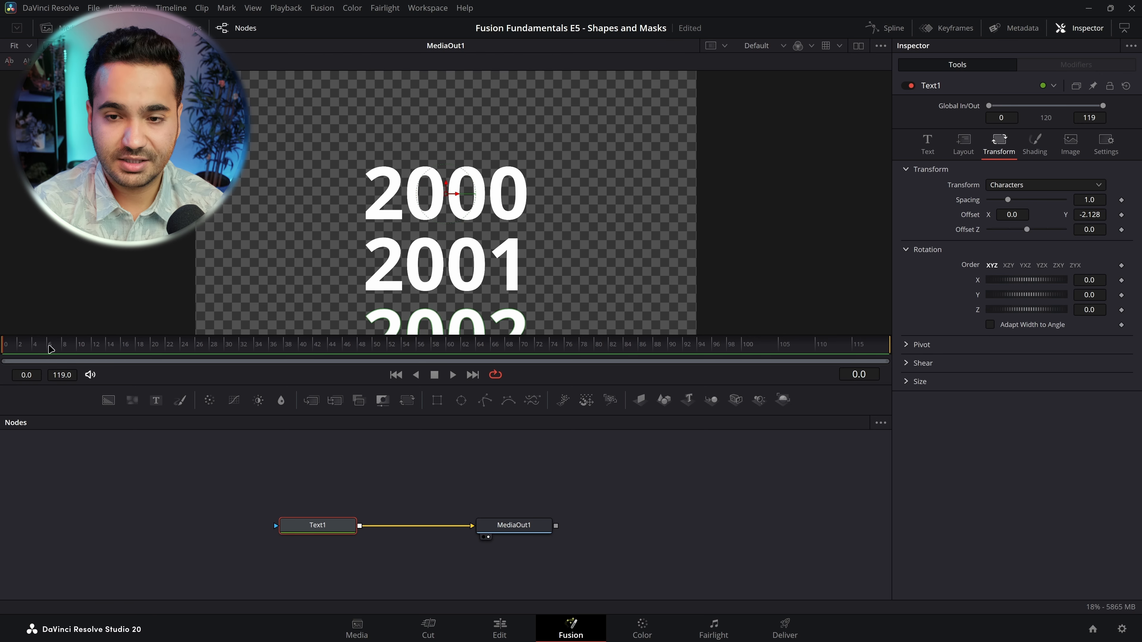
Step: Keyframe the characters' Y offset at -2.128 on frame 0 and 1.421 on frame 60, and play the animation
{"action": "left_click", "coordinate": [1121, 215]}
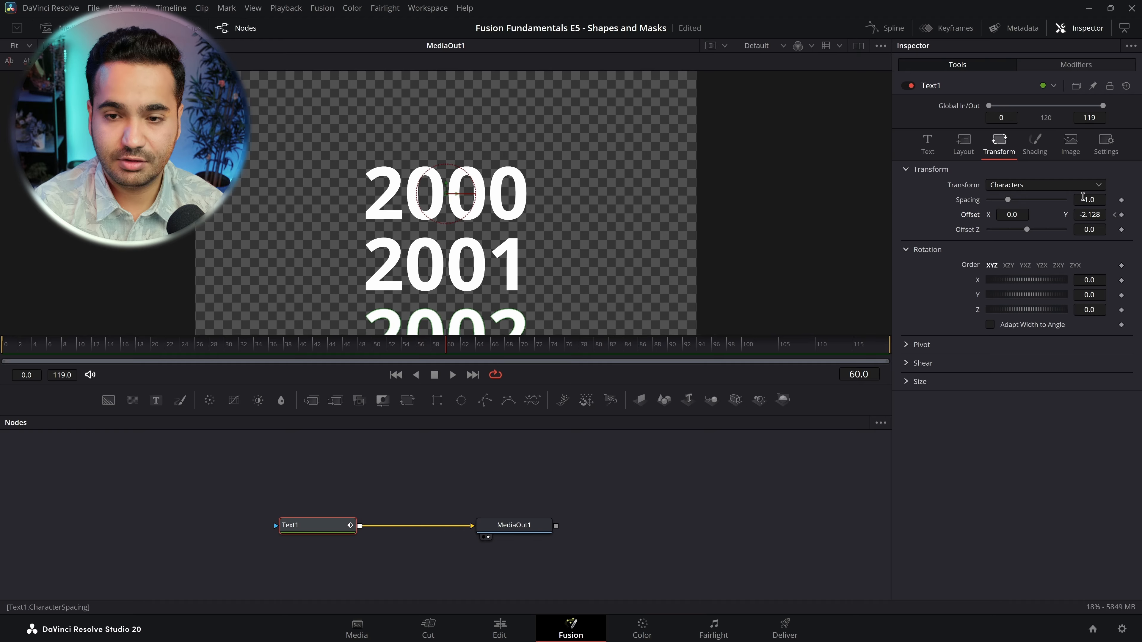
{"action": "left_click_drag", "start_coordinate": [1090, 217], "coordinate": [1122, 217]}
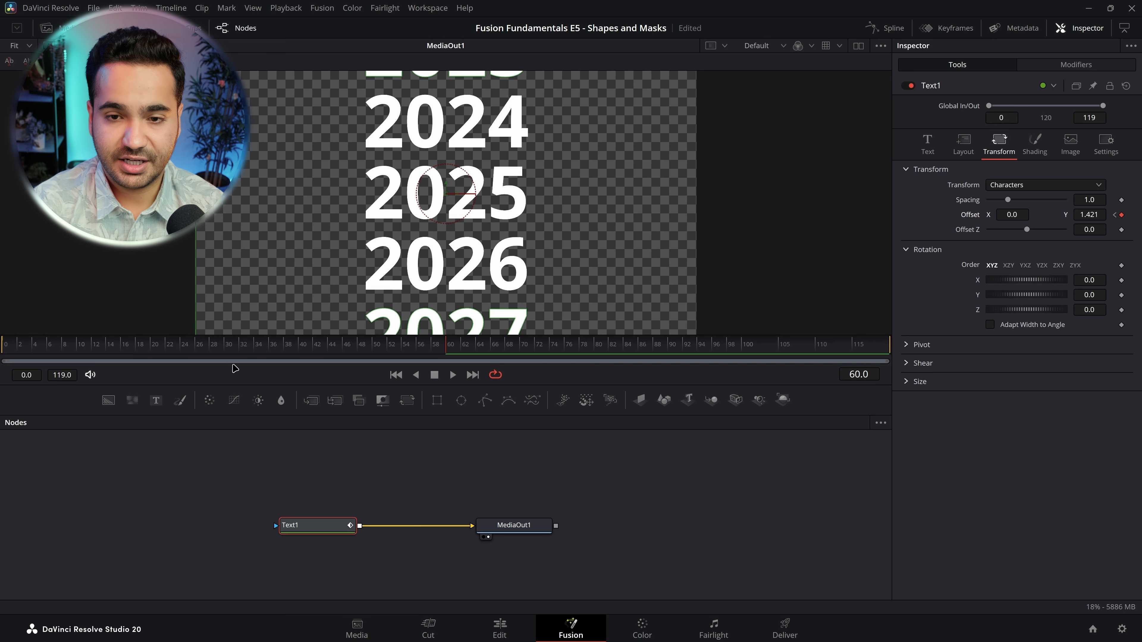
{"action": "left_click", "coordinate": [135, 349]}
{"action": "key", "text": "space"}
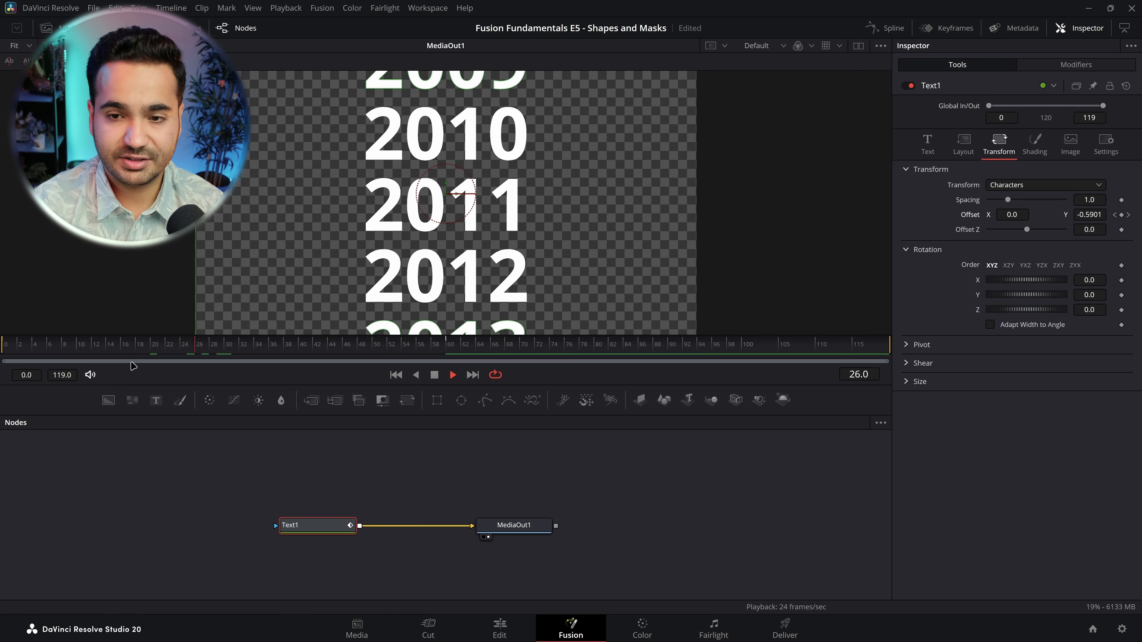
{"action": "key", "text": "space"}
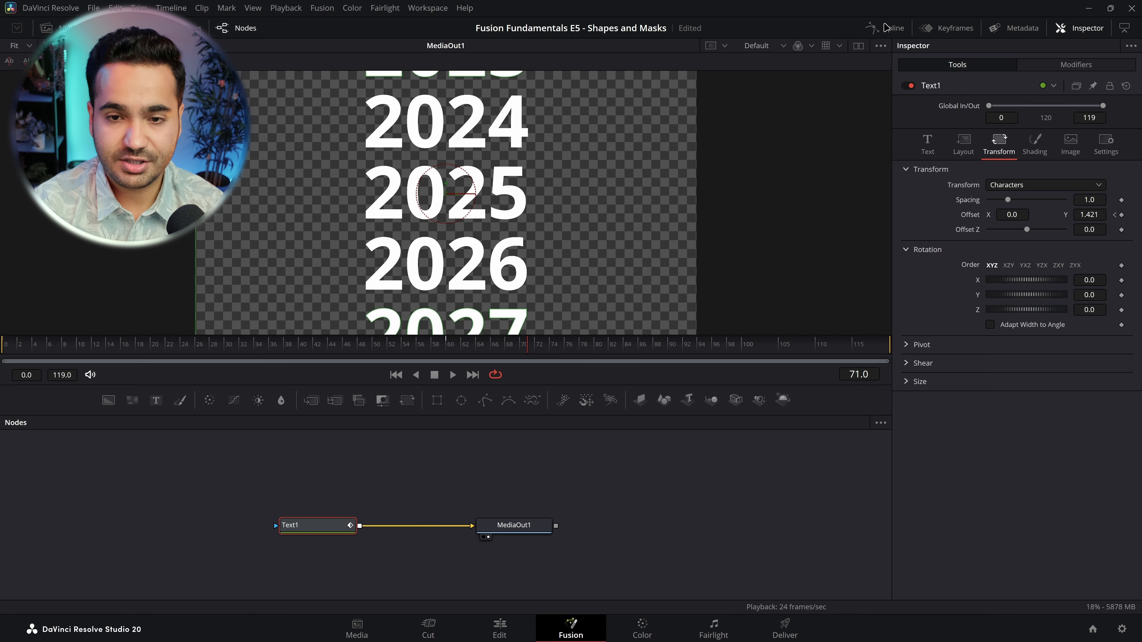
Step: Show Text1's Displacement curve fitted in the Spline editor and smooth both keyframes
{"action": "left_click", "coordinate": [879, 32]}
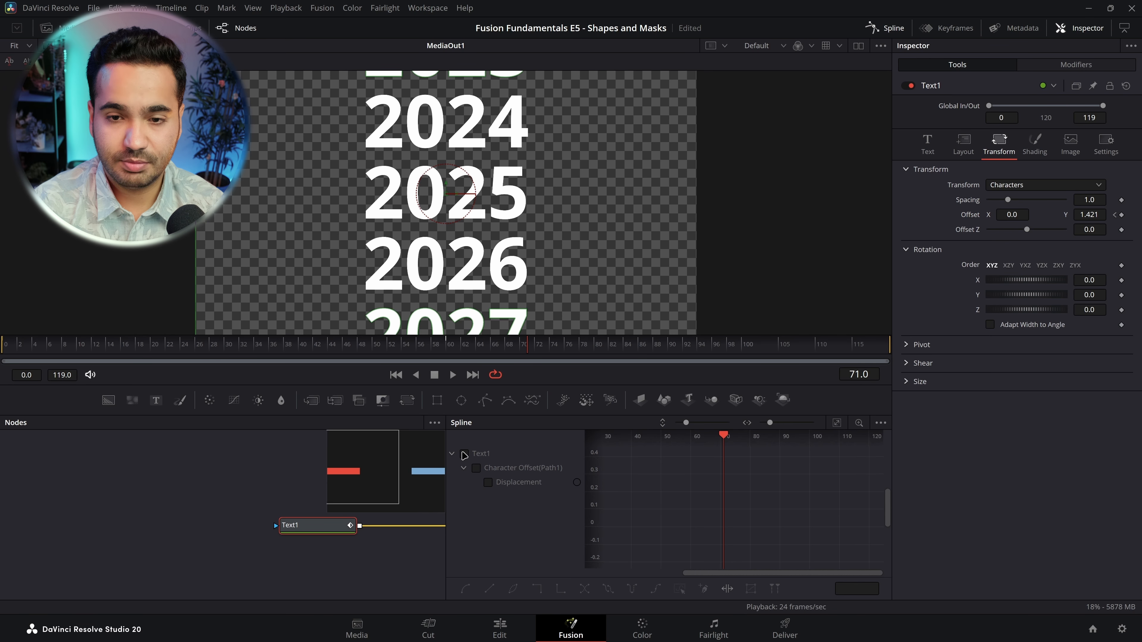
{"action": "left_click", "coordinate": [465, 454]}
{"action": "left_click", "coordinate": [837, 423]}
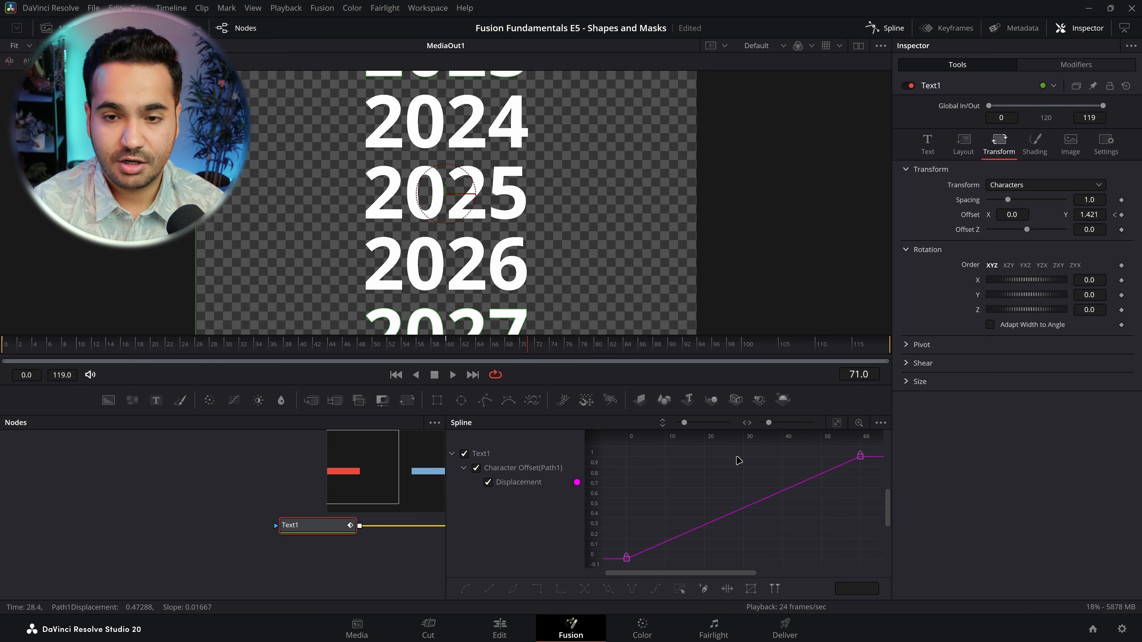
{"action": "key", "text": "ctrl+a"}
{"action": "key", "text": "shift+s"}
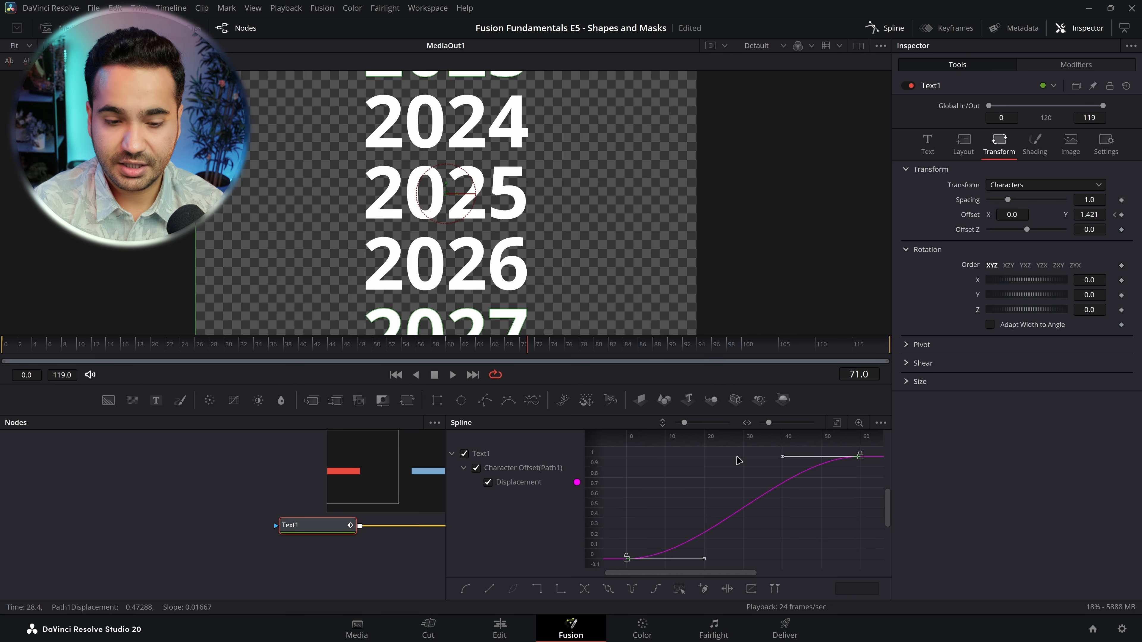
Step: Set the selected keyframes' ease in and ease out to 52.7 and play the counter from the start
{"action": "key", "text": "t"}
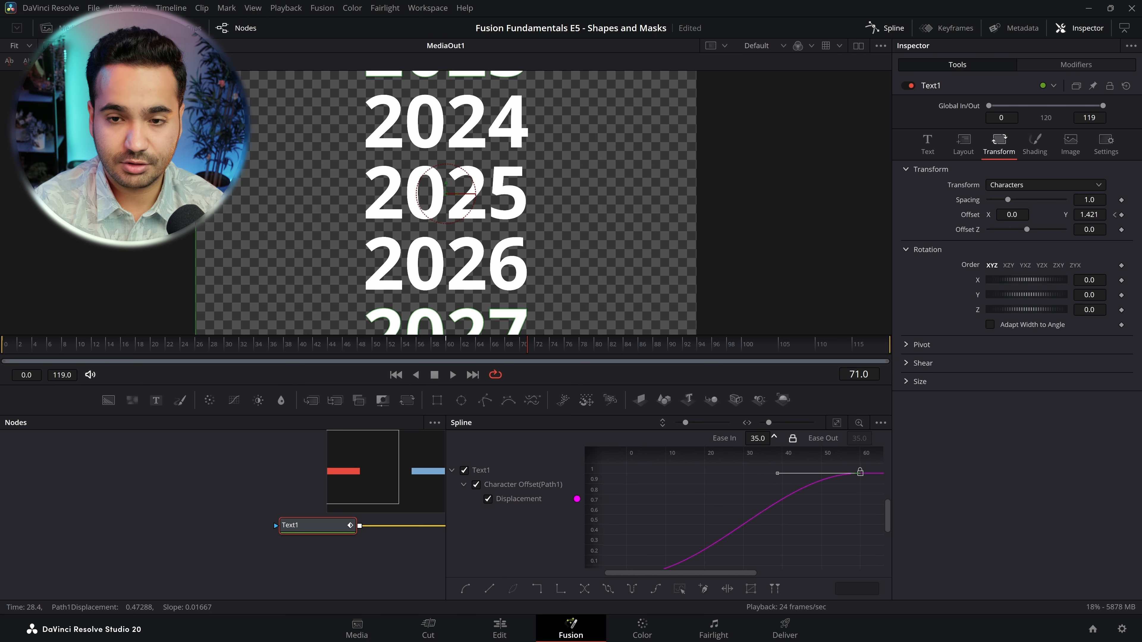
{"action": "left_click_drag", "start_coordinate": [774, 436], "coordinate": [745, 447]}
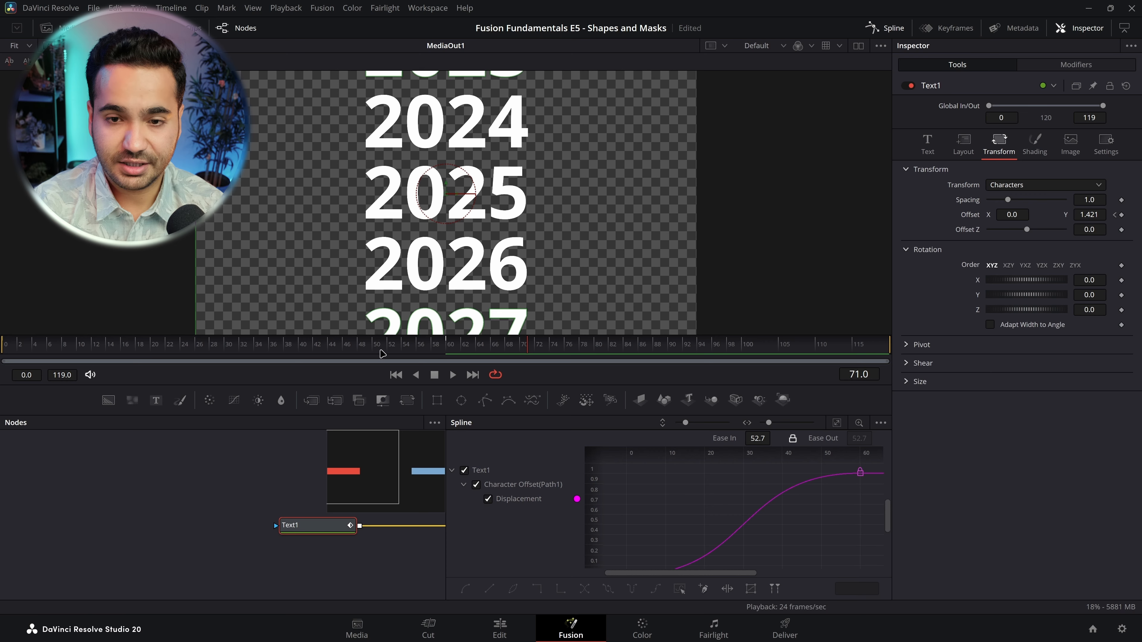
{"action": "left_click", "coordinate": [4, 344]}
{"action": "key", "text": "space"}
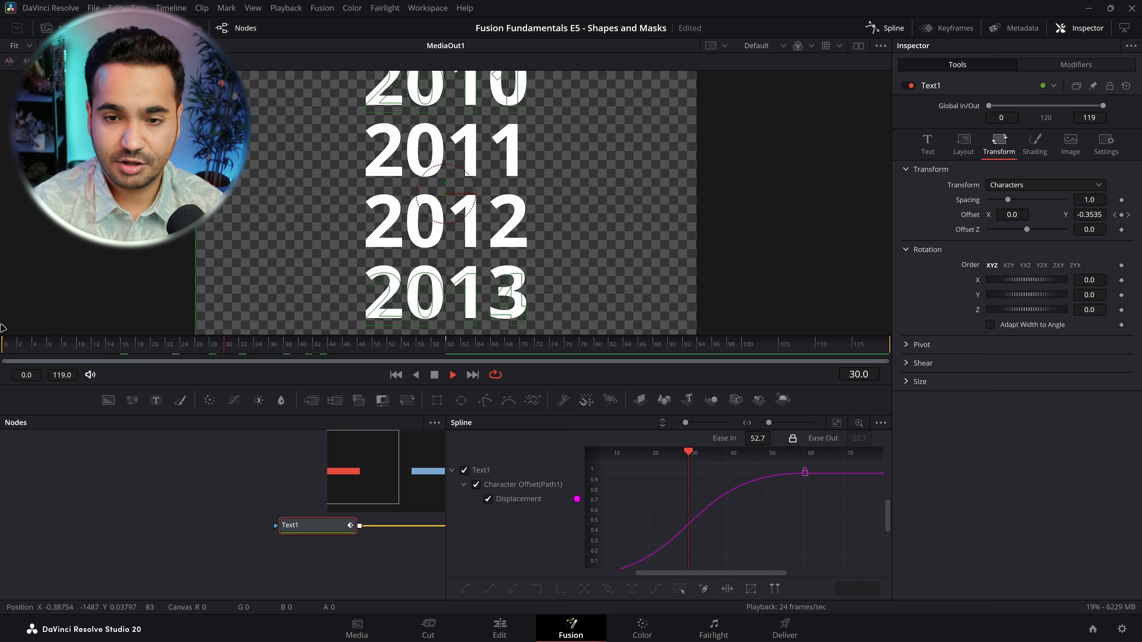
{"action": "key", "text": "space"}
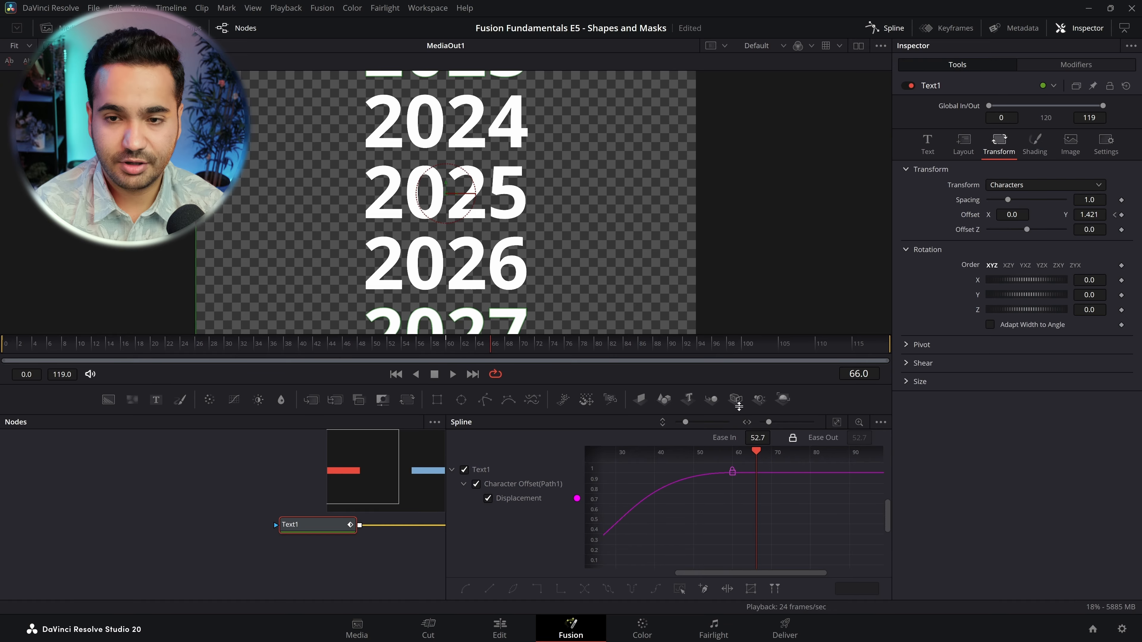
Step: Enlarge the Spline editor and raise the end keyframe's handle to about 1.35 near frame 36 to make the counter overshoot
{"action": "left_click_drag", "start_coordinate": [737, 417], "coordinate": [737, 341]}
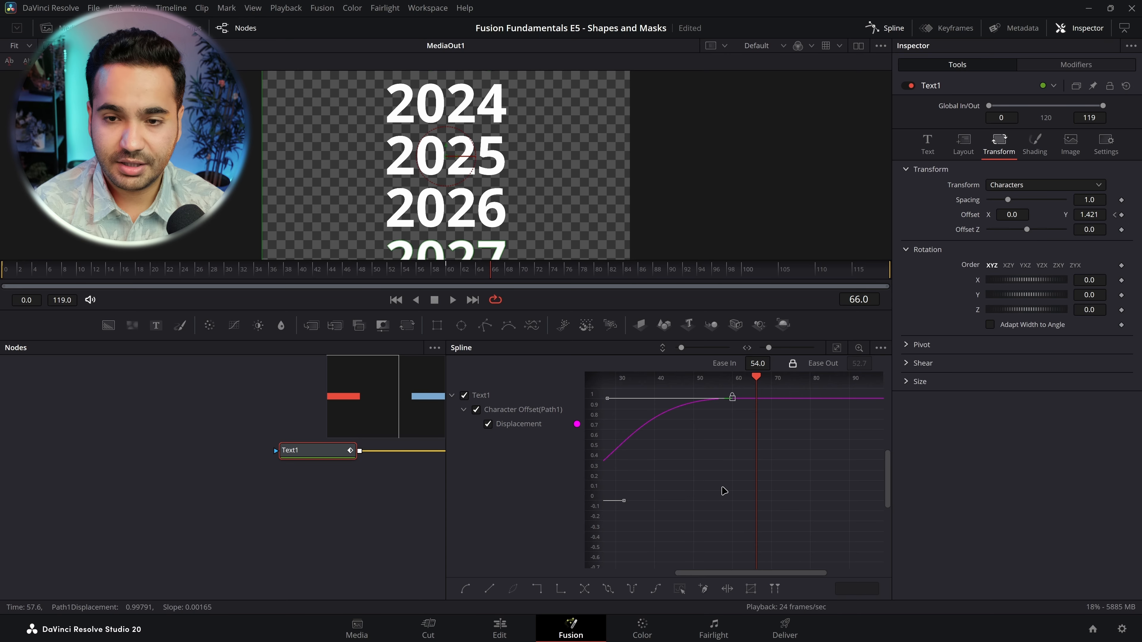
{"action": "left_click", "coordinate": [837, 348]}
{"action": "left_click", "coordinate": [858, 403]}
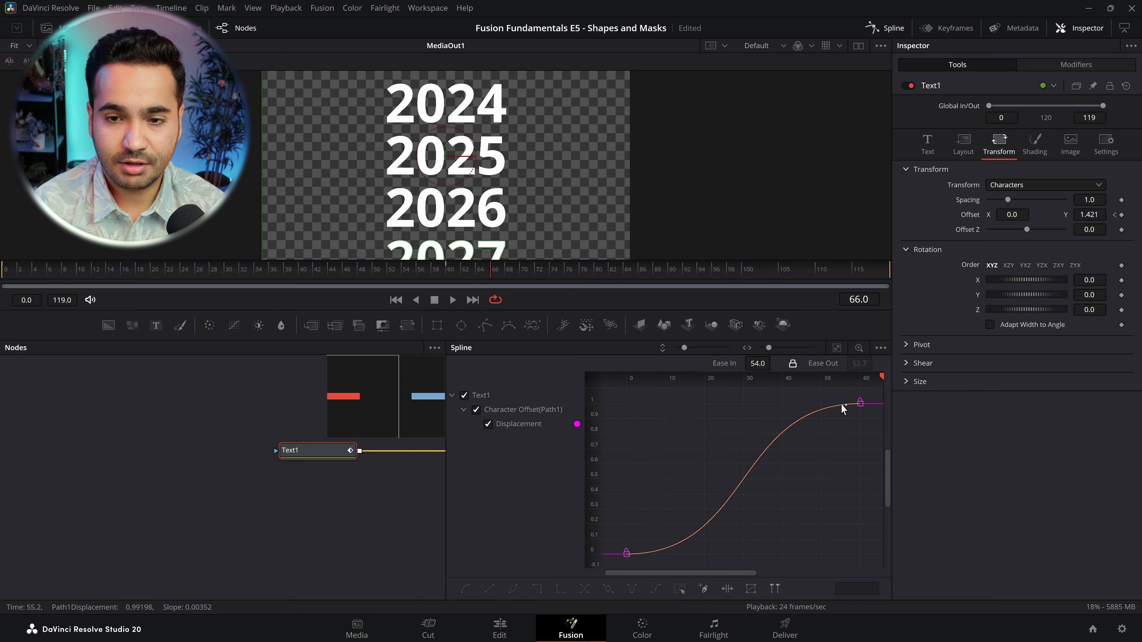
{"action": "left_click", "coordinate": [866, 411]}
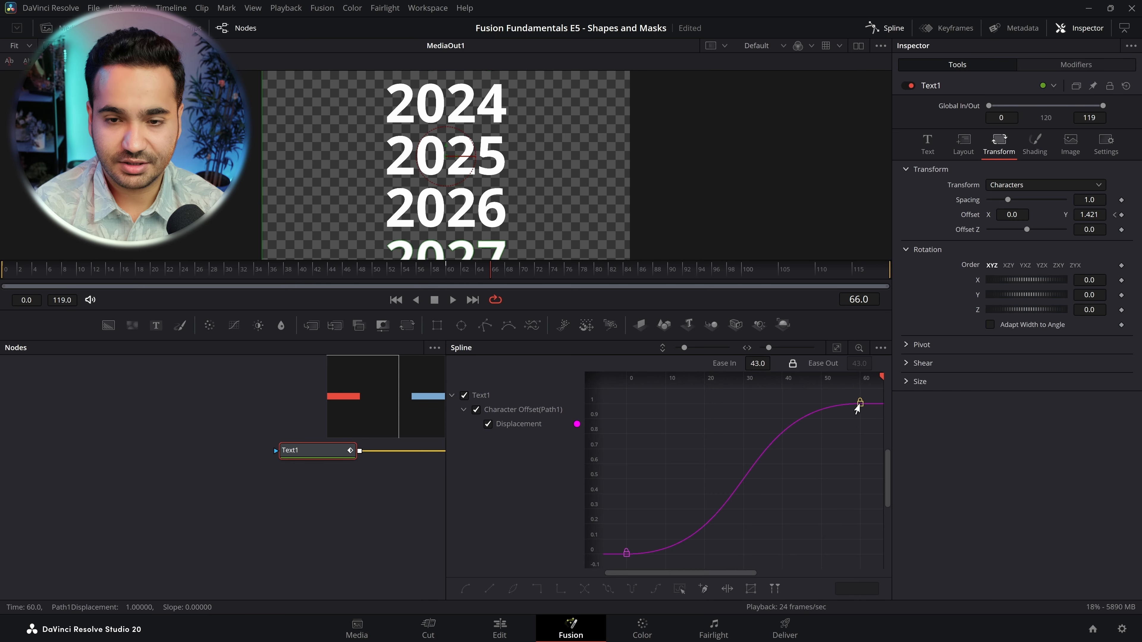
{"action": "left_click", "coordinate": [858, 404]}
{"action": "left_click_drag", "start_coordinate": [734, 407], "coordinate": [758, 421]}
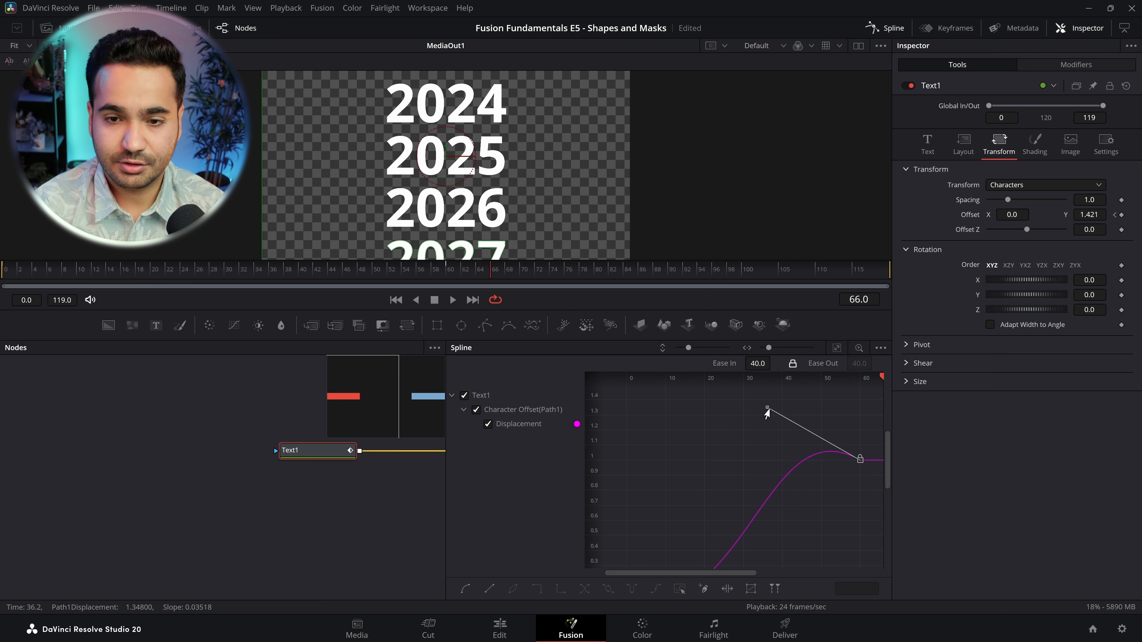
Step: Lower the end keyframe's handle to about 1.25 to soften the overshoot, and scrub the animation back to frame 0
{"action": "left_click_drag", "start_coordinate": [372, 272], "coordinate": [404, 271]}
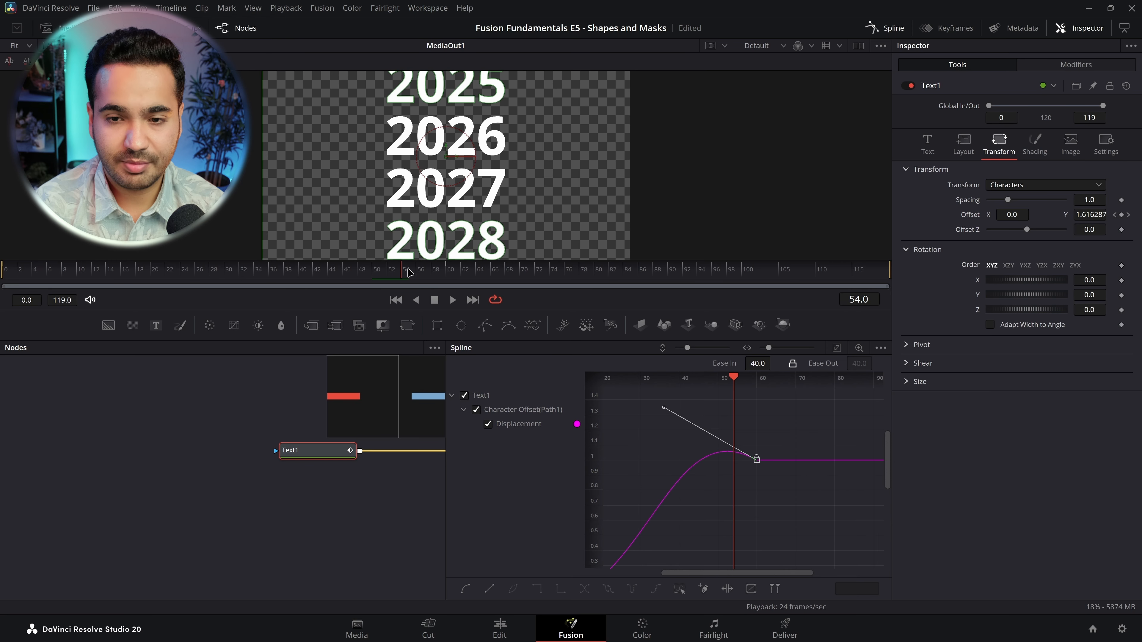
{"action": "left_click_drag", "start_coordinate": [660, 413], "coordinate": [661, 424]}
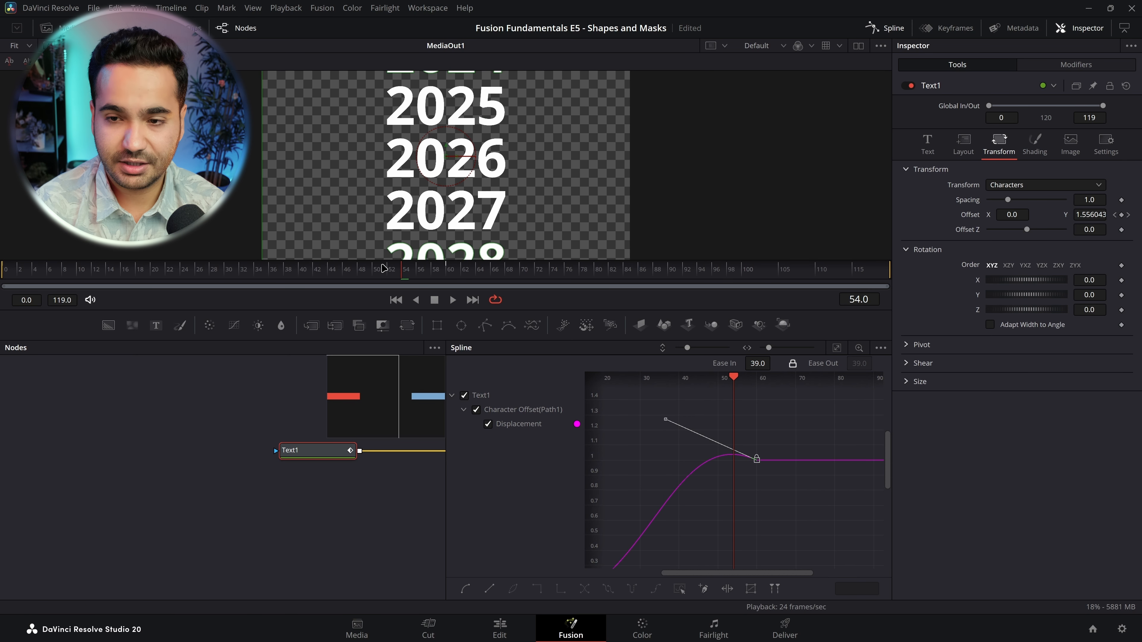
{"action": "left_click_drag", "start_coordinate": [384, 270], "coordinate": [2, 279]}
Step: Pull the start keyframe's handle down to about -0.3 near frame 25 for an anticipation dip, and play the result
{"action": "scroll", "coordinate": [602, 478], "scroll_direction": "down", "scroll_amount": 3}
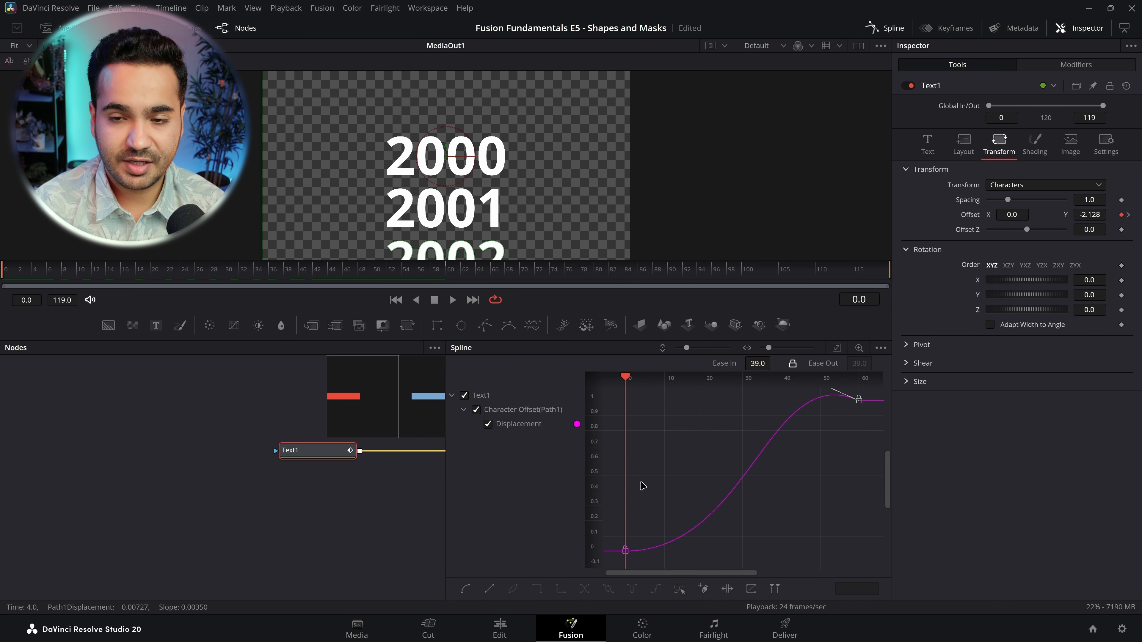
{"action": "left_click", "coordinate": [625, 551]}
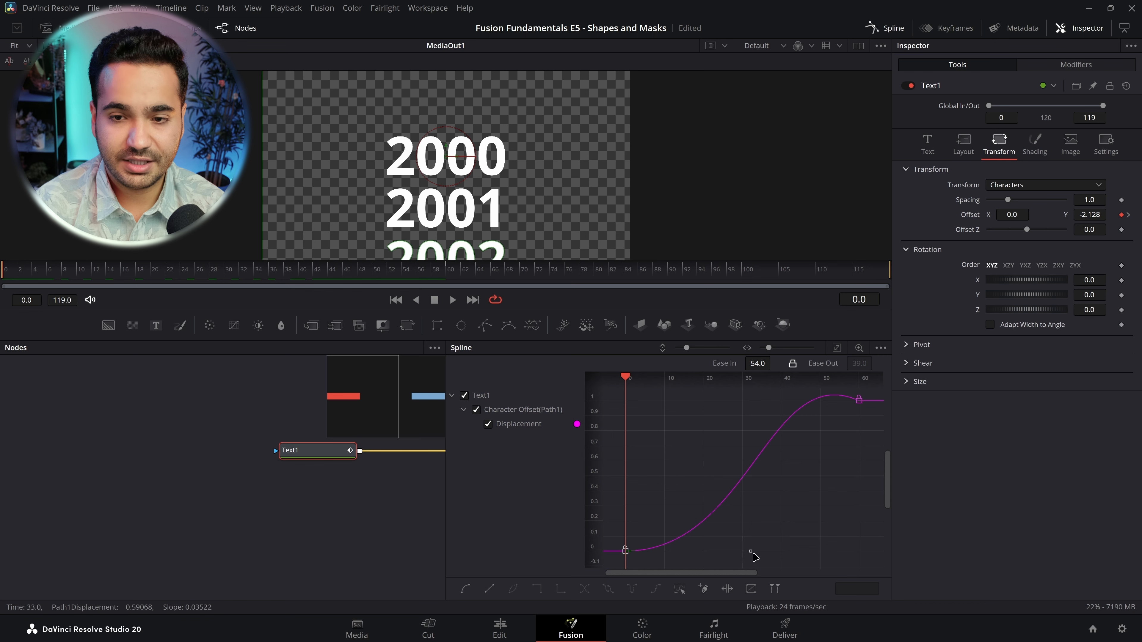
{"action": "left_click_drag", "start_coordinate": [747, 556], "coordinate": [721, 553]}
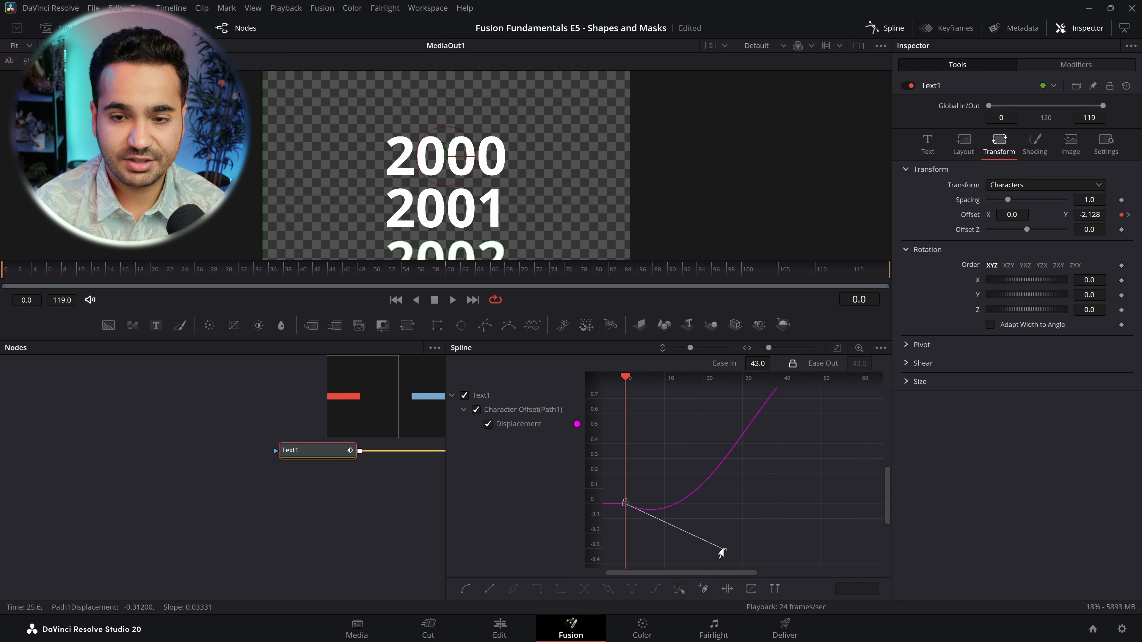
{"action": "key", "text": "space"}
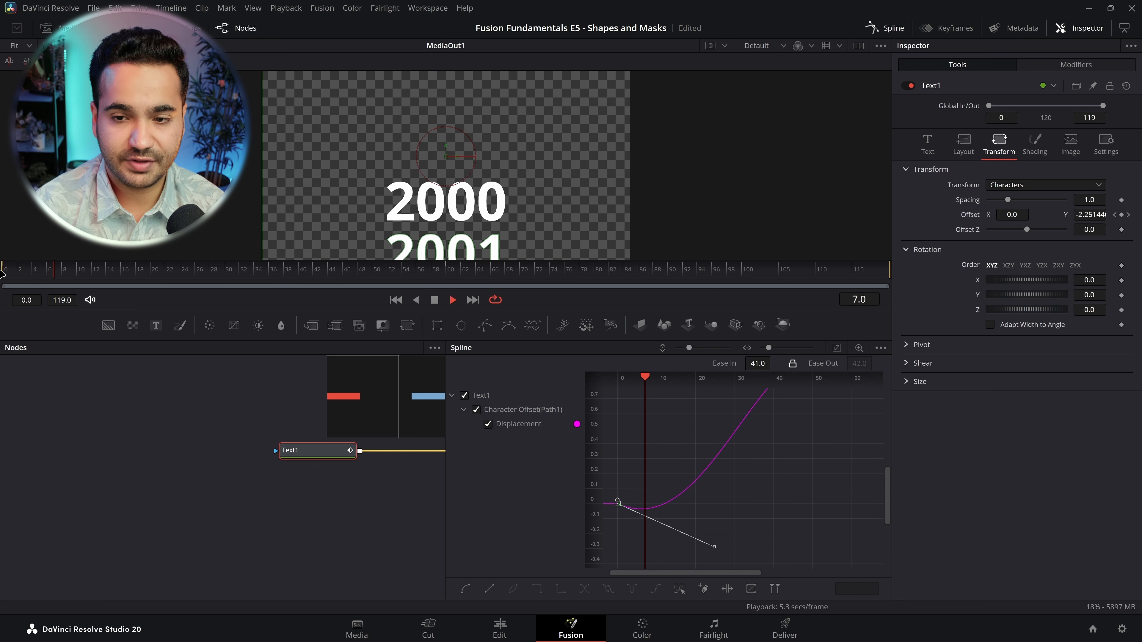
Step: Raise the start keyframe's handle to about -0.18 to reduce the dip, and preview the counter from frame 0
{"action": "left_click", "coordinate": [23, 273]}
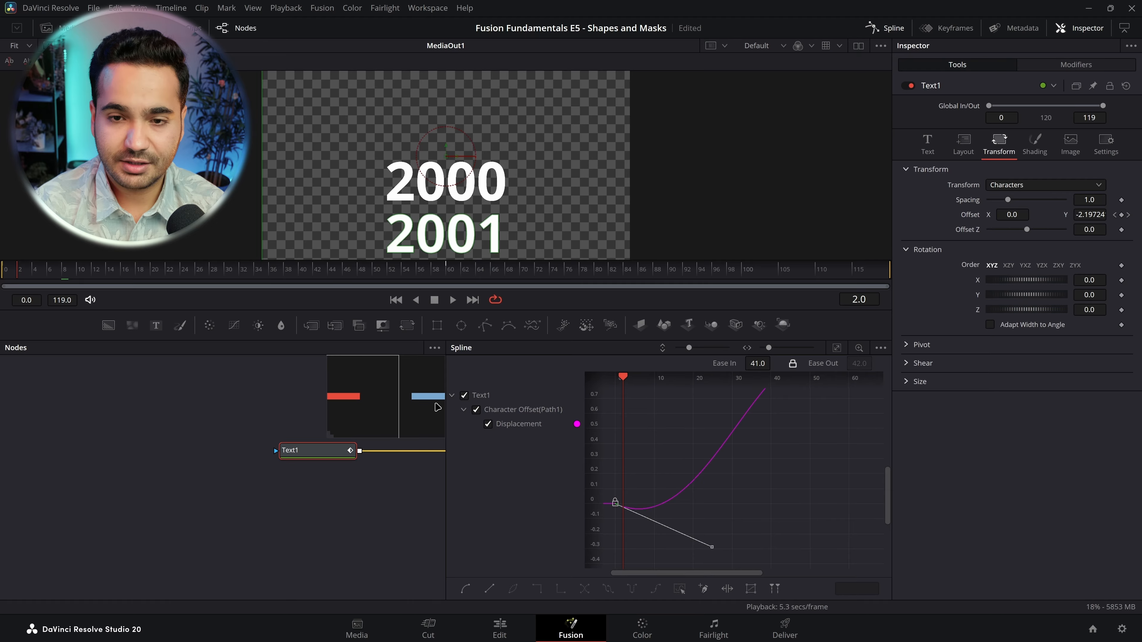
{"action": "left_click_drag", "start_coordinate": [711, 549], "coordinate": [711, 531]}
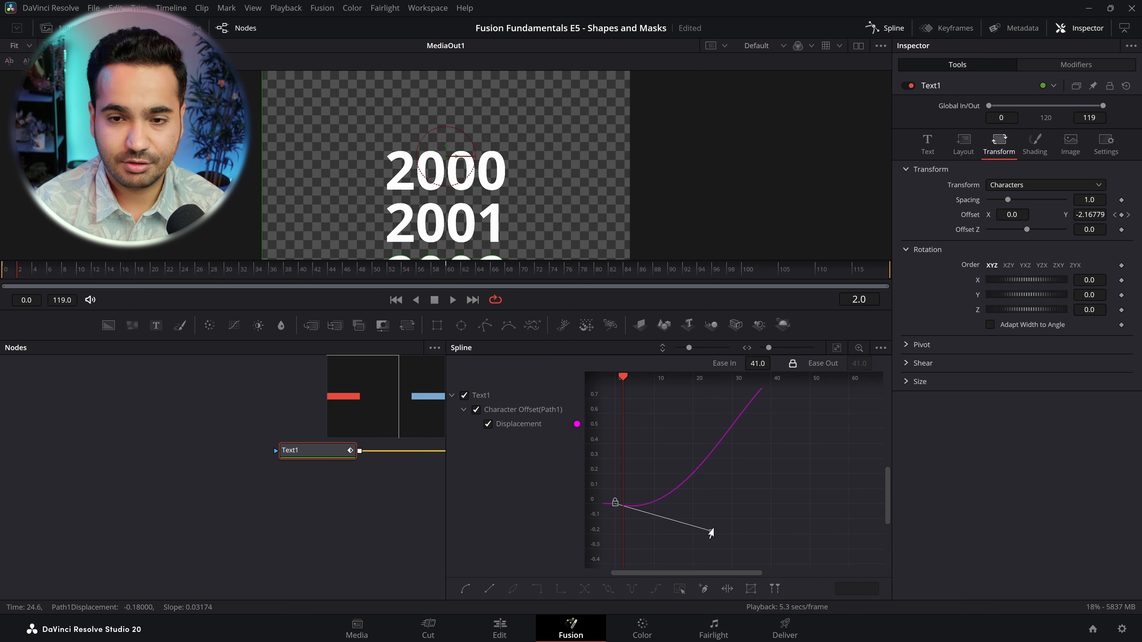
{"action": "left_click", "coordinate": [3, 270]}
{"action": "mouse_move", "coordinate": [4, 270]}
{"action": "left_mouse_down"}
{"action": "mouse_move", "coordinate": [468, 284]}
{"action": "mouse_move", "coordinate": [4, 279]}
{"action": "left_mouse_up"}
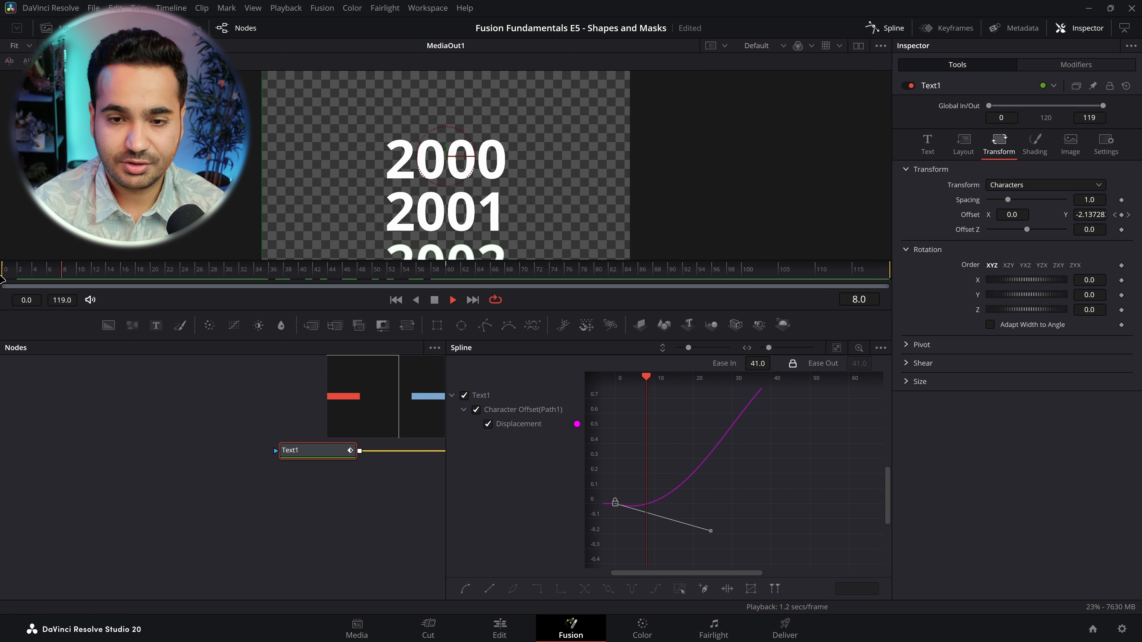
Step: Play the counter animation to check its easing, and close the Spline editor
{"action": "key", "text": "space"}
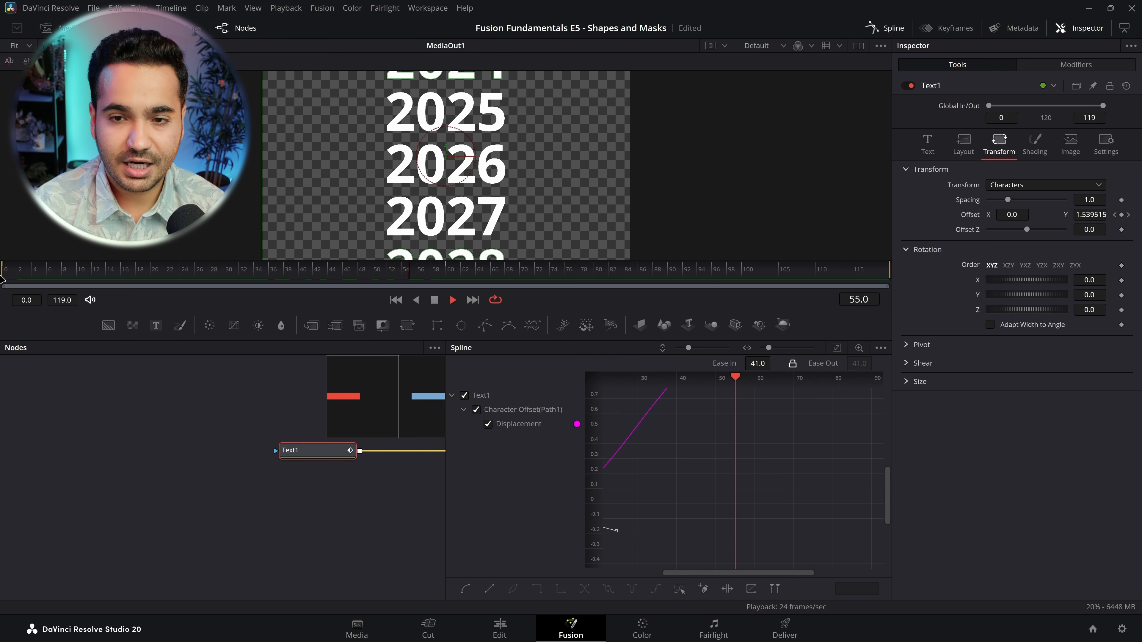
{"action": "key", "text": "space"}
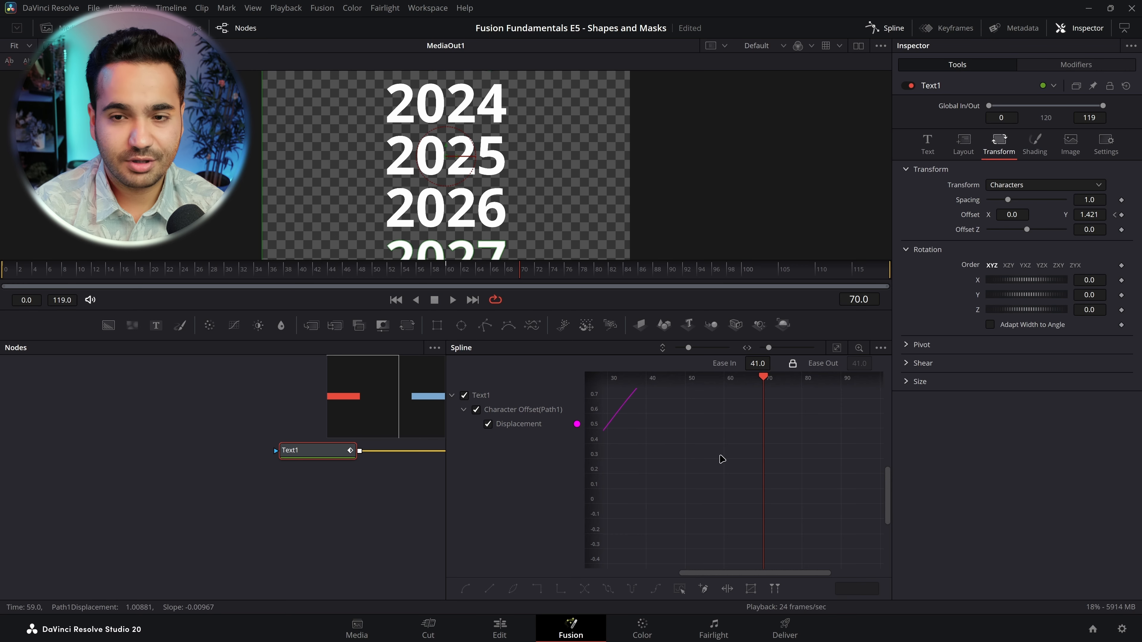
{"action": "left_click", "coordinate": [889, 29]}
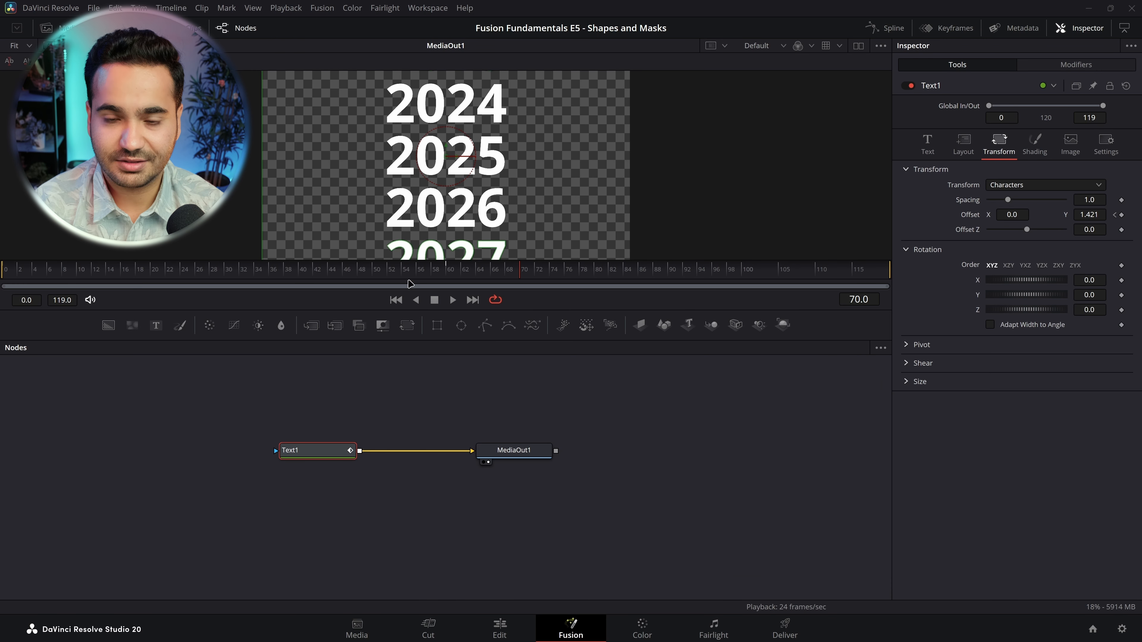
Step: Add a Rectangle mask to Text1 and reduce its height to about 0.30 to frame a single year
{"action": "left_click_drag", "start_coordinate": [437, 325], "coordinate": [198, 447]}
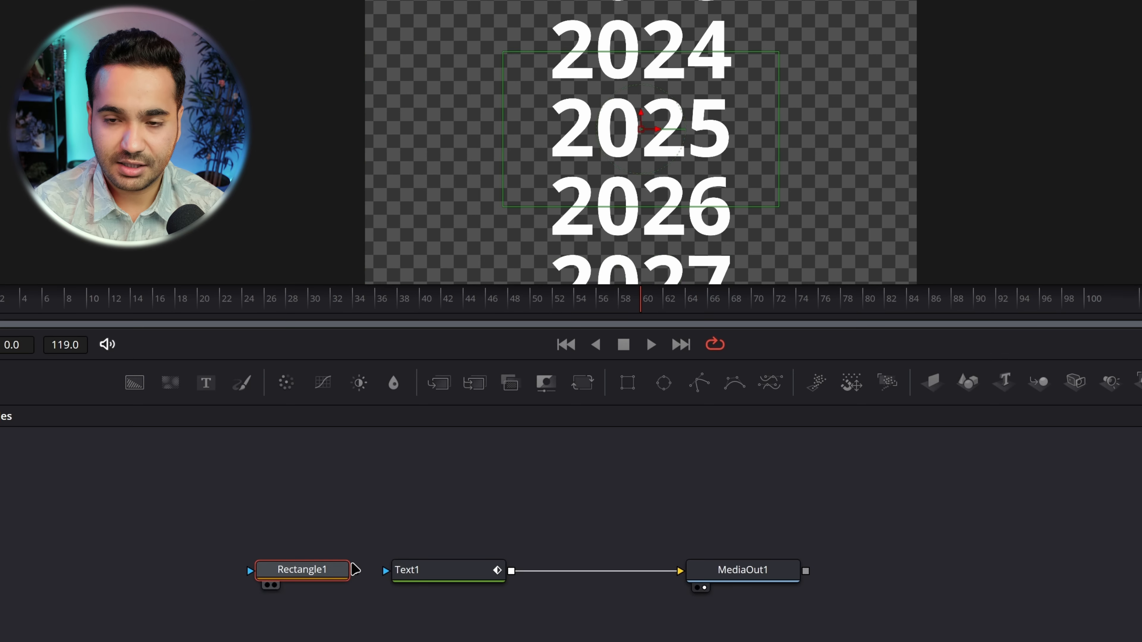
{"action": "left_click_drag", "start_coordinate": [355, 570], "coordinate": [415, 568]}
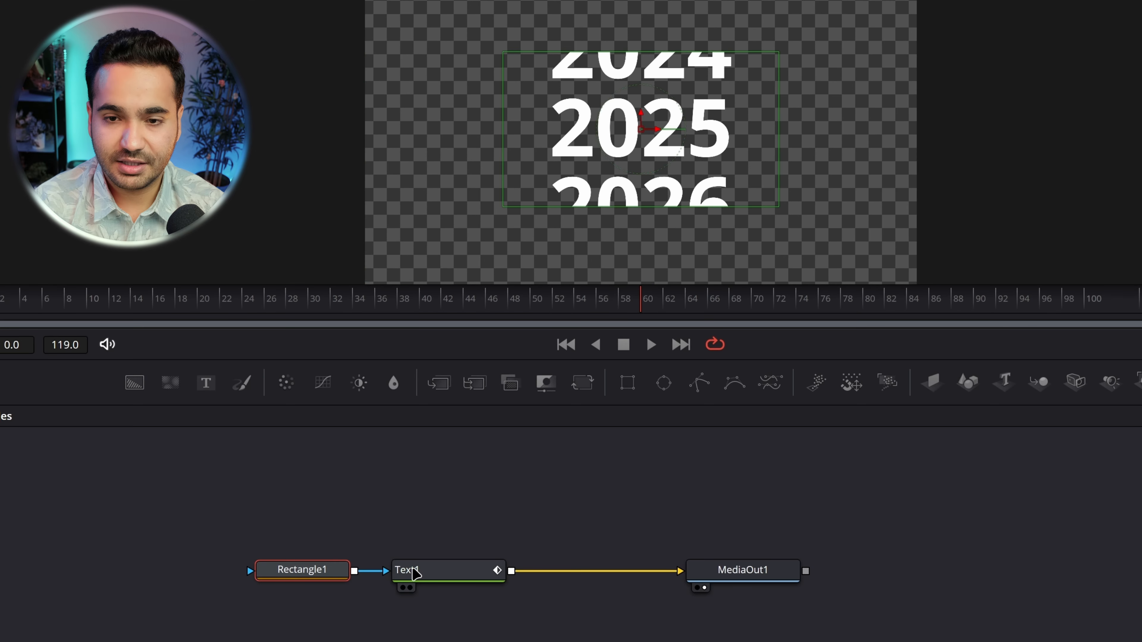
{"action": "left_click_drag", "start_coordinate": [731, 61], "coordinate": [729, 81]}
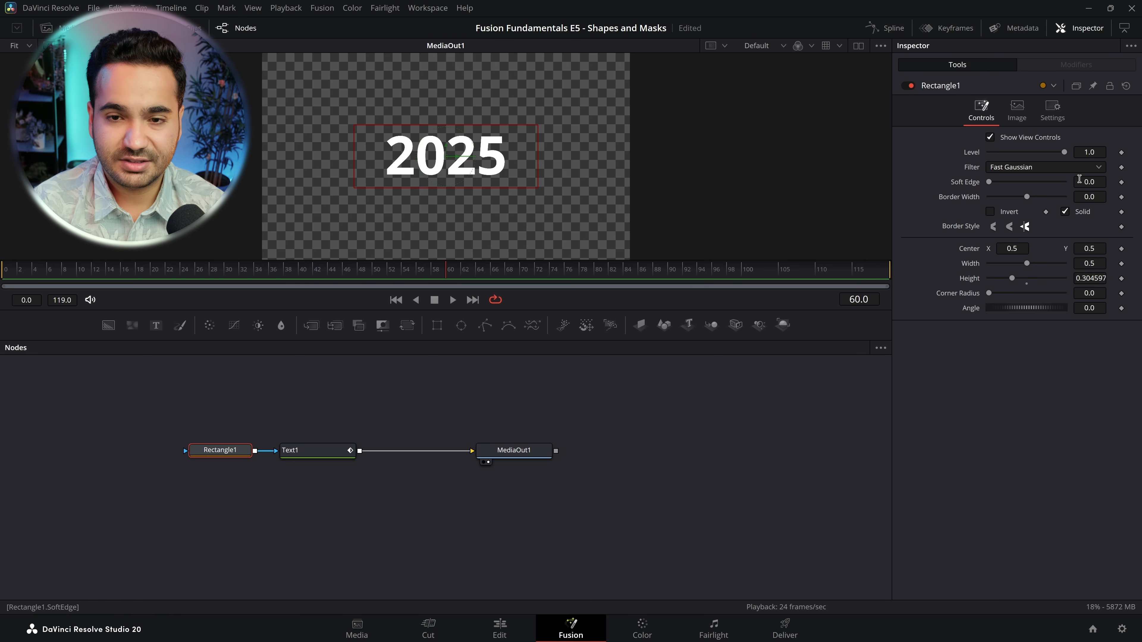
Step: Set the rectangle mask's soft edge to about 0.094 and play the counter from frame 0
{"action": "left_click_drag", "start_coordinate": [1080, 179], "coordinate": [1098, 179]}
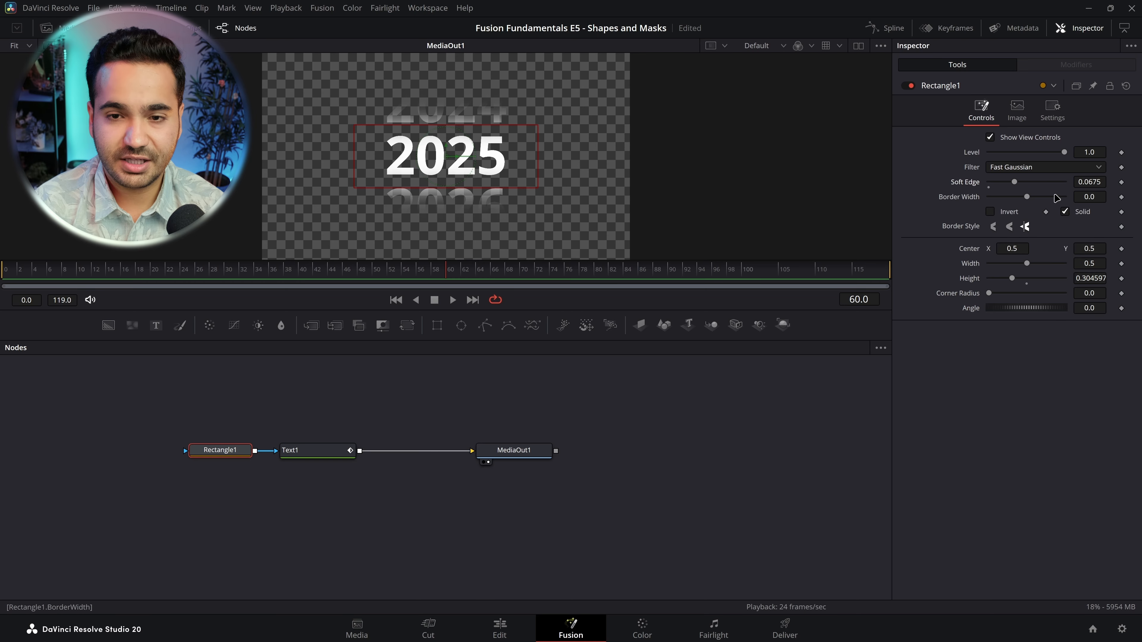
{"action": "mouse_move", "coordinate": [1090, 180]}
{"action": "left_mouse_down"}
{"action": "mouse_move", "coordinate": [1102, 180]}
{"action": "mouse_move", "coordinate": [1090, 180]}
{"action": "left_mouse_up"}
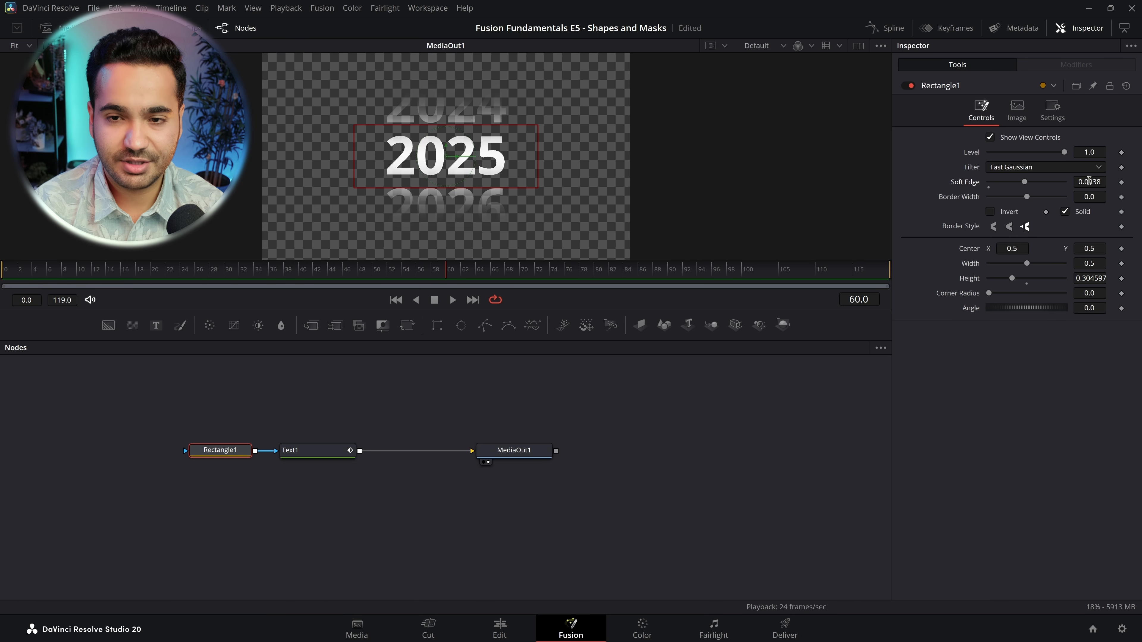
{"action": "left_click", "coordinate": [4, 271]}
{"action": "key", "text": "space"}
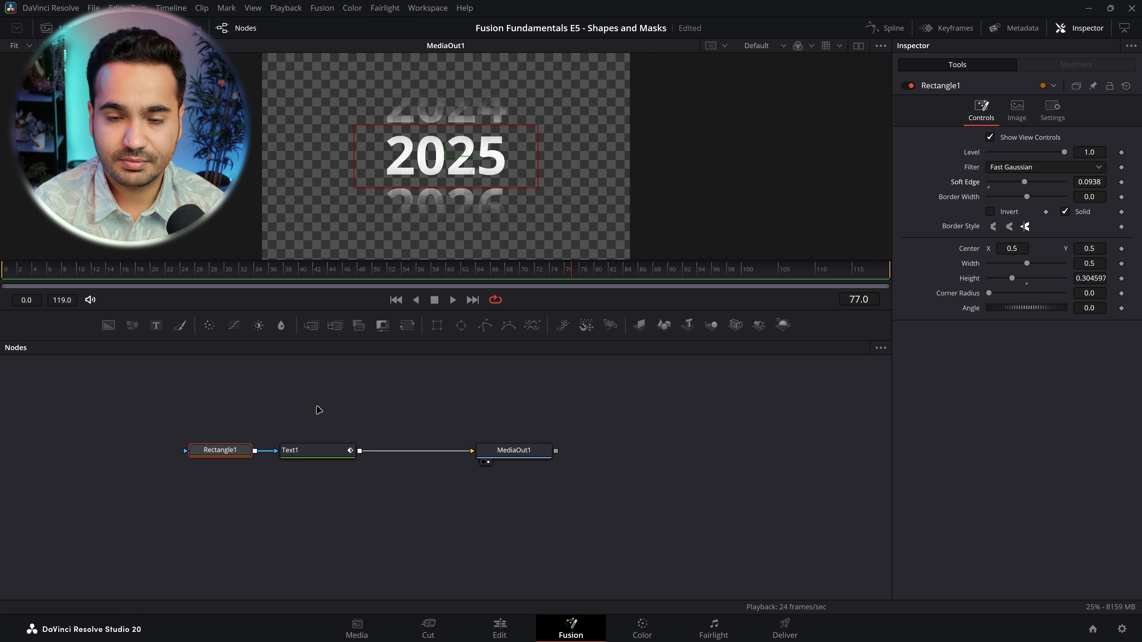
Step: Add a black Background node, merge Text1 over it, and play the result
{"action": "left_click_drag", "start_coordinate": [108, 325], "coordinate": [360, 450]}
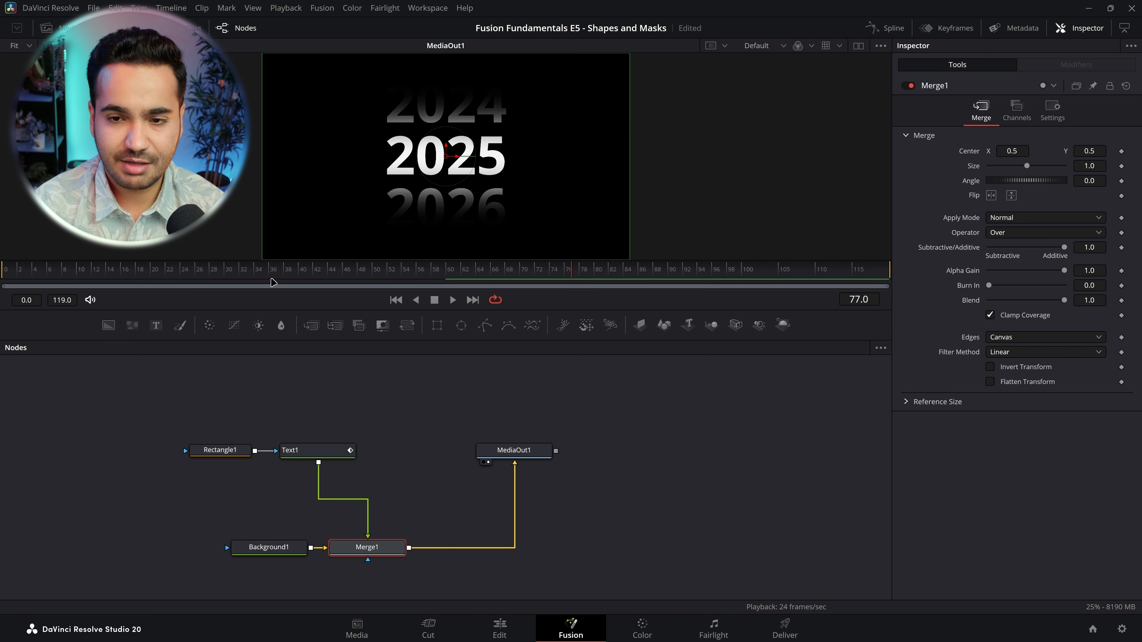
{"action": "key", "text": "space"}
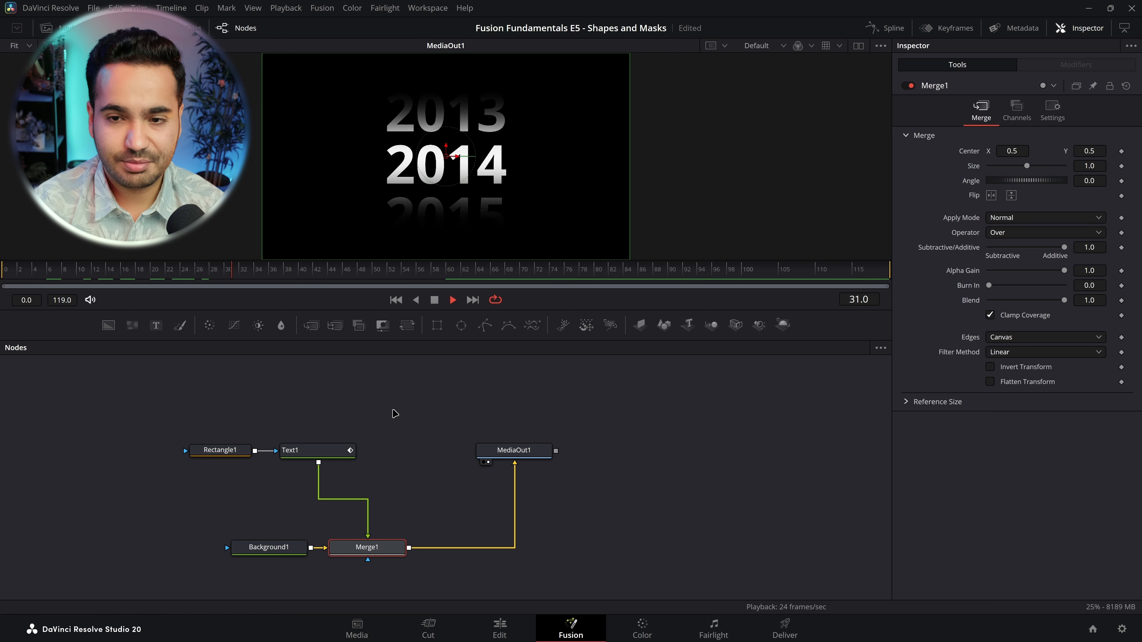
{"action": "key", "text": "space"}
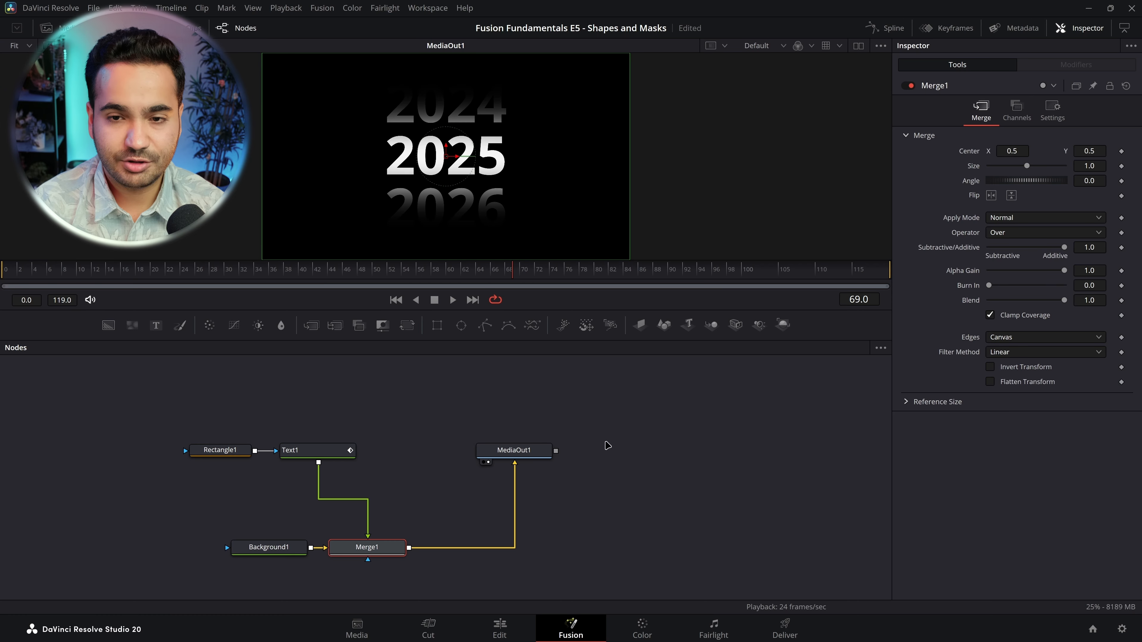
Step: Enable motion blur on Text1 with quality 7, and scrub through the frames to check the blur
{"action": "left_click", "coordinate": [408, 471]}
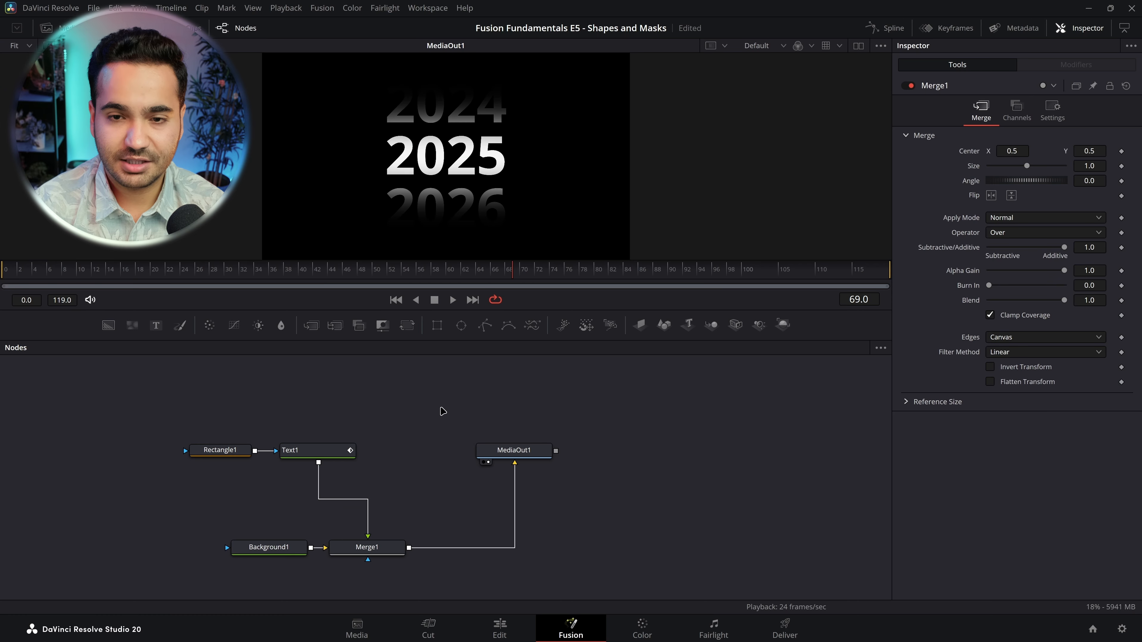
{"action": "left_click", "coordinate": [311, 450]}
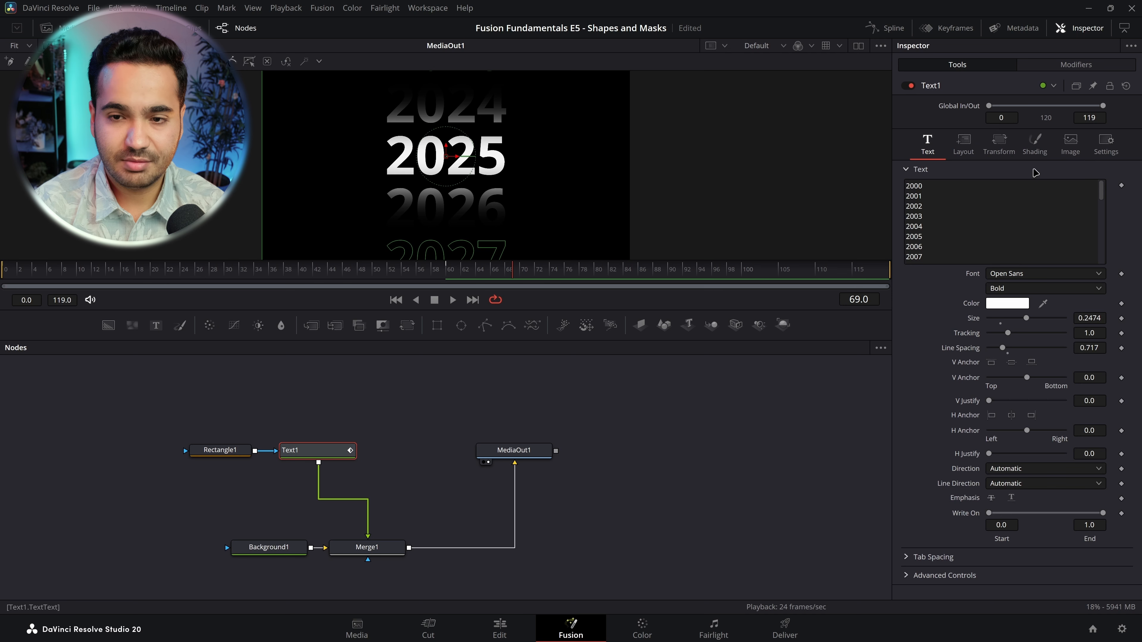
{"action": "left_click", "coordinate": [1105, 143]}
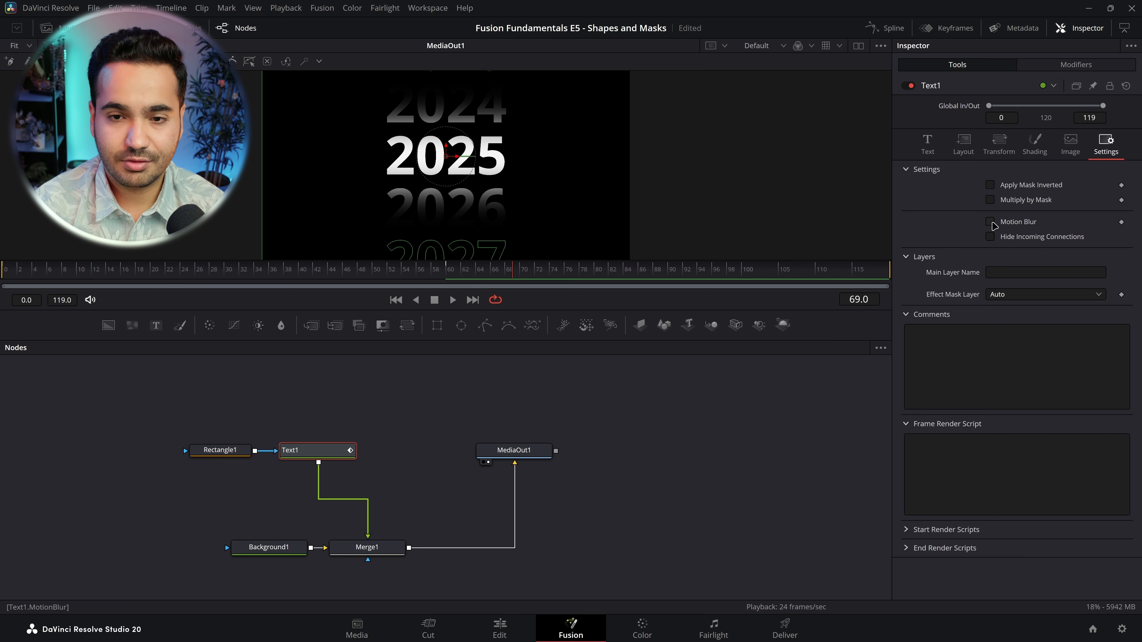
{"action": "left_click", "coordinate": [990, 222]}
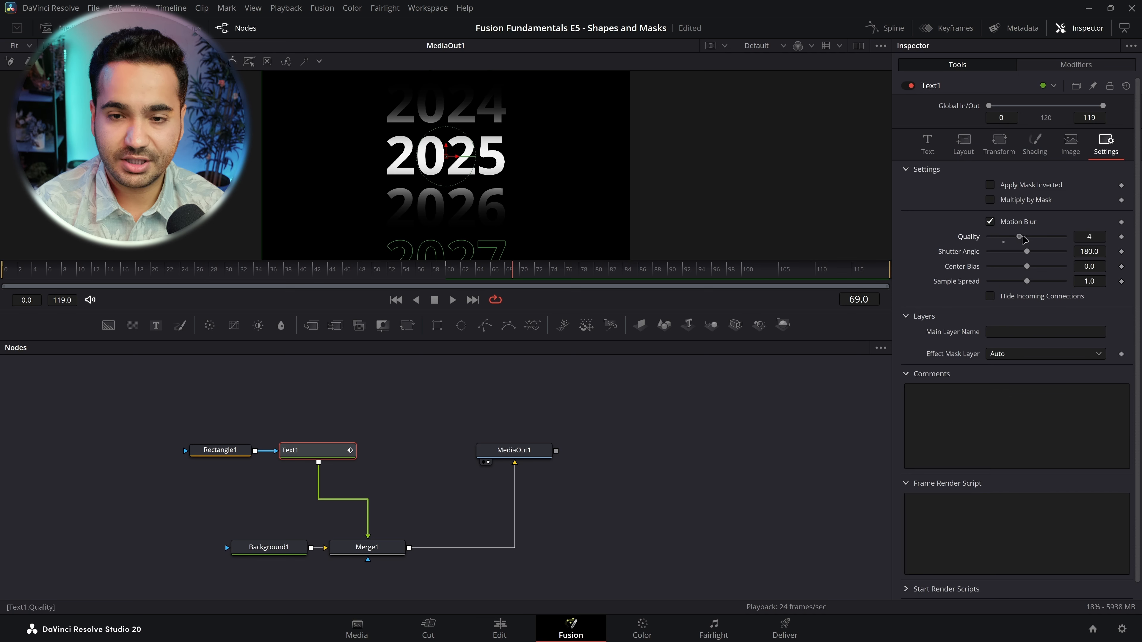
{"action": "left_click_drag", "start_coordinate": [1022, 238], "coordinate": [1042, 237]}
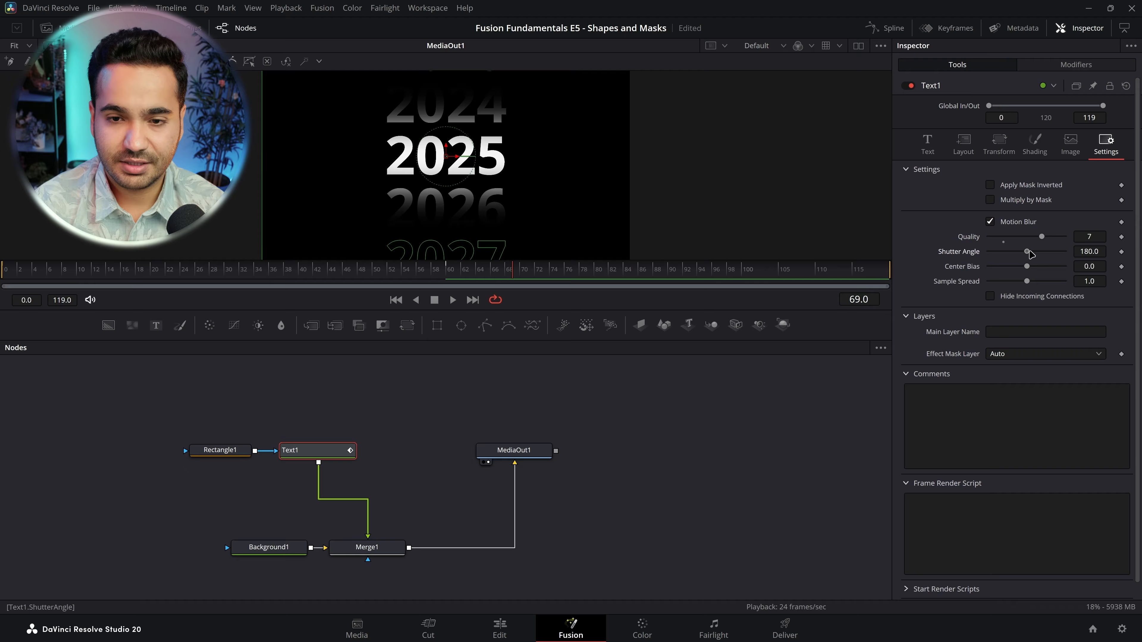
{"action": "left_click_drag", "start_coordinate": [462, 275], "coordinate": [360, 272]}
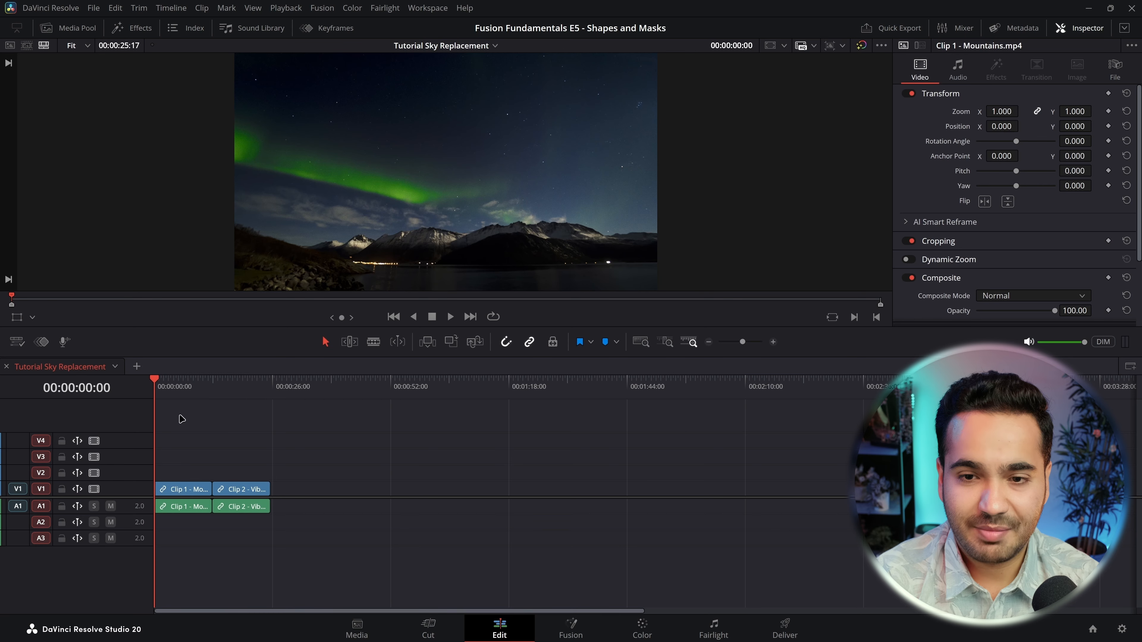
Step: Review the mountain and vibrant aurora sky clips in the Tutorial Sky Replacement timeline
{"action": "left_click_drag", "start_coordinate": [185, 387], "coordinate": [222, 388]}
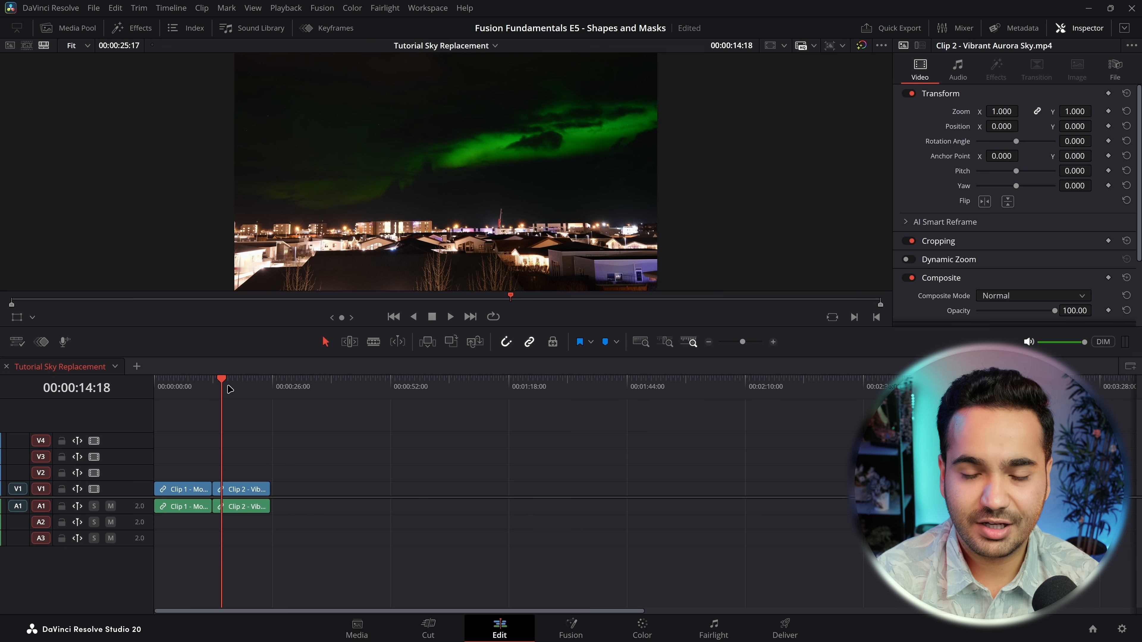
{"action": "left_click_drag", "start_coordinate": [229, 388], "coordinate": [226, 388]}
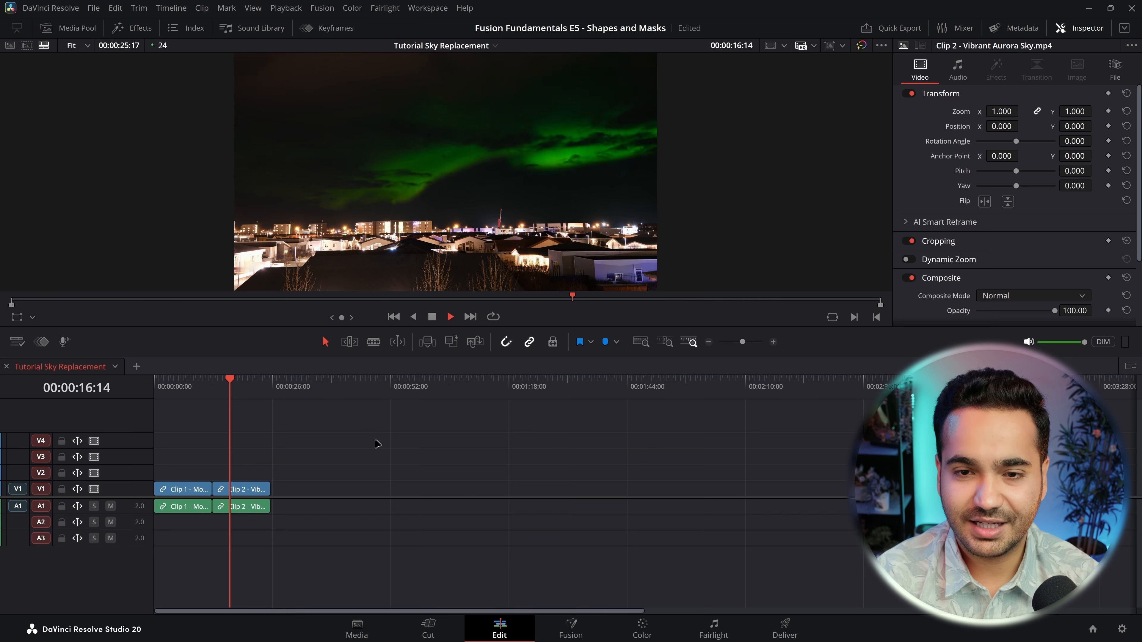
{"action": "key", "text": "space"}
{"action": "left_click", "coordinate": [178, 382]}
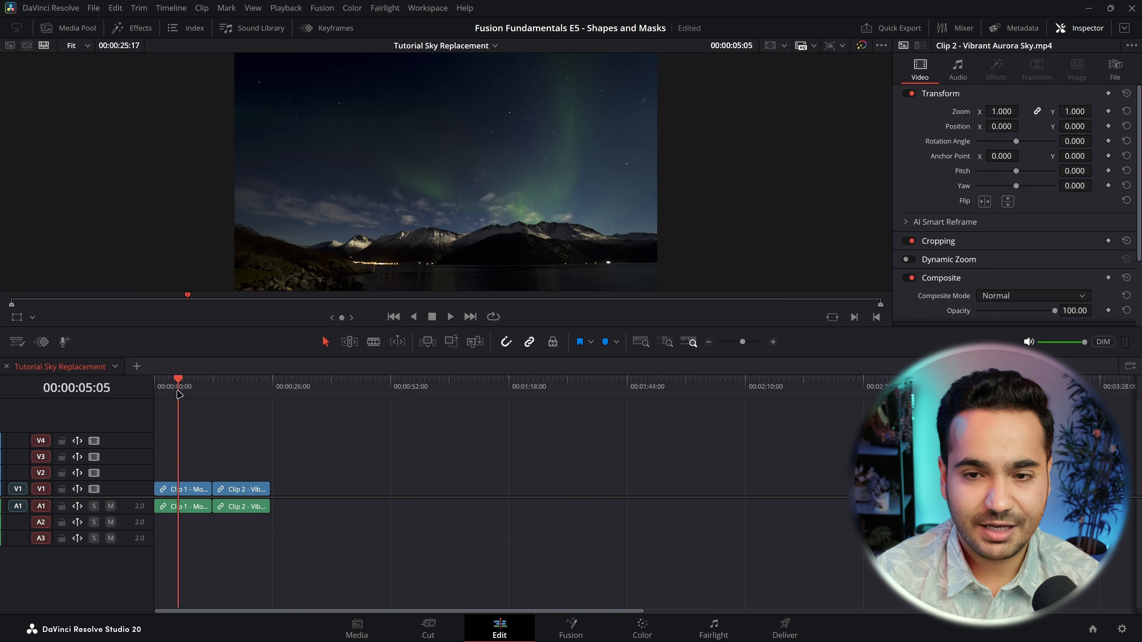
{"action": "left_click", "coordinate": [235, 382]}
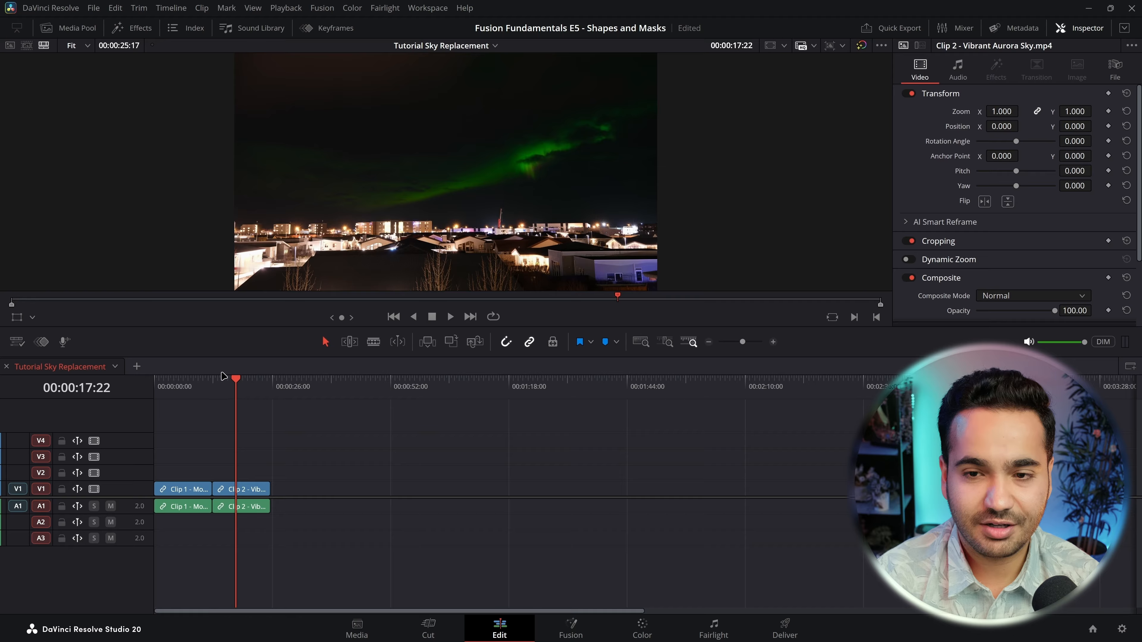
{"action": "left_click_drag", "start_coordinate": [230, 382], "coordinate": [200, 394]}
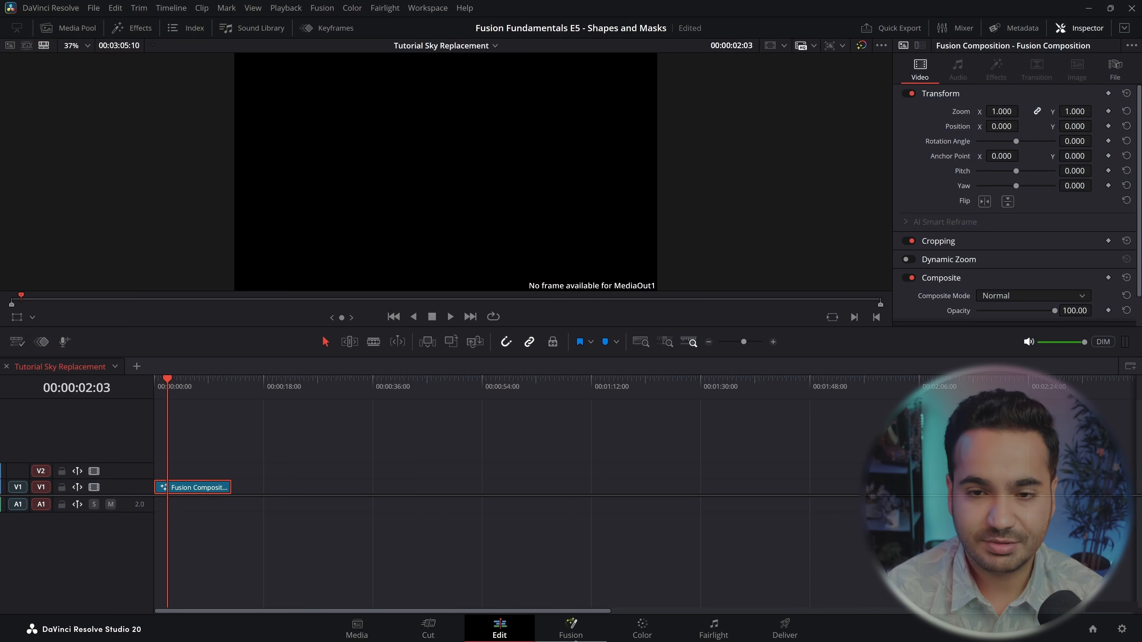
Step: Open the Fusion composition, move MediaOut1 aside, and add Clip 1 - Mountains.mp4 as a media node
{"action": "left_click", "coordinate": [571, 630]}
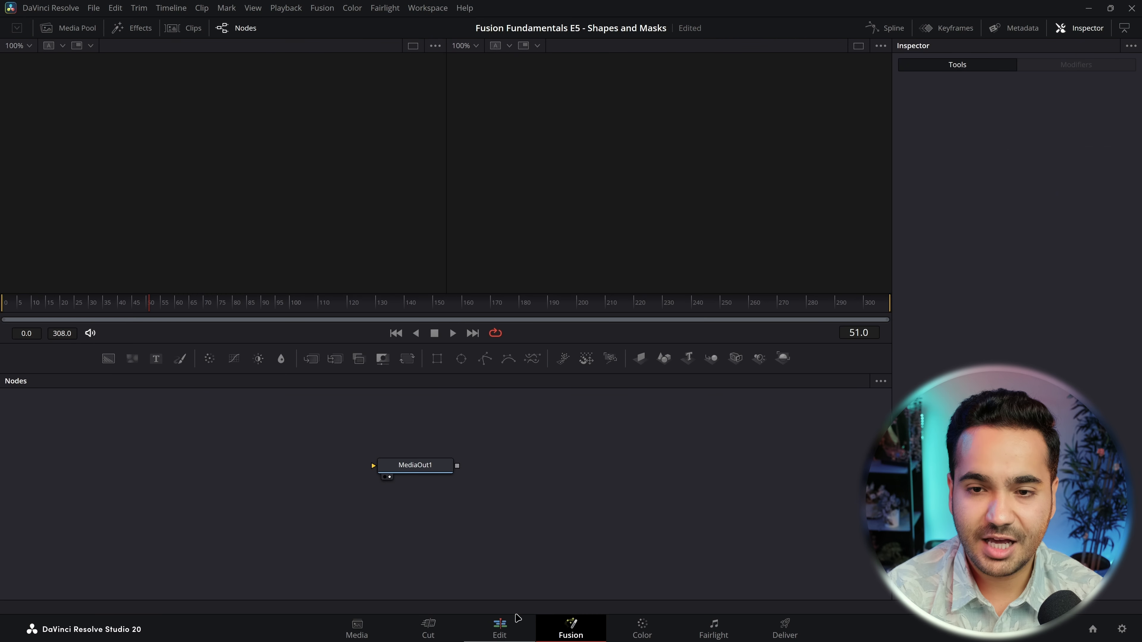
{"action": "left_click_drag", "start_coordinate": [401, 473], "coordinate": [595, 505]}
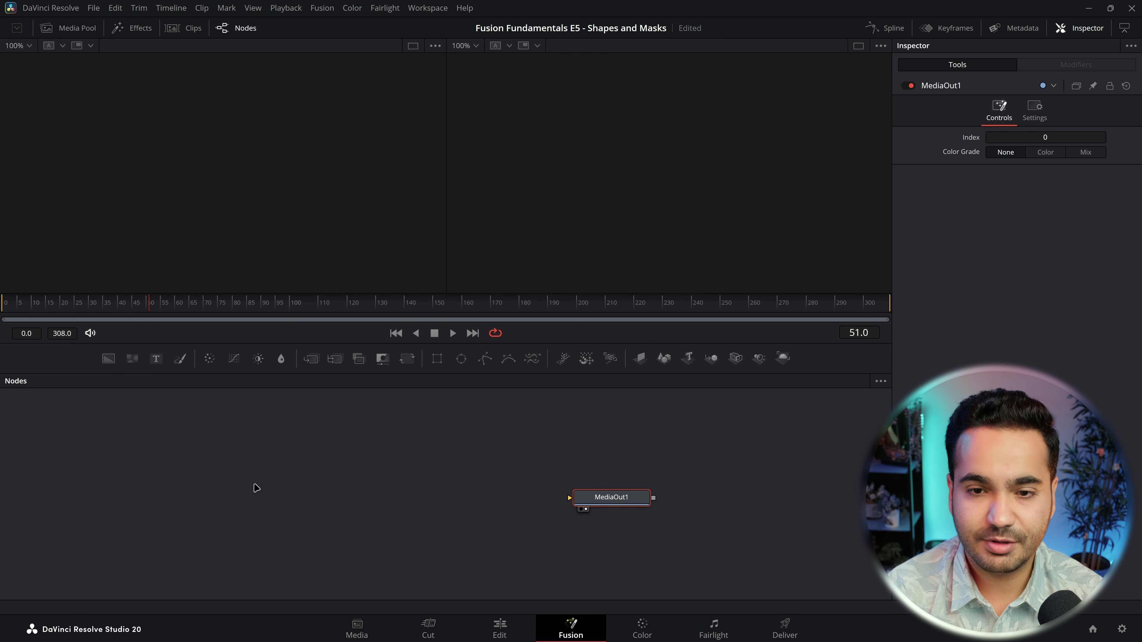
{"action": "left_click", "coordinate": [78, 30]}
{"action": "left_click_drag", "start_coordinate": [45, 78], "coordinate": [173, 502]}
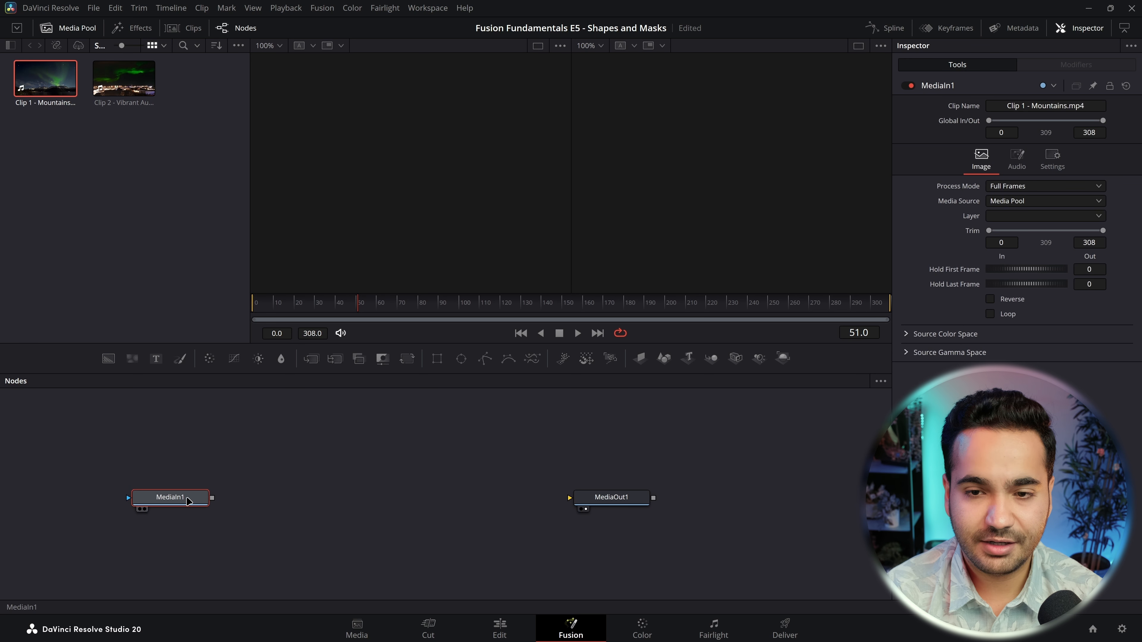
Step: Rename the mountain footage node MountainClip and show it in the viewer
{"action": "key", "text": "F2"}
{"action": "type", "text": "Mount"}
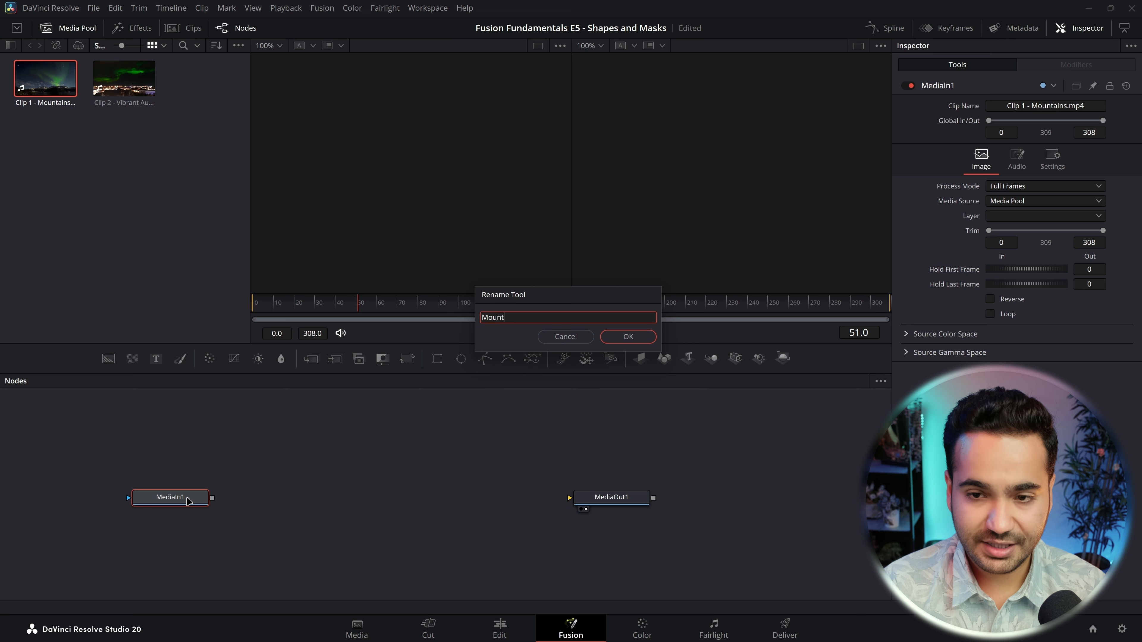
{"action": "type", "text": "ain Clip"}
{"action": "key", "text": "Return"}
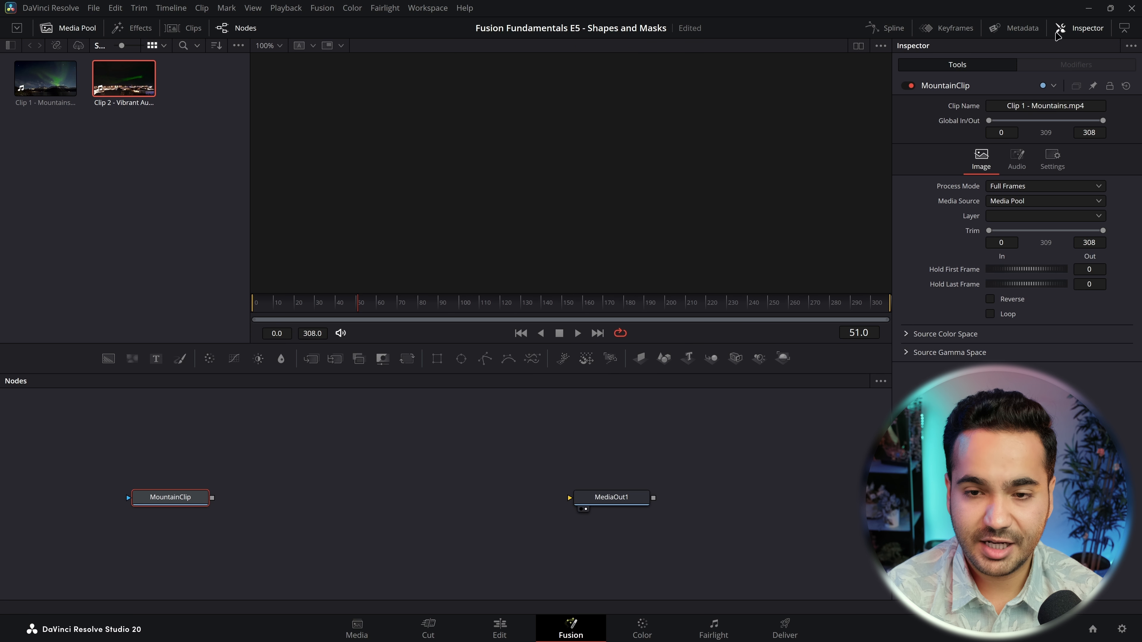
{"action": "key", "text": "1"}
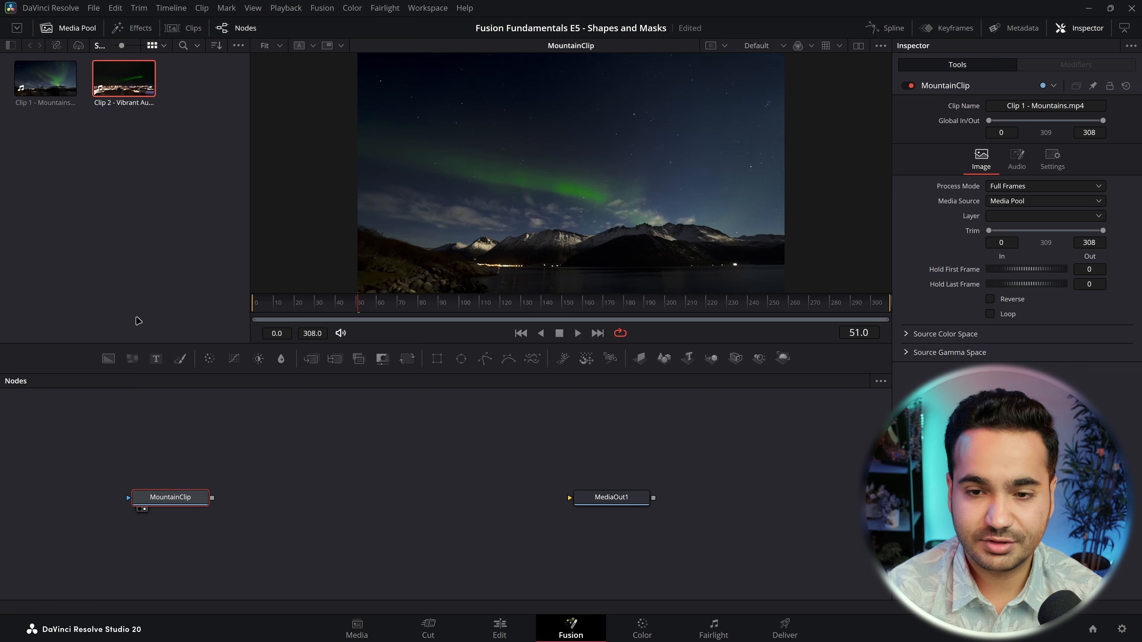
Step: Add Clip 2 - Vibrant Aurora Sky.mp4 above MountainClip, hide the Media Pool, and rename the node SkyClip
{"action": "left_click_drag", "start_coordinate": [118, 76], "coordinate": [170, 464]}
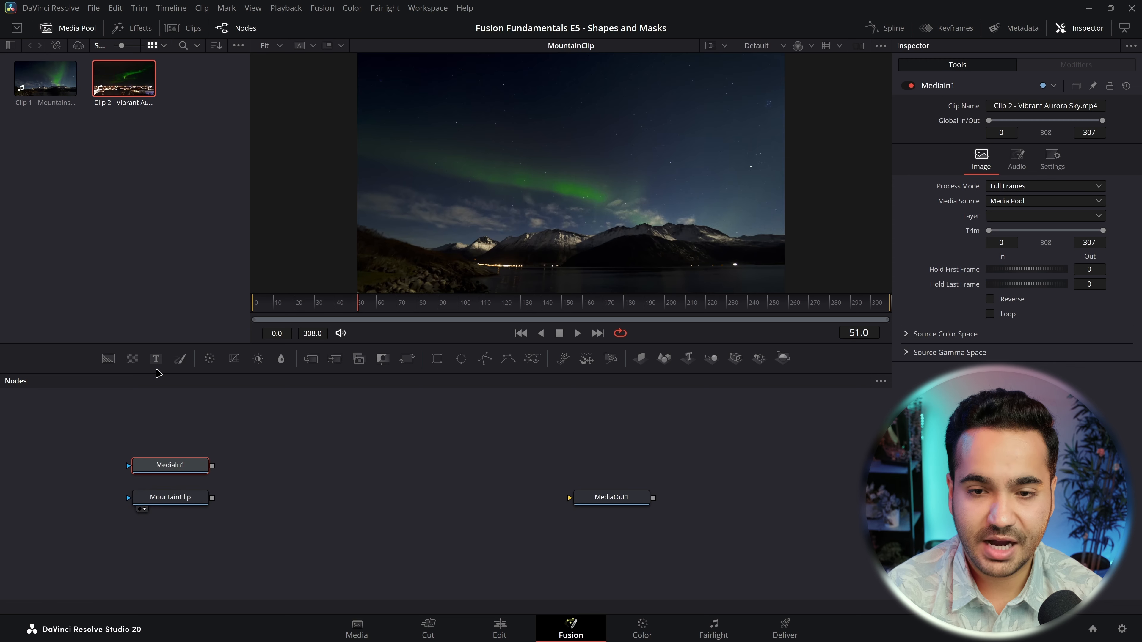
{"action": "left_click", "coordinate": [67, 27]}
{"action": "key", "text": "F2"}
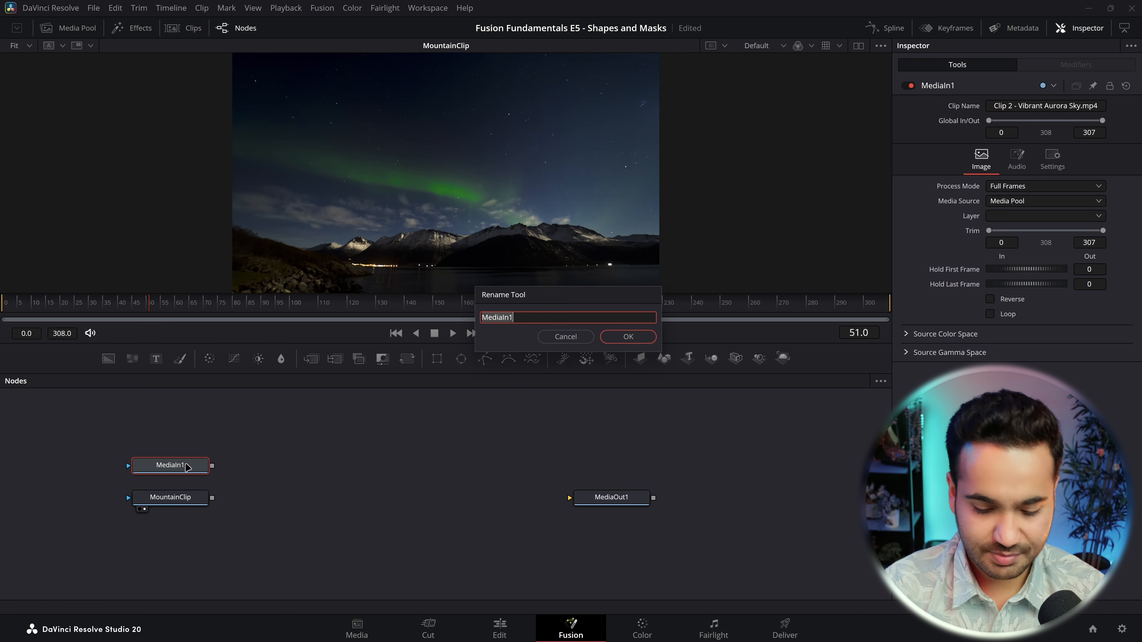
{"action": "type", "text": "SkyClip"}
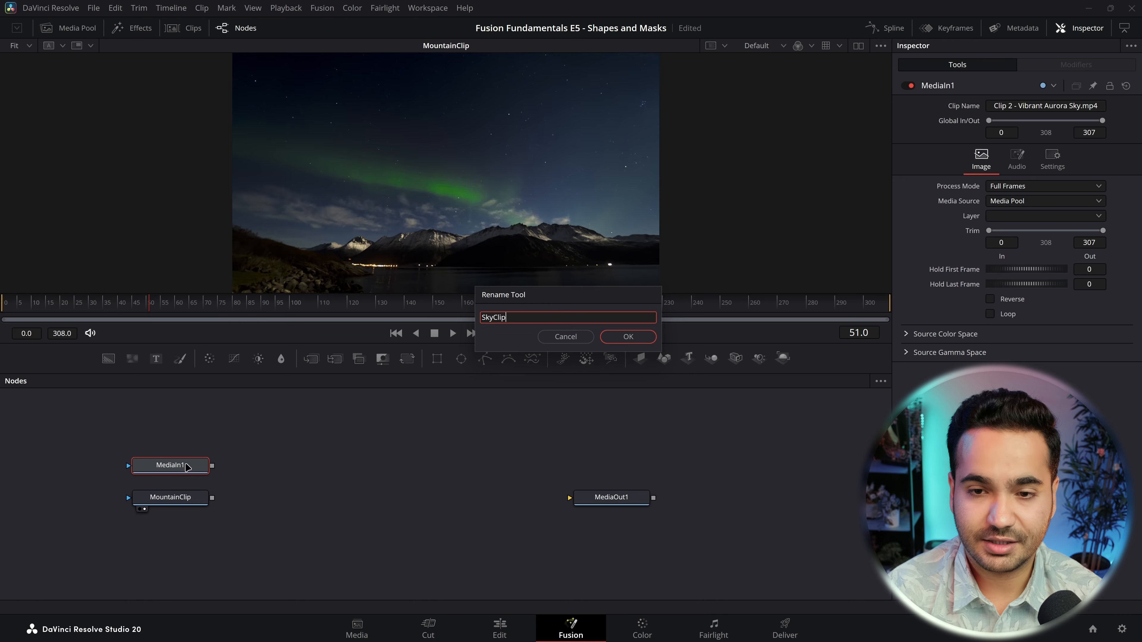
{"action": "key", "text": "Return"}
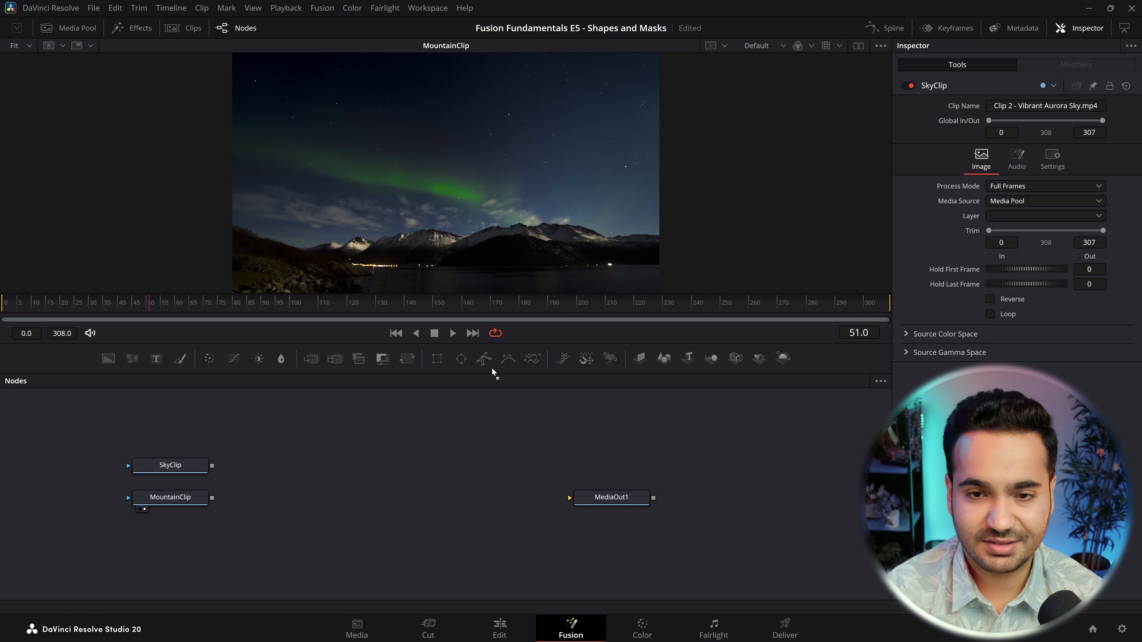
Step: Add a Polygon mask node beside MountainClip and begin tracing its outline up the slope of the small snowy peak
{"action": "left_click_drag", "start_coordinate": [493, 371], "coordinate": [50, 505]}
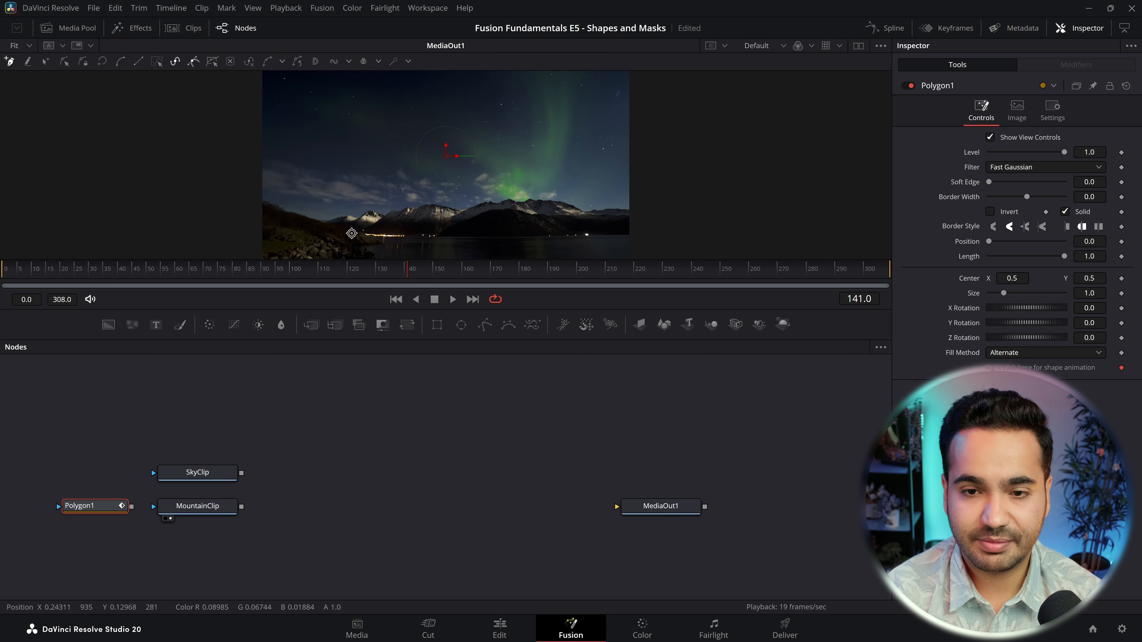
{"action": "scroll", "coordinate": [352, 233], "scroll_direction": "up", "scroll_amount": 8}
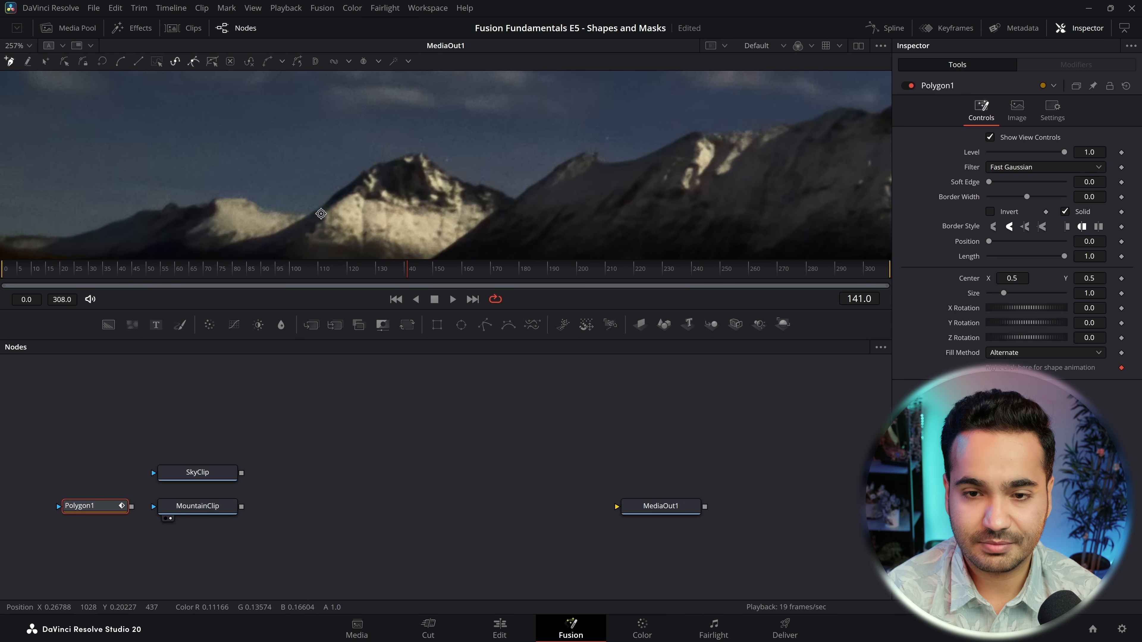
{"action": "scroll", "coordinate": [321, 213], "scroll_direction": "up", "scroll_amount": 3}
{"action": "left_click", "coordinate": [293, 225]}
{"action": "left_click", "coordinate": [313, 208]}
{"action": "left_click", "coordinate": [334, 194]}
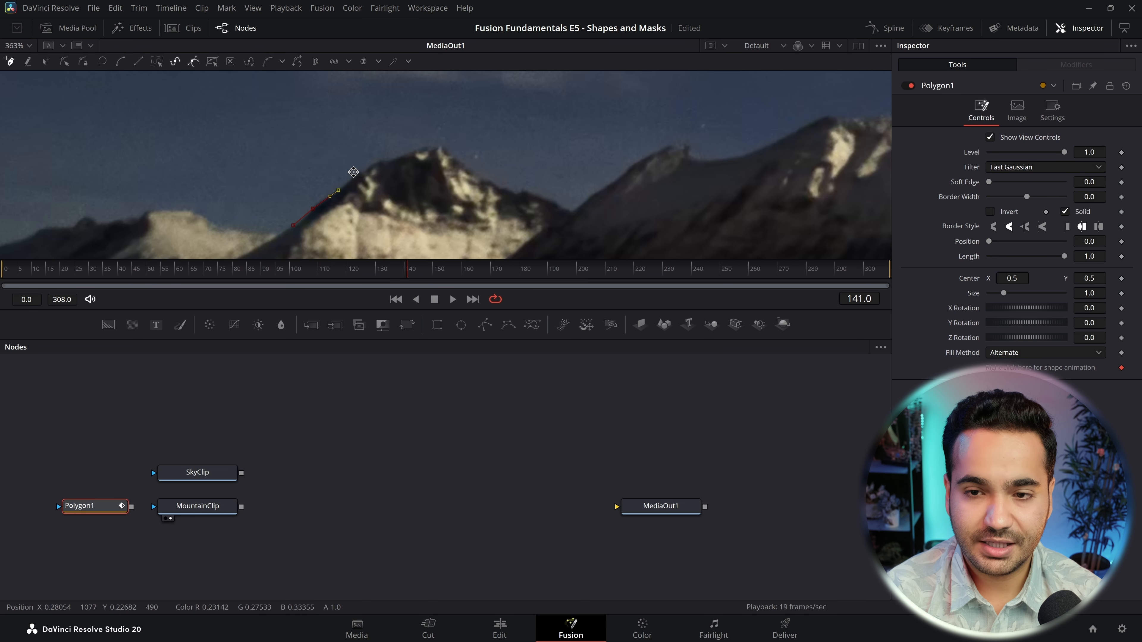
Step: Continue the polygon outline over the small snowy peak's summit and down to the notch before the larger mountain
{"action": "left_click", "coordinate": [443, 146]}
{"action": "left_click", "coordinate": [456, 163]}
{"action": "left_click", "coordinate": [484, 178]}
{"action": "left_click", "coordinate": [499, 186]}
{"action": "left_click", "coordinate": [512, 191]}
{"action": "left_click", "coordinate": [524, 190]}
{"action": "left_click", "coordinate": [558, 204]}
{"action": "left_click", "coordinate": [570, 211]}
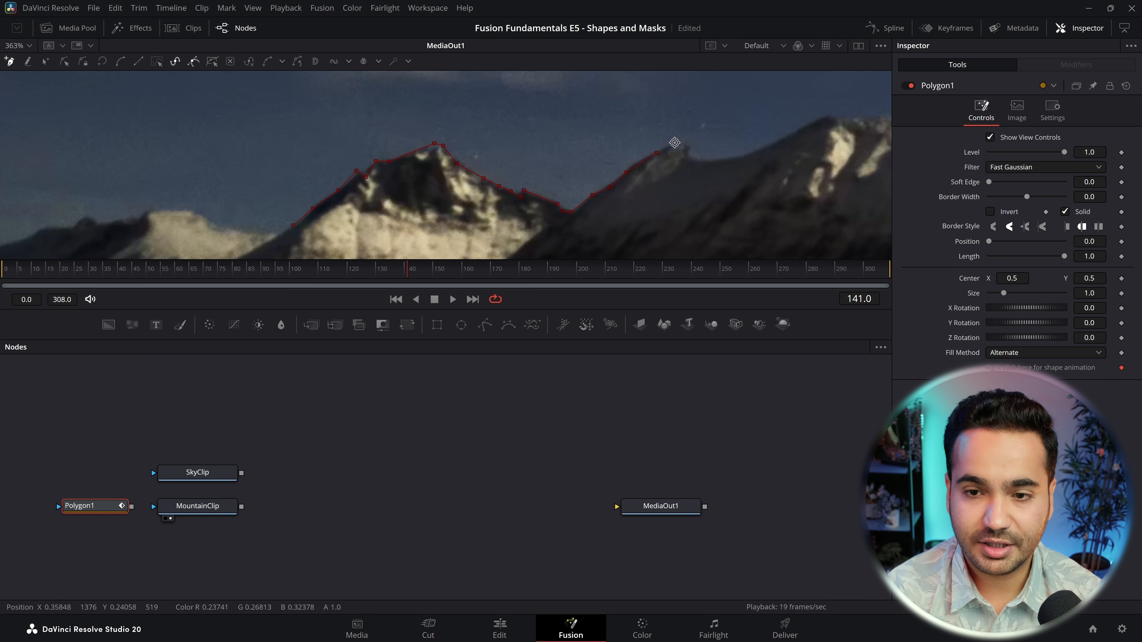
Step: Extend the polygon outline along the crest of the larger snowy mountain
{"action": "left_click", "coordinate": [814, 120]}
{"action": "scroll", "coordinate": [649, 174], "scroll_direction": "down", "scroll_amount": 3}
{"action": "left_click", "coordinate": [671, 175]}
{"action": "left_click", "coordinate": [714, 171]}
{"action": "left_click", "coordinate": [741, 165]}
{"action": "left_click", "coordinate": [755, 165]}
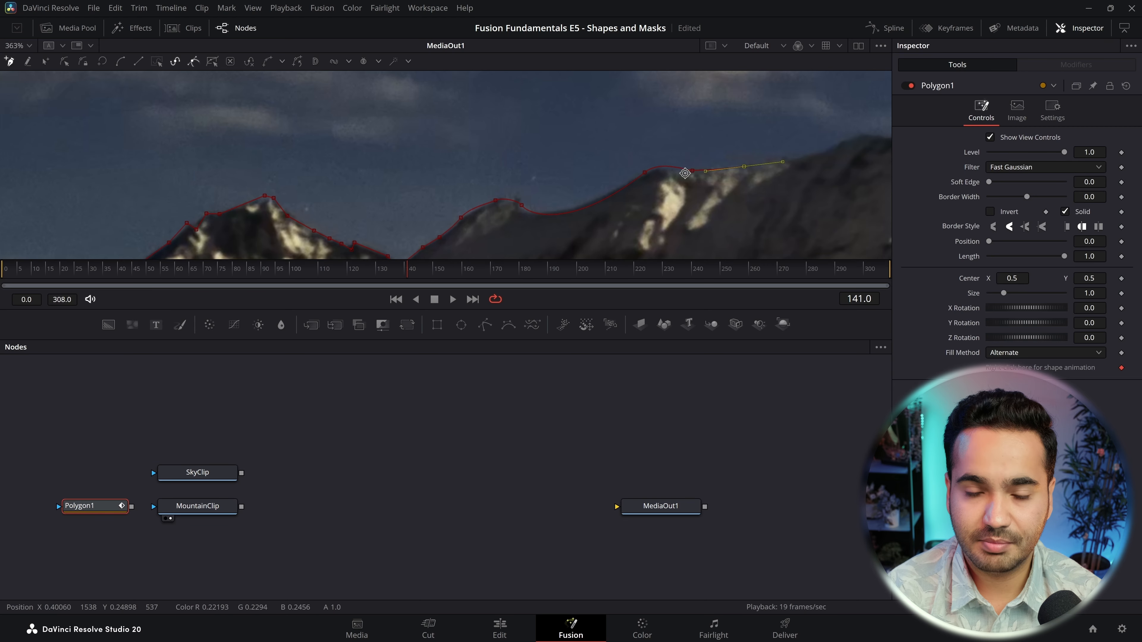
{"action": "left_click", "coordinate": [546, 147]}
{"action": "left_click", "coordinate": [577, 154]}
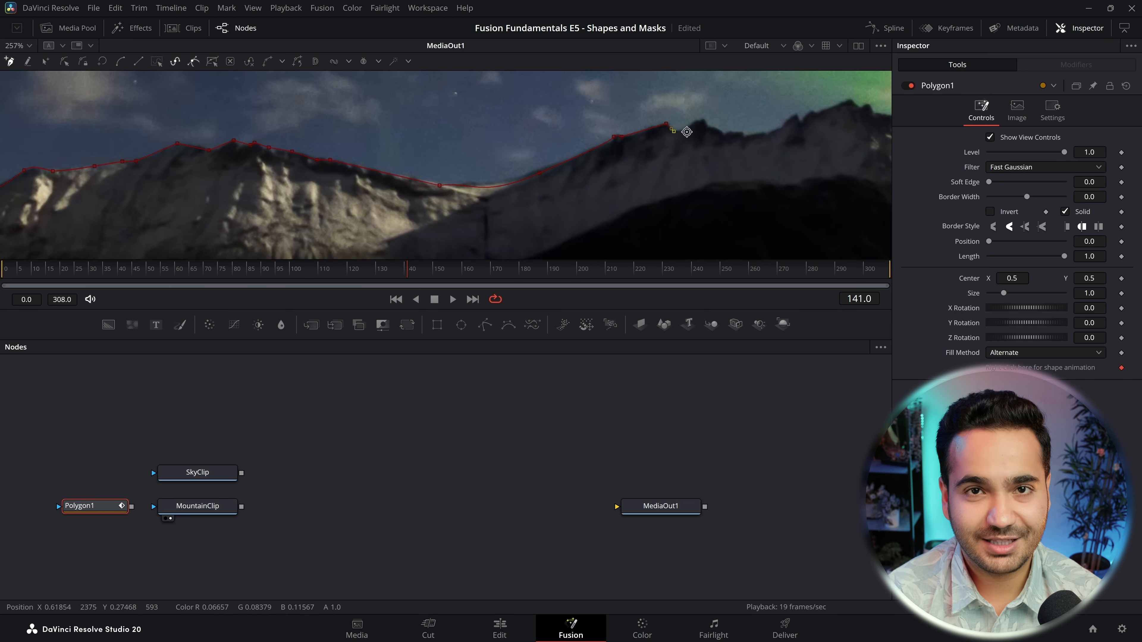
Step: Trace the remaining ridgeline, carry the polygon around the outside of the frame, and close it at its starting point
{"action": "scroll", "coordinate": [680, 135], "scroll_direction": "up", "scroll_amount": 10}
{"action": "key", "text": "shift+z"}
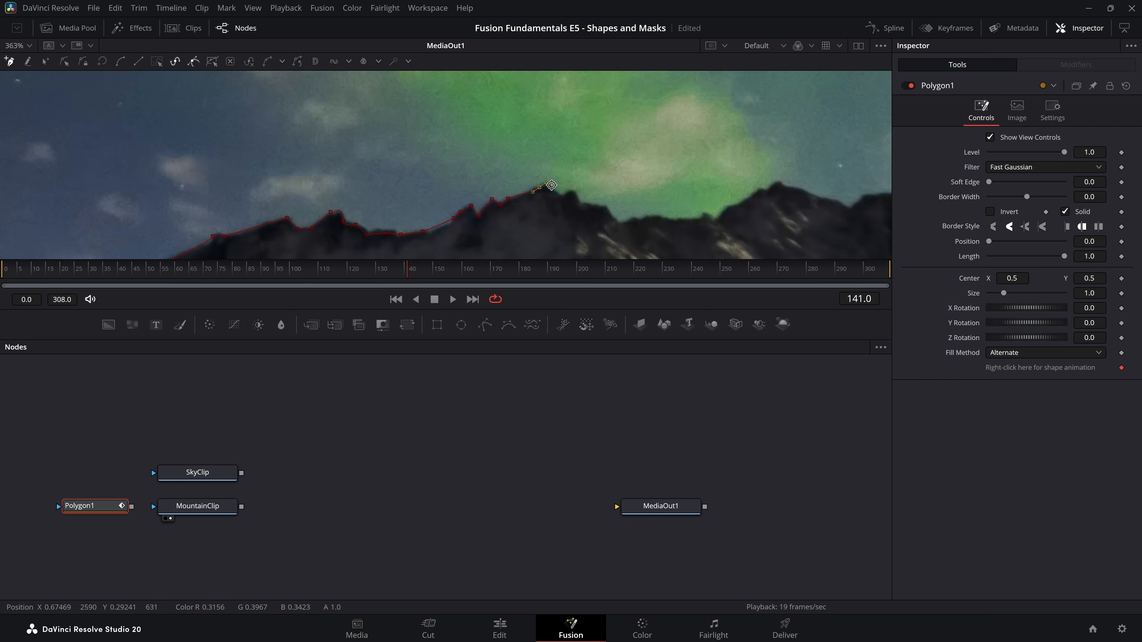
{"action": "scroll", "coordinate": [473, 179], "scroll_direction": "up", "scroll_amount": 3}
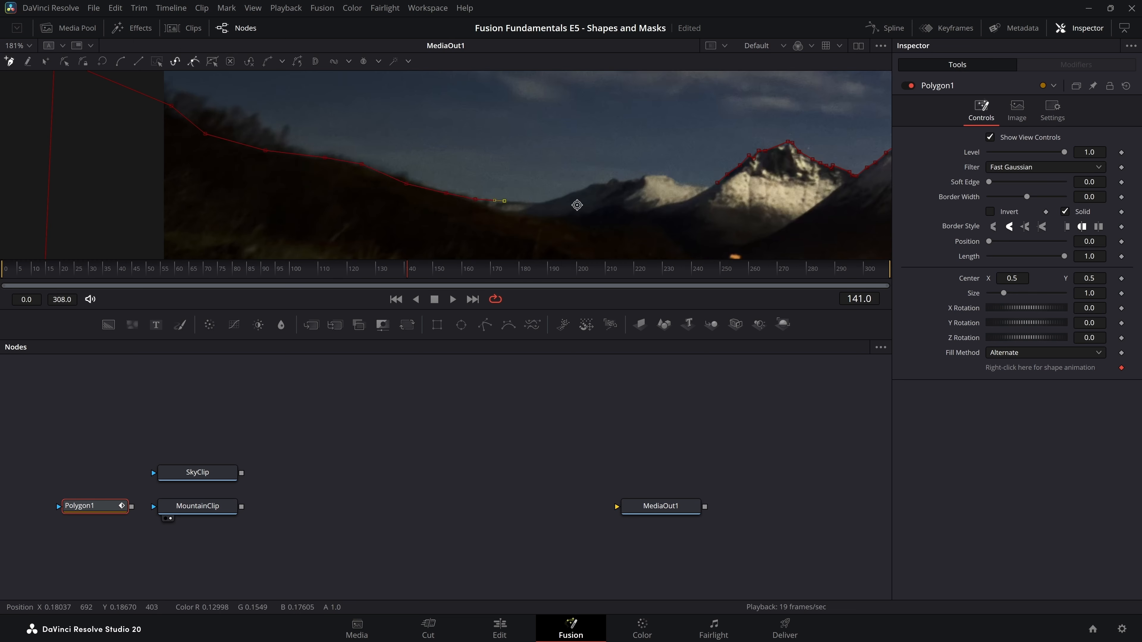
{"action": "left_click", "coordinate": [377, 180]}
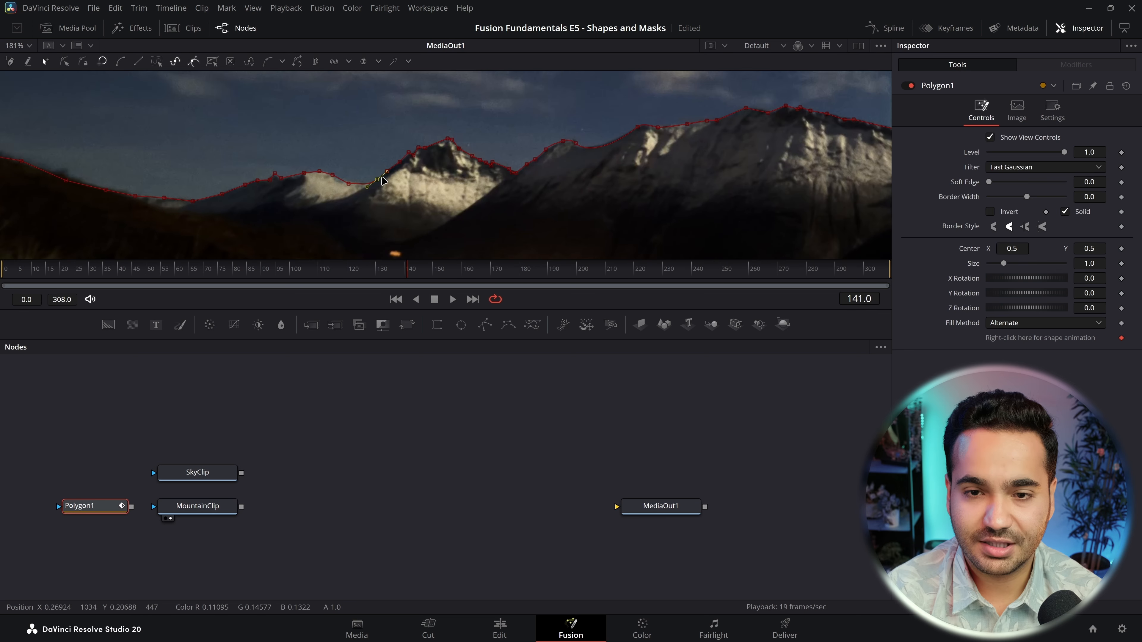
{"action": "scroll", "coordinate": [384, 181], "scroll_direction": "down", "scroll_amount": 10}
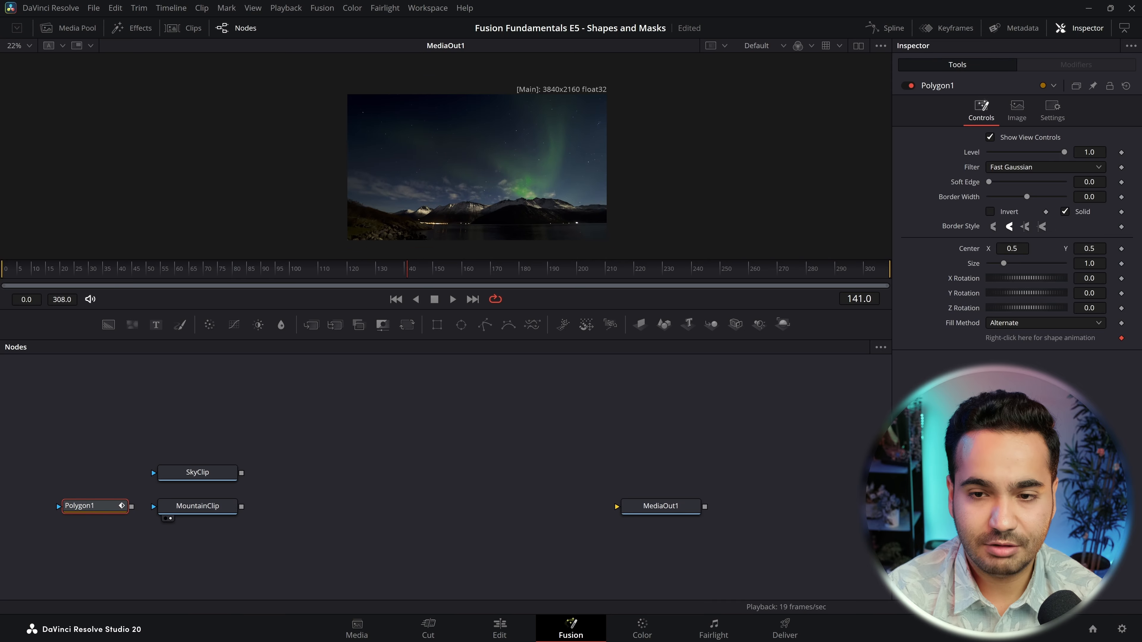
Step: Connect Polygon1 to MountainClip as its mask to cut out the sky, and enlarge the viewer area
{"action": "left_click_drag", "start_coordinate": [131, 506], "coordinate": [181, 512]}
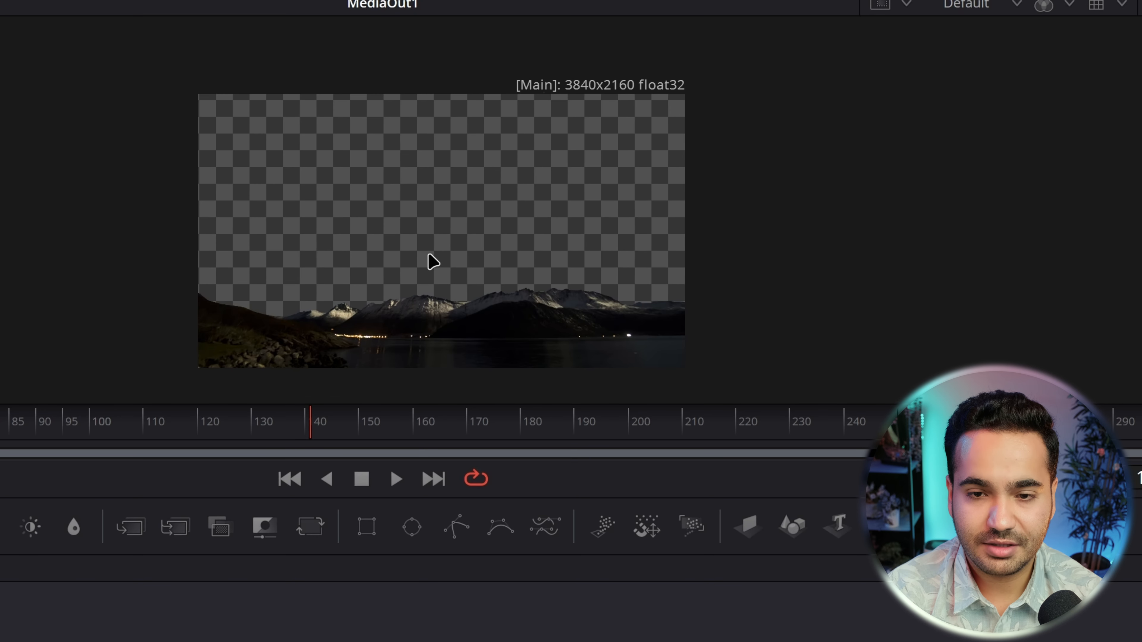
{"action": "left_click_drag", "start_coordinate": [503, 494], "coordinate": [503, 565]}
{"action": "scroll", "coordinate": [484, 301], "scroll_direction": "up", "scroll_amount": 2}
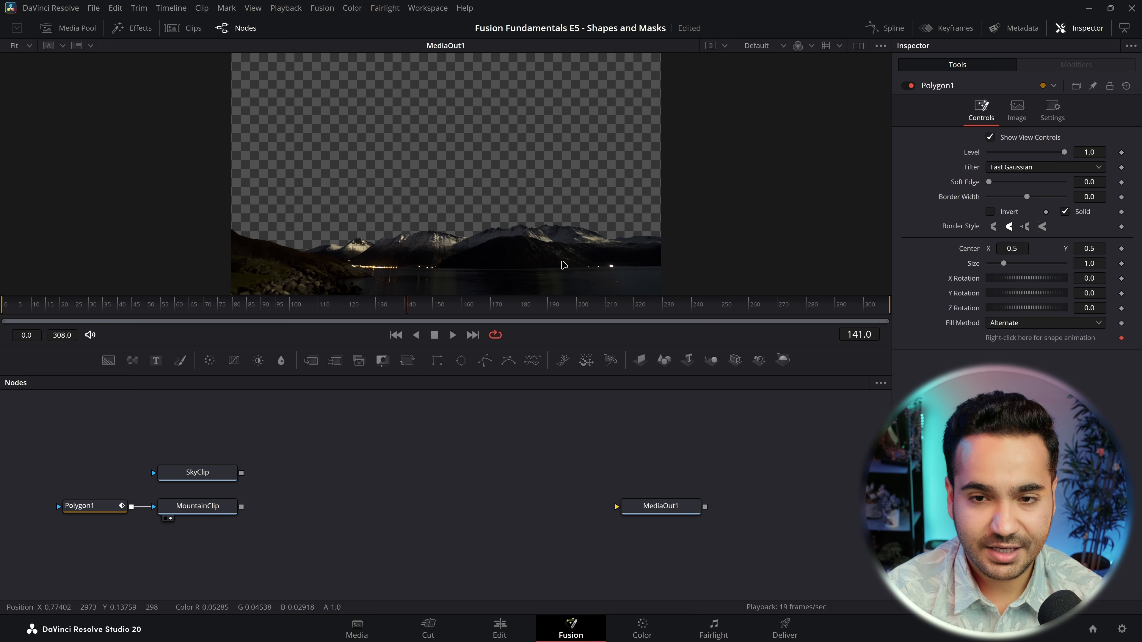
Step: Merge SkyClip over MountainClip, show Merge1 in the viewer, and place SkyClip directly above the merge
{"action": "left_click_drag", "start_coordinate": [242, 473], "coordinate": [241, 507]}
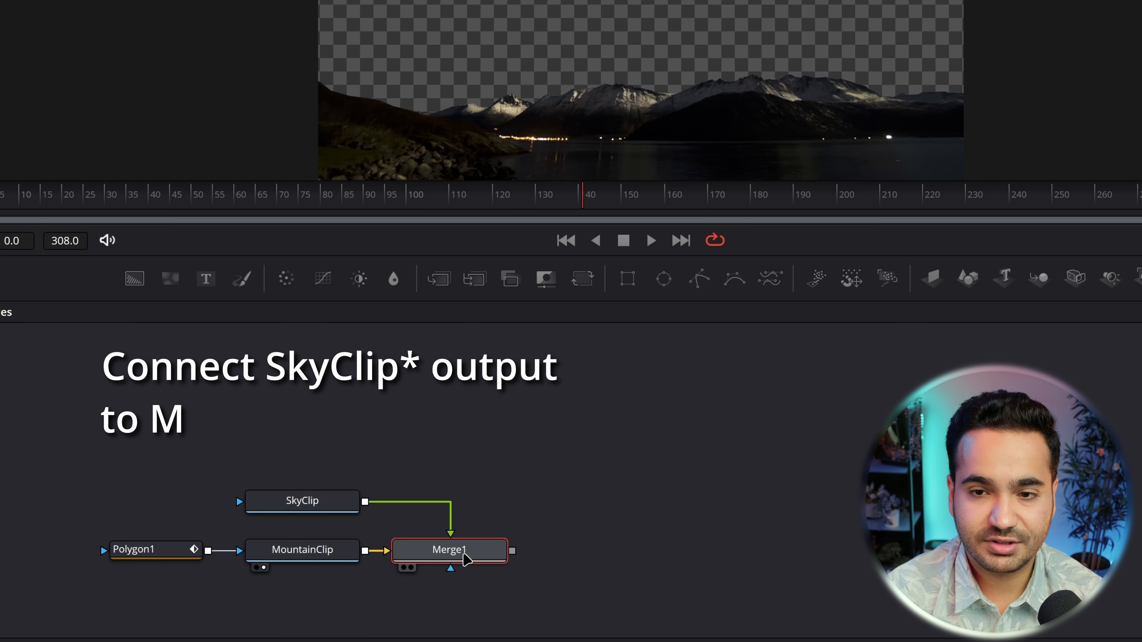
{"action": "key", "text": "1"}
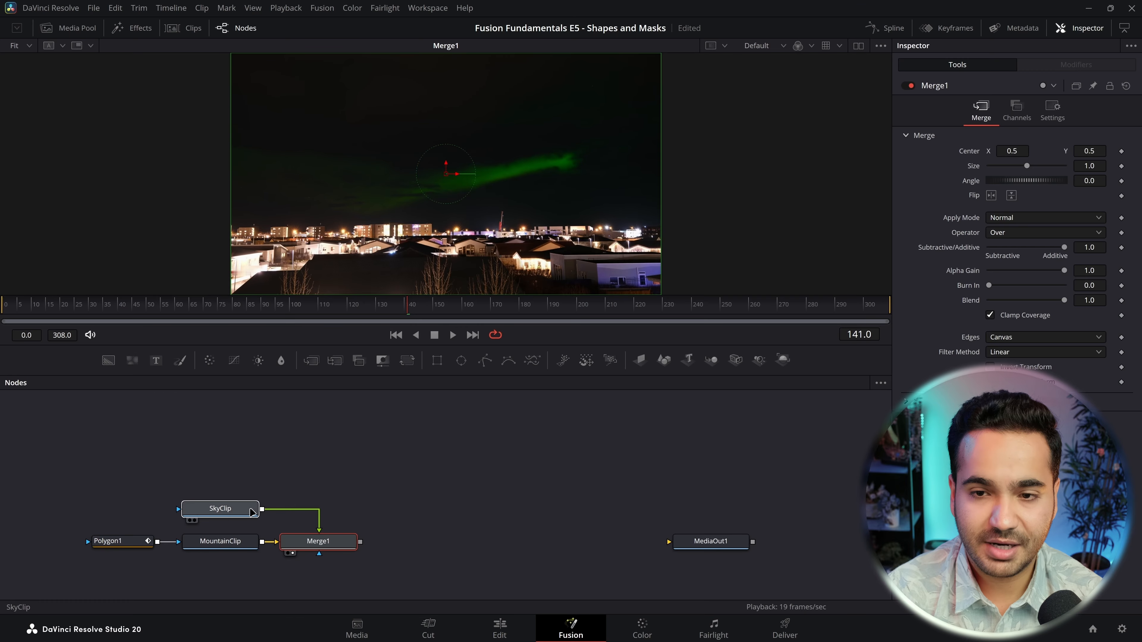
{"action": "left_click_drag", "start_coordinate": [238, 515], "coordinate": [335, 469]}
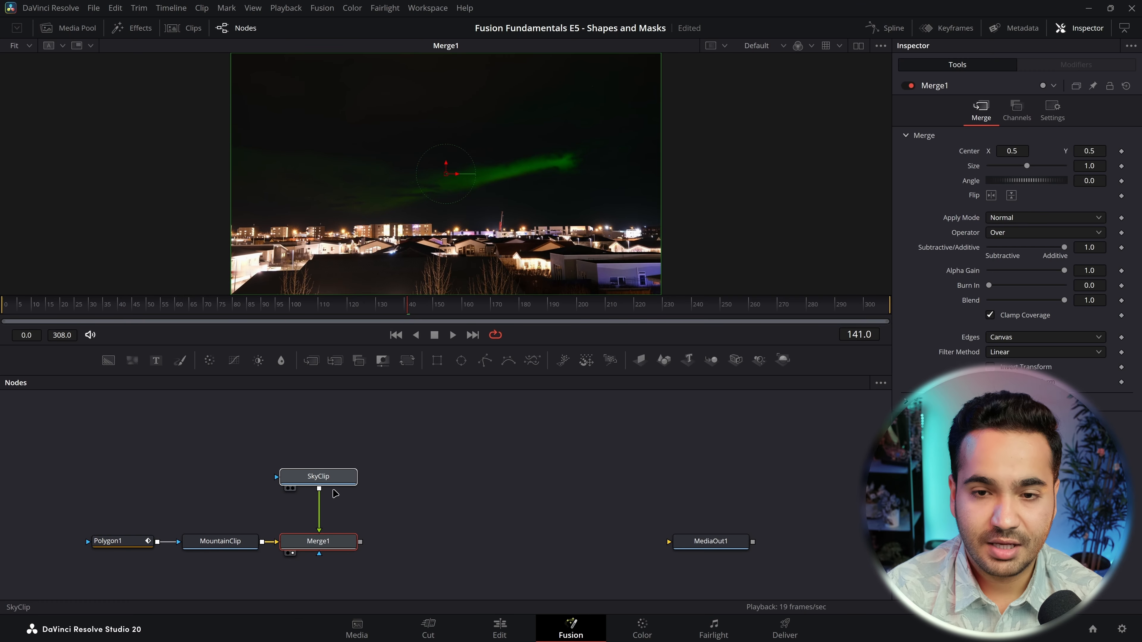
Step: Add a Rectangle mask to SkyClip, sized about 1.01 by 0.84 and centred at Y about 0.79 to exclude the city
{"action": "left_click", "coordinate": [334, 492]}
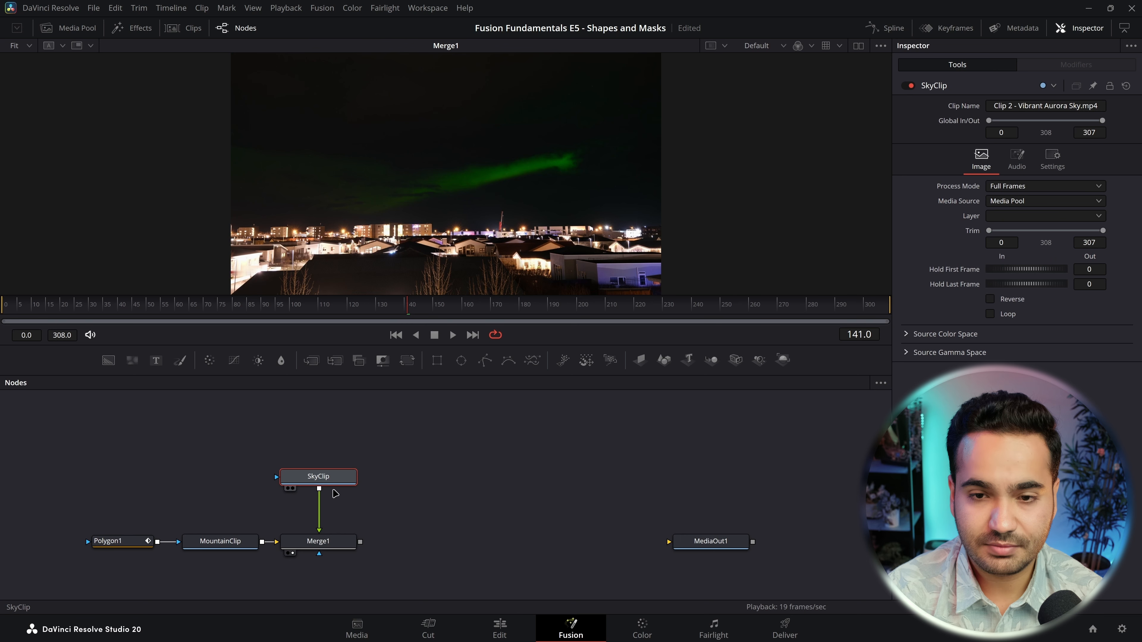
{"action": "left_click", "coordinate": [437, 360]}
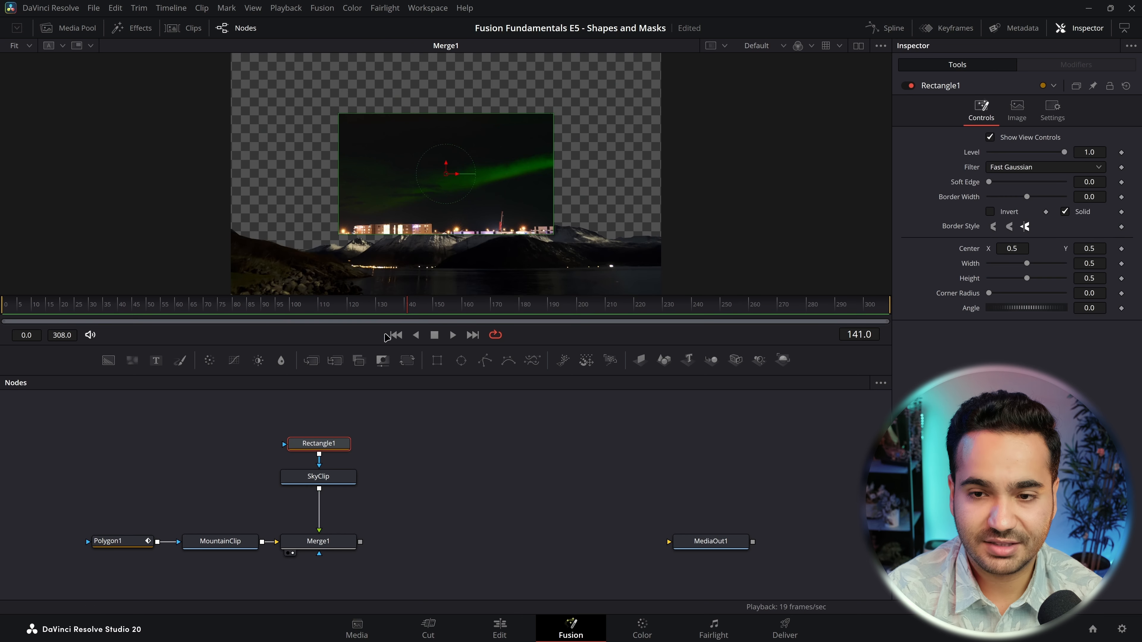
{"action": "left_click_drag", "start_coordinate": [553, 127], "coordinate": [503, 113]}
{"action": "left_click_drag", "start_coordinate": [454, 186], "coordinate": [449, 117]}
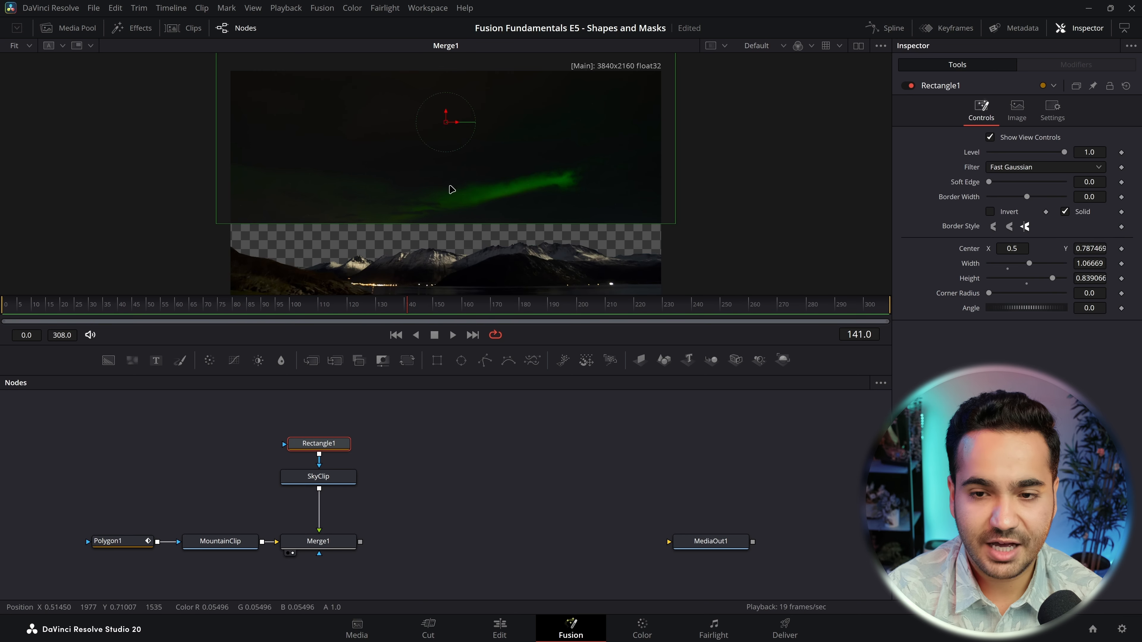
{"action": "left_click_drag", "start_coordinate": [675, 149], "coordinate": [663, 149]}
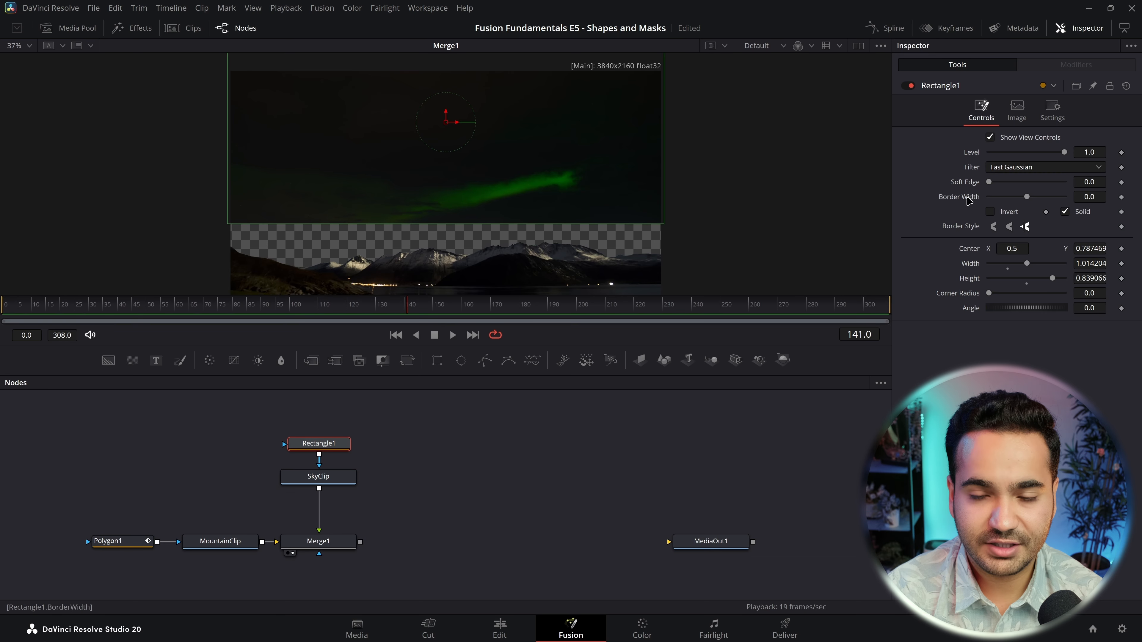
Step: Set the rectangle mask's Soft Edge to about 0.025
{"action": "left_click", "coordinate": [1083, 181]}
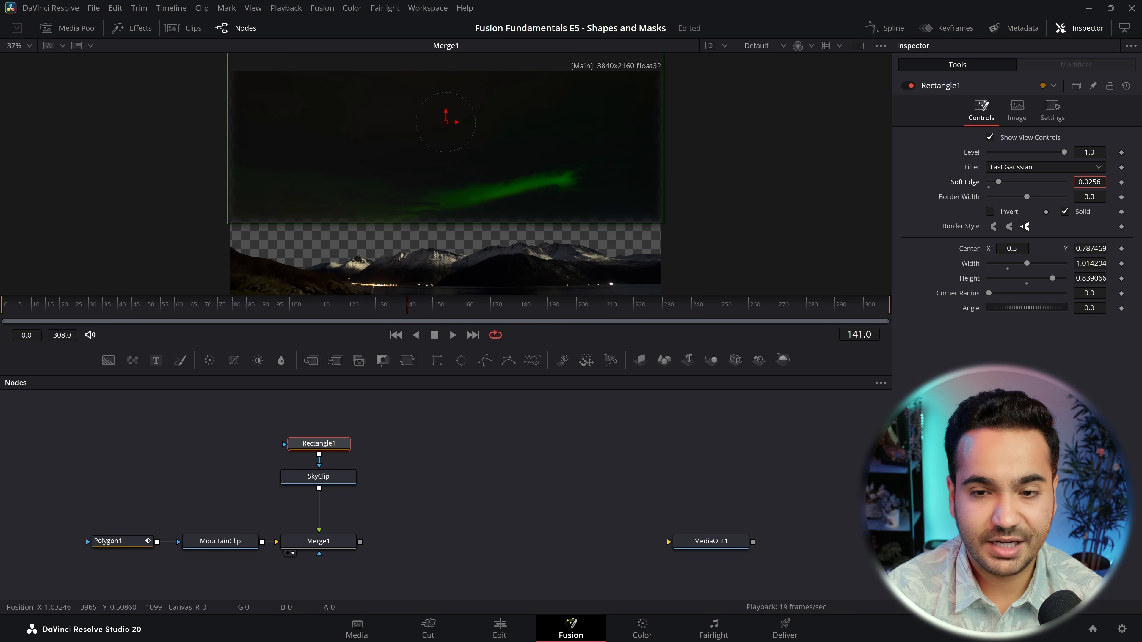
{"action": "type", "text": "0.0239"}
{"action": "key", "text": "Return"}
Step: Add a Transform after SkyClip with Size 1.35 and Center Y about 0.334 to bring the aurora down behind the mountains
{"action": "left_click", "coordinate": [333, 473]}
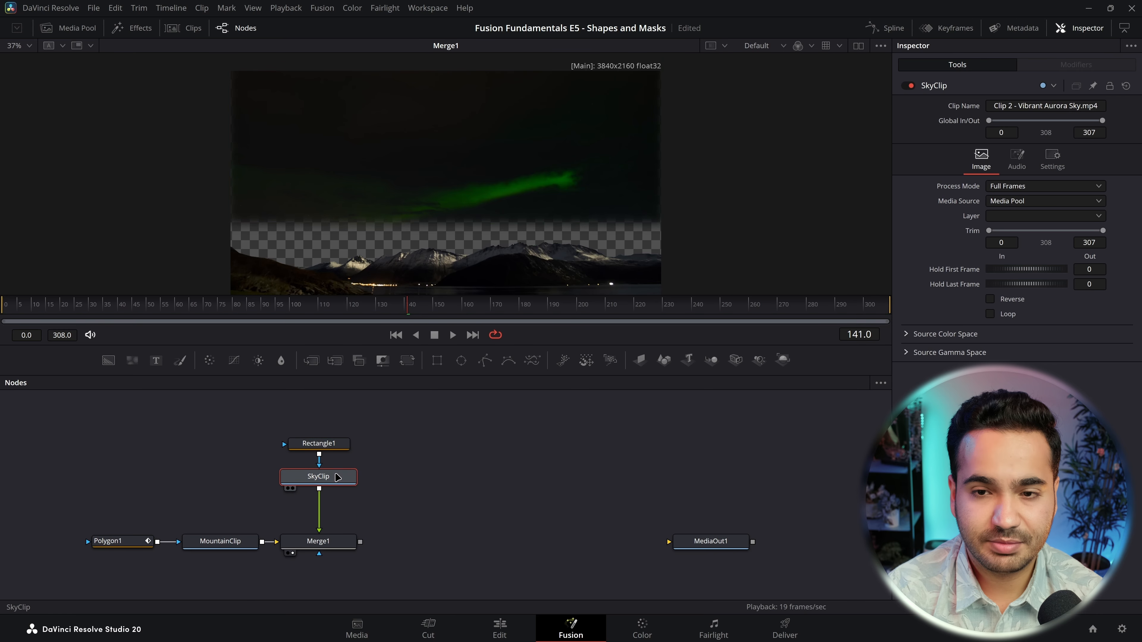
{"action": "left_click", "coordinate": [408, 361]}
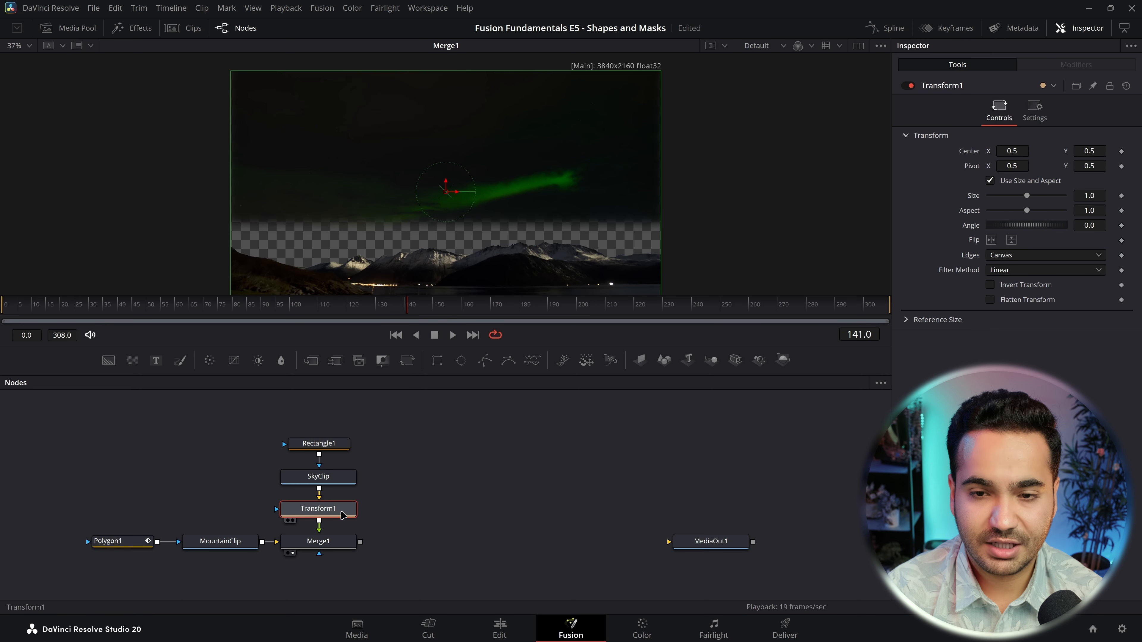
{"action": "left_click_drag", "start_coordinate": [1079, 199], "coordinate": [1122, 199]}
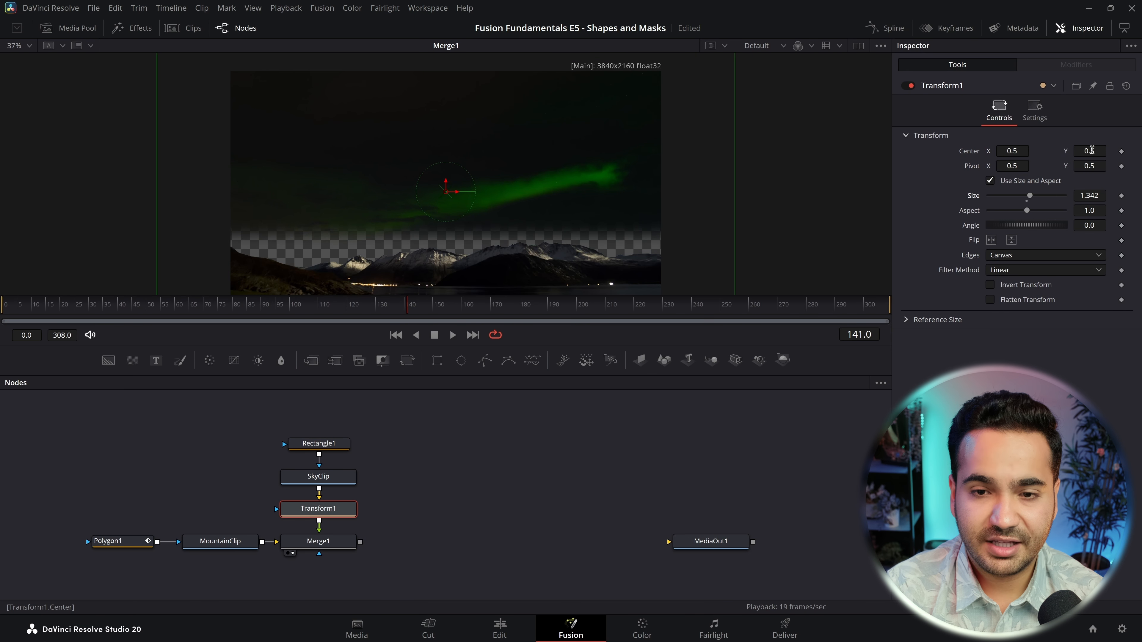
{"action": "left_click_drag", "start_coordinate": [1093, 150], "coordinate": [1074, 150]}
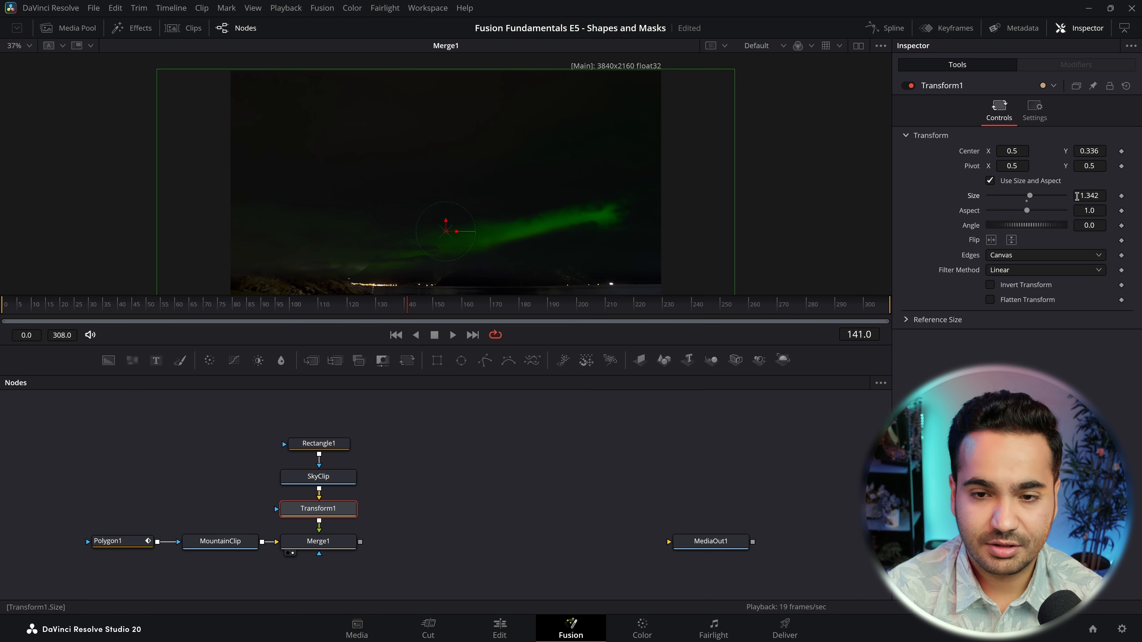
{"action": "left_click_drag", "start_coordinate": [1077, 196], "coordinate": [1079, 196]}
{"action": "left_click_drag", "start_coordinate": [1082, 152], "coordinate": [1083, 152]}
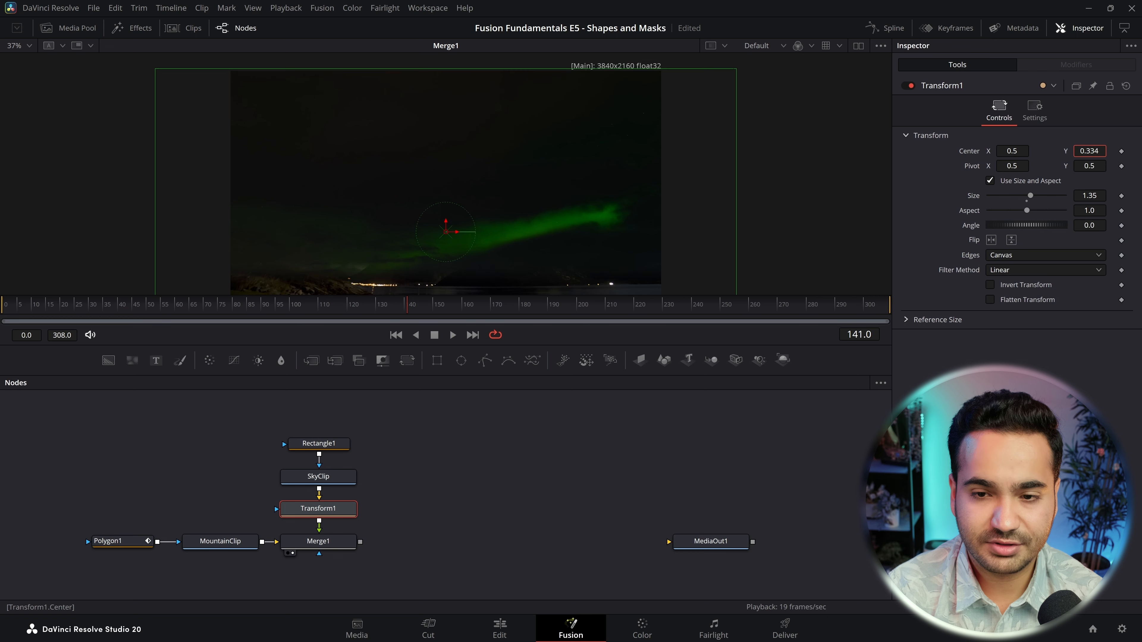
Step: Swap Merge1's inputs so MountainClip is the foreground over the sky
{"action": "scroll", "coordinate": [332, 477], "scroll_direction": "down", "scroll_amount": 2}
{"action": "left_click", "coordinate": [319, 505]}
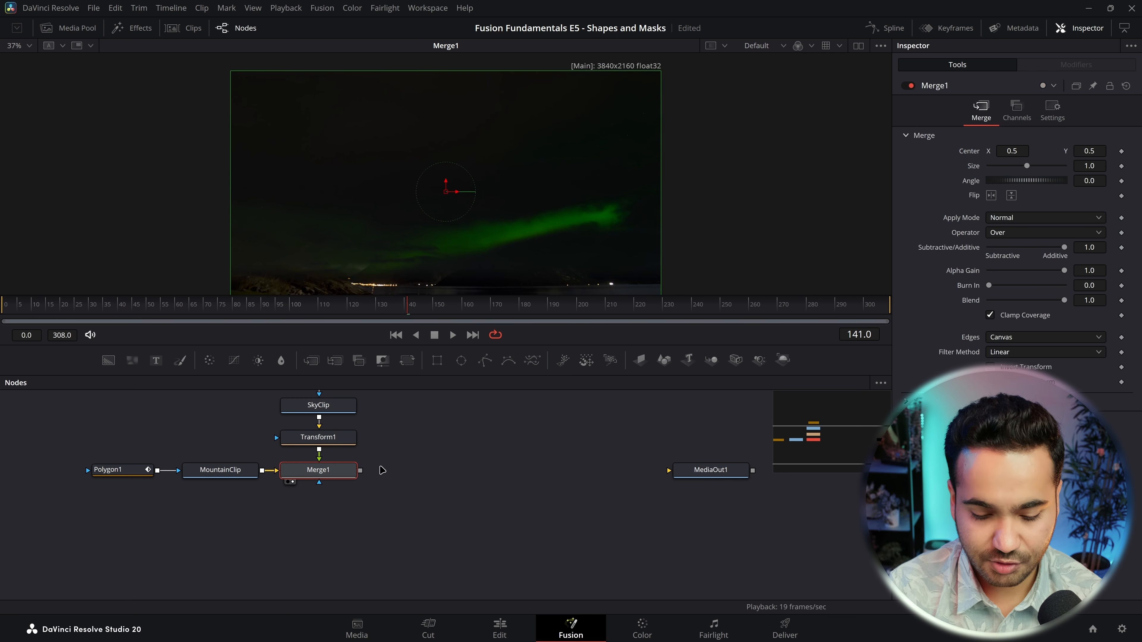
{"action": "key", "text": "ctrl+t"}
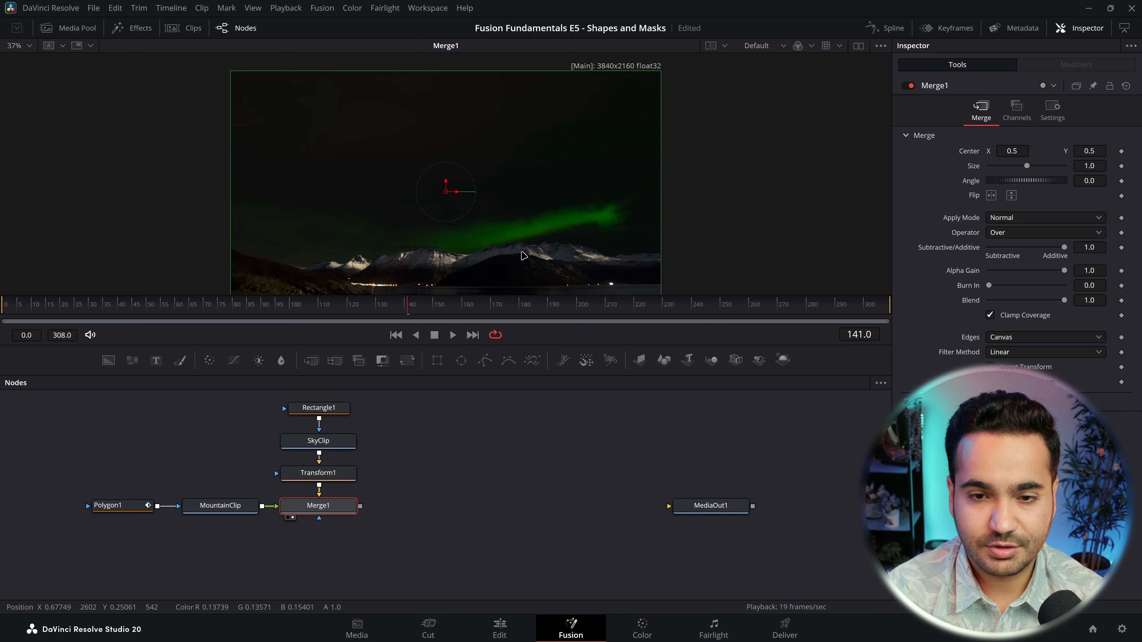
Step: Swap Merge1's inputs back, and swap them once more to return MountainClip to the foreground
{"action": "right_click", "coordinate": [335, 508]}
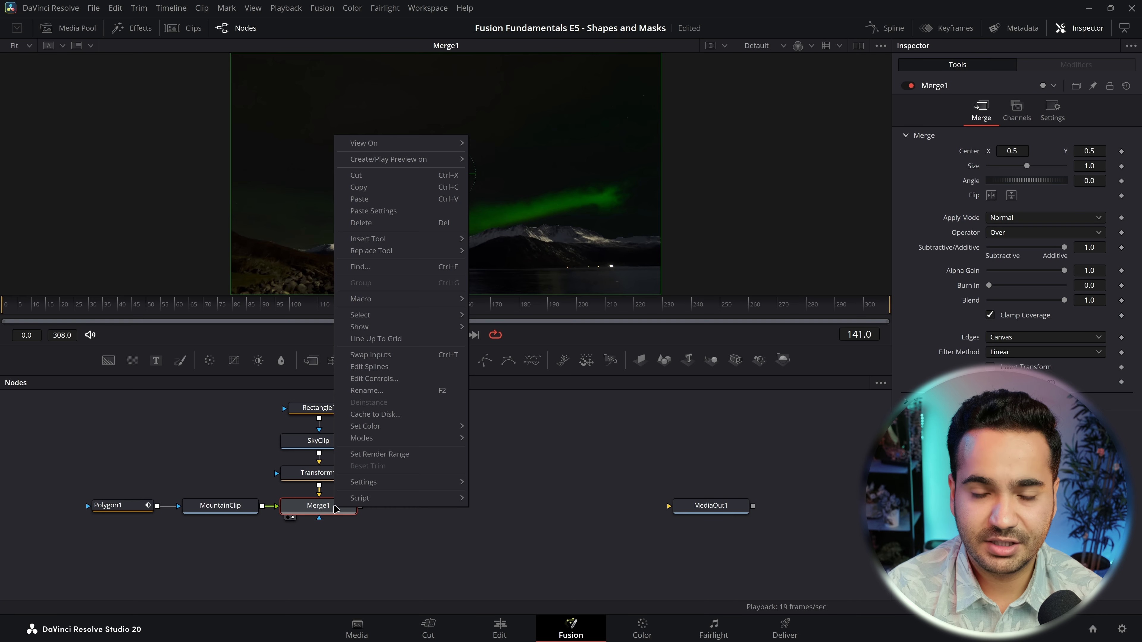
{"action": "left_click", "coordinate": [389, 355]}
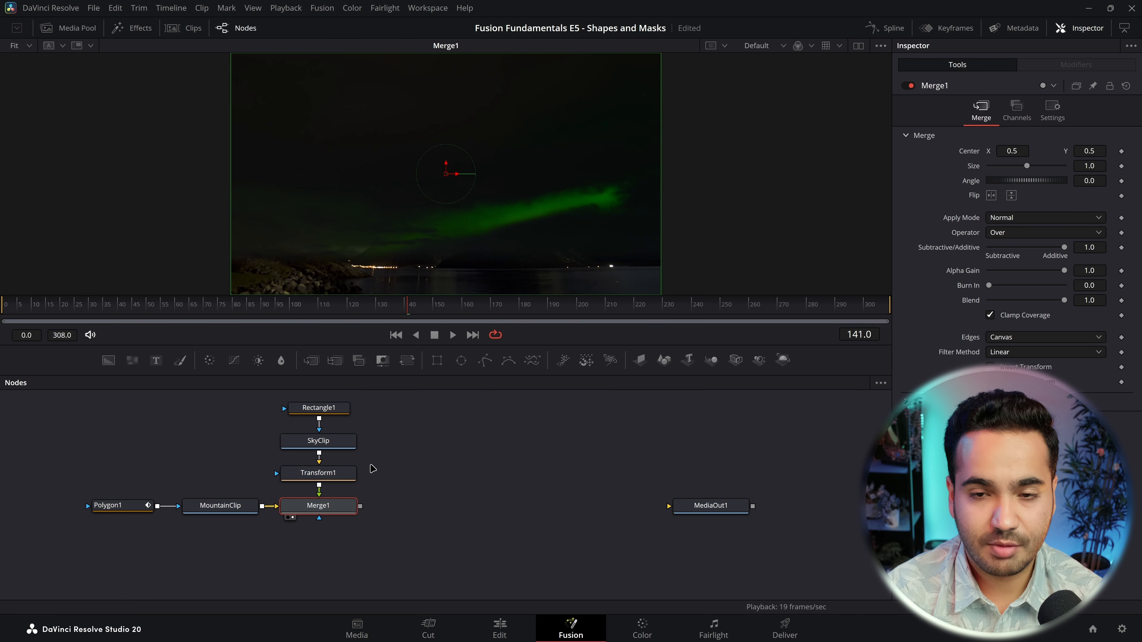
{"action": "right_click", "coordinate": [329, 508]}
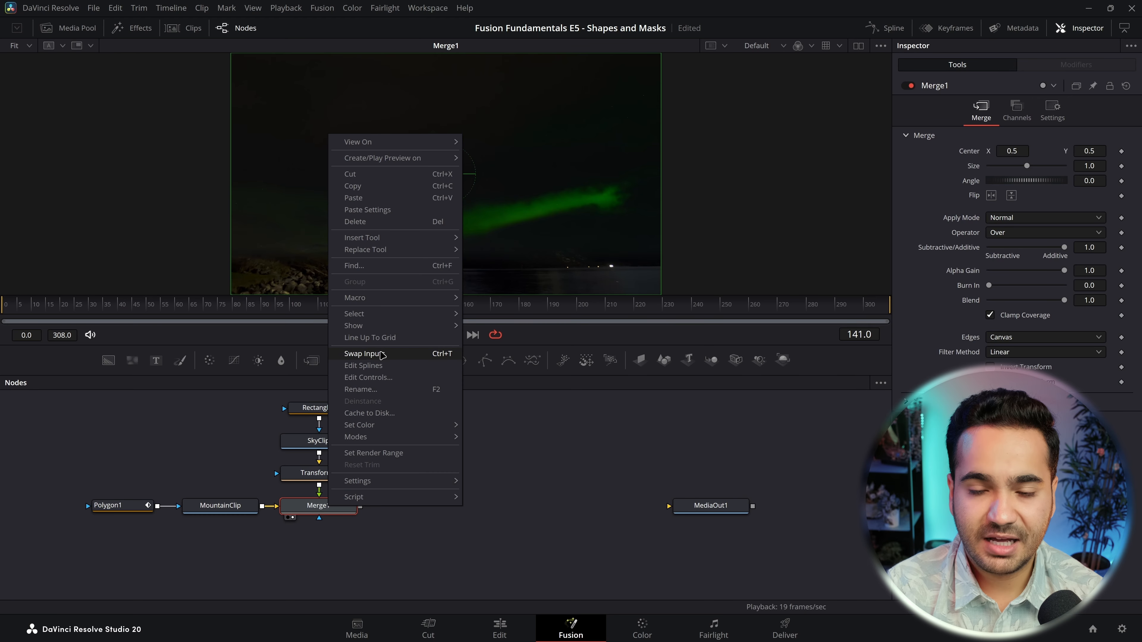
{"action": "left_click", "coordinate": [382, 355]}
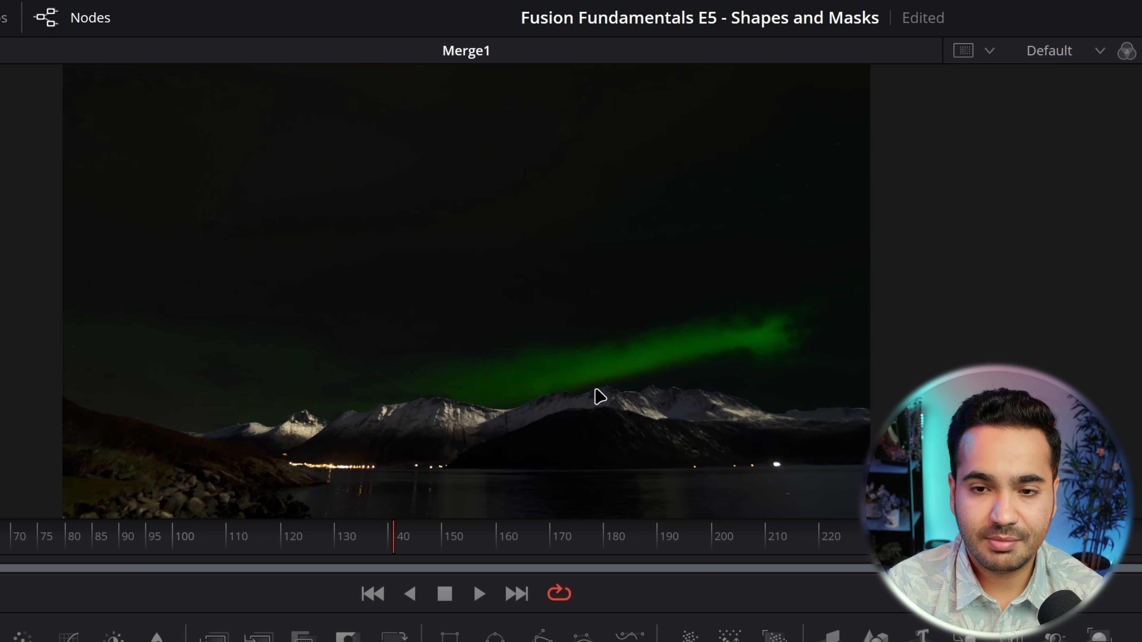
Step: Examine the polygon mask's edge along the mountain ridge in the merged image
{"action": "scroll", "coordinate": [599, 397], "scroll_direction": "up", "scroll_amount": 5}
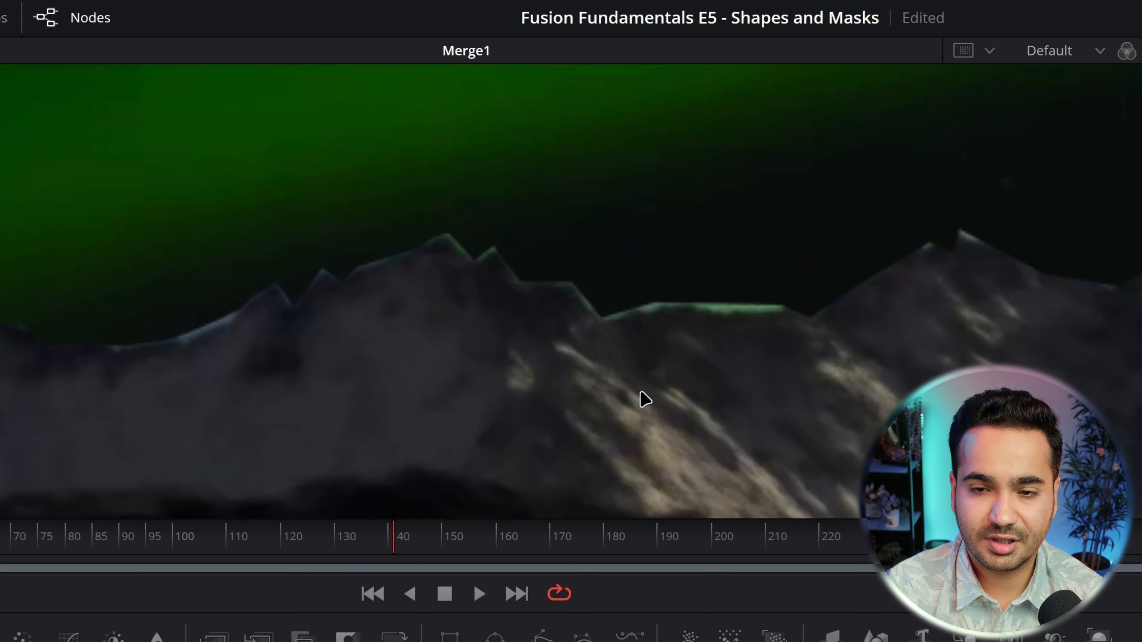
{"action": "left_click_drag", "start_coordinate": [617, 380], "coordinate": [470, 477]}
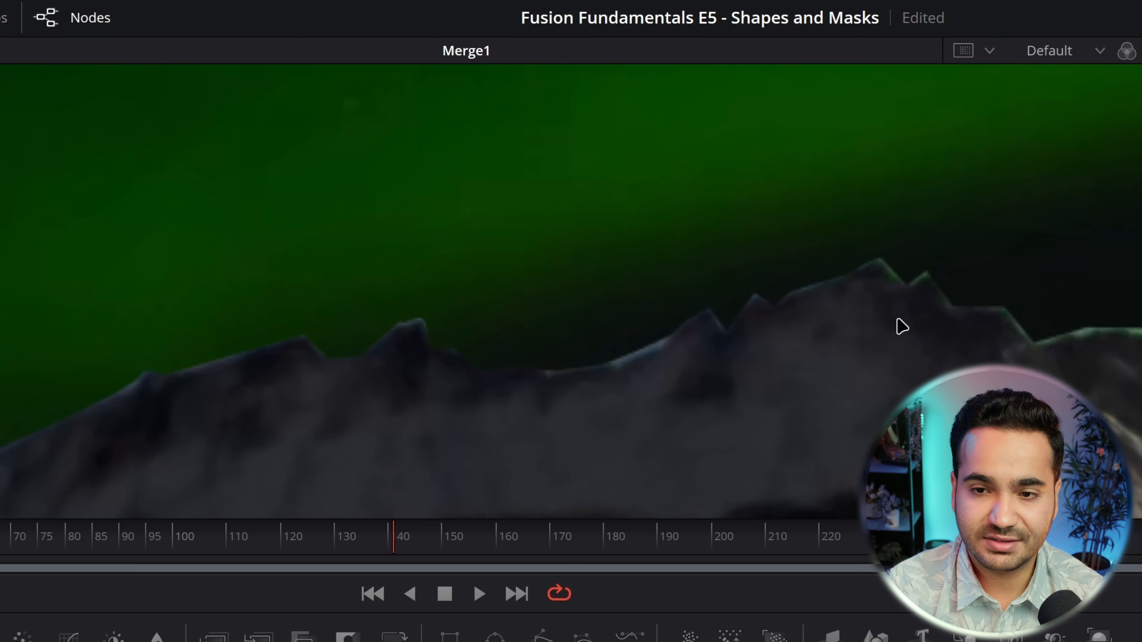
{"action": "left_click_drag", "start_coordinate": [328, 400], "coordinate": [895, 325]}
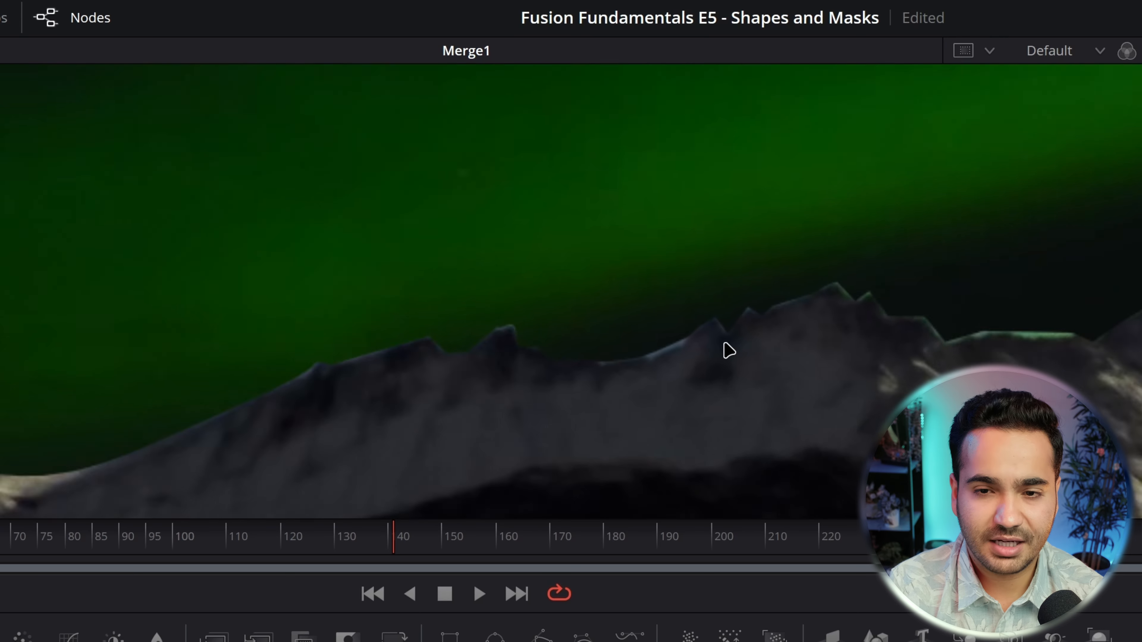
{"action": "key", "text": "ctrl+f"}
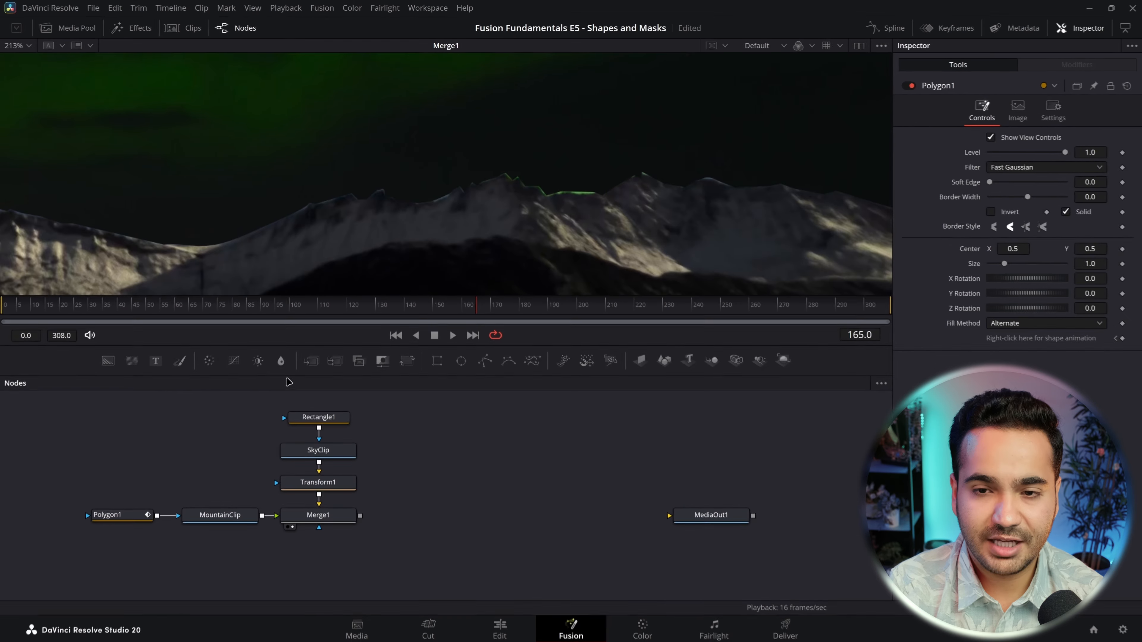
Step: Hide Polygon1's on-screen controls, then soften and lower the mask with Soft Edge 0.0032 and Center Y 0.496
{"action": "left_click", "coordinate": [108, 514]}
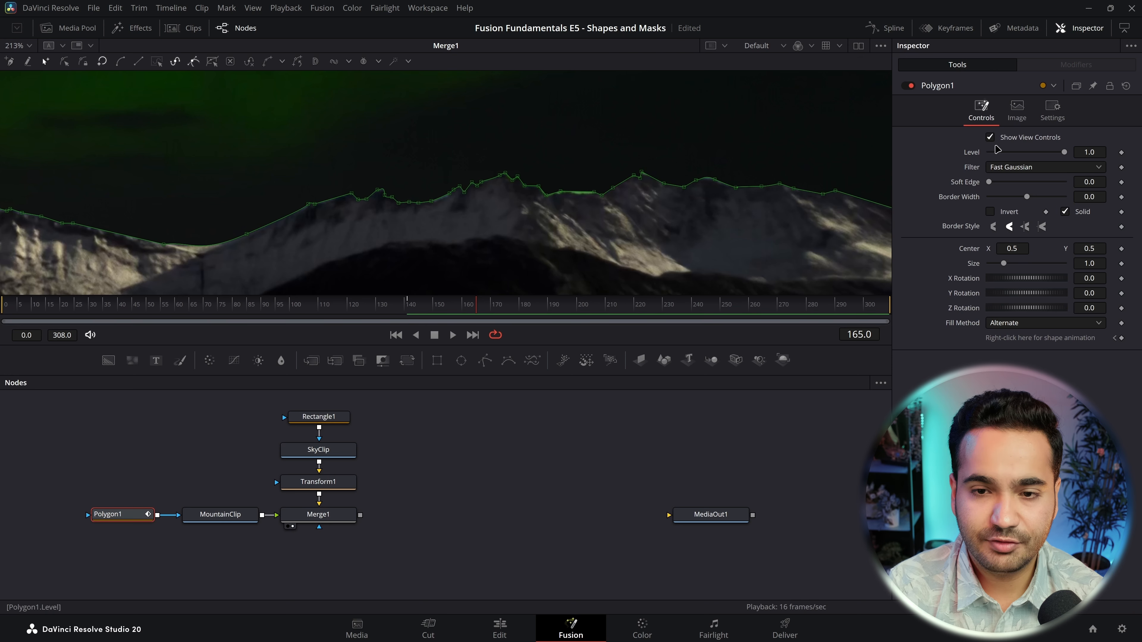
{"action": "left_click", "coordinate": [990, 137]}
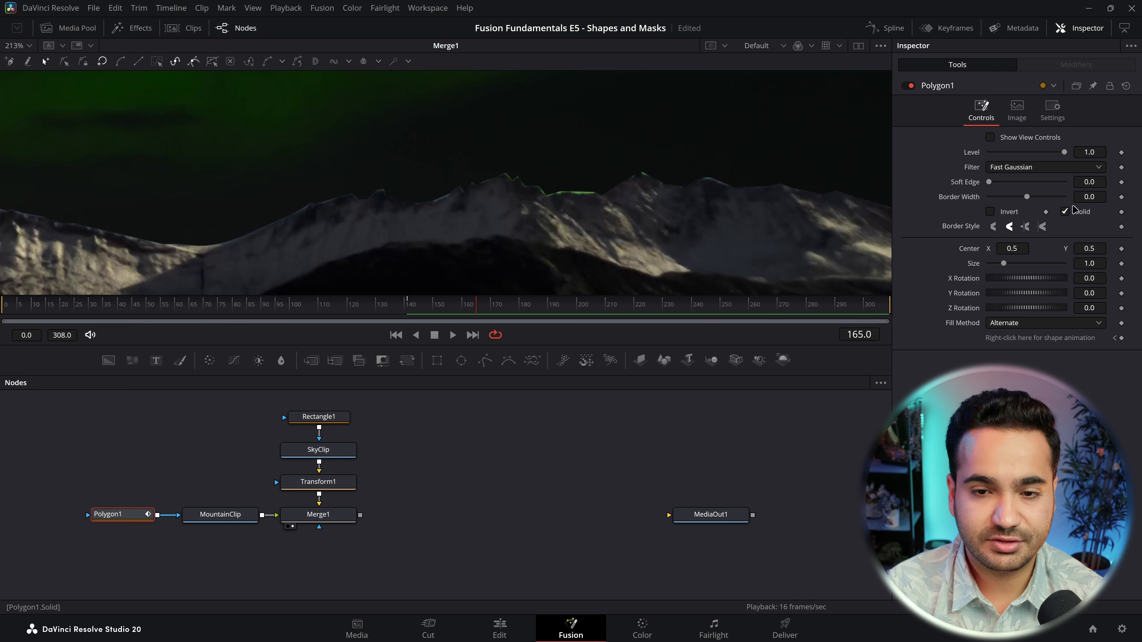
{"action": "left_click_drag", "start_coordinate": [1079, 183], "coordinate": [1081, 183]}
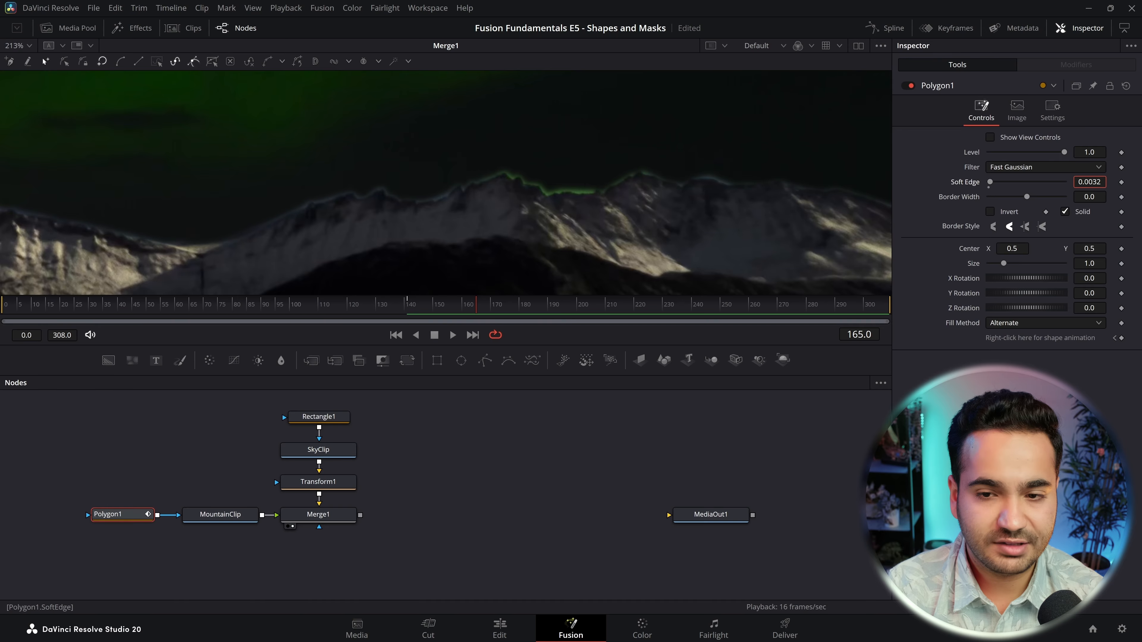
{"action": "left_click_drag", "start_coordinate": [1079, 246], "coordinate": [1077, 245]}
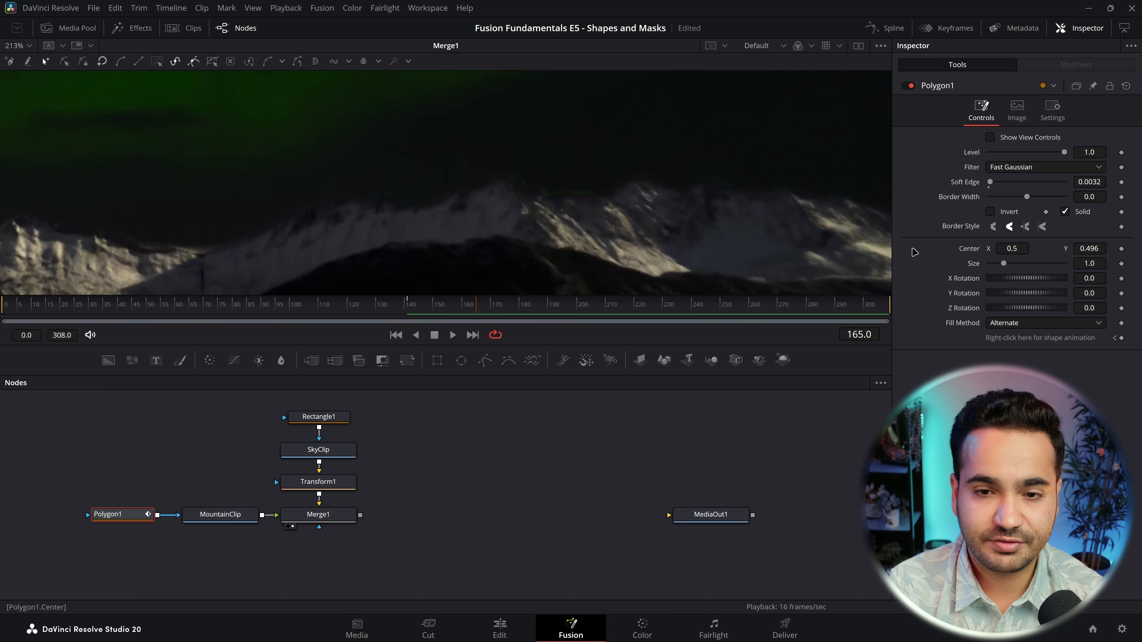
Step: Examine the softened mask edge along the mountain ridge up close and in the full merged frame
{"action": "scroll", "coordinate": [641, 222], "scroll_direction": "down", "scroll_amount": 8}
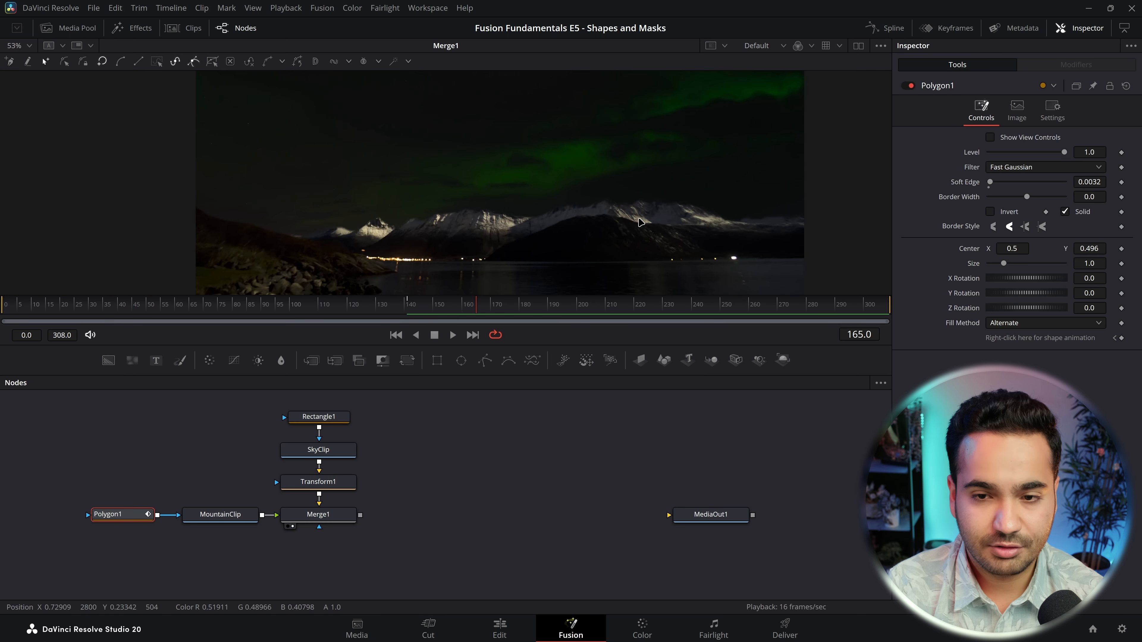
{"action": "scroll", "coordinate": [486, 222], "scroll_direction": "down", "scroll_amount": 3}
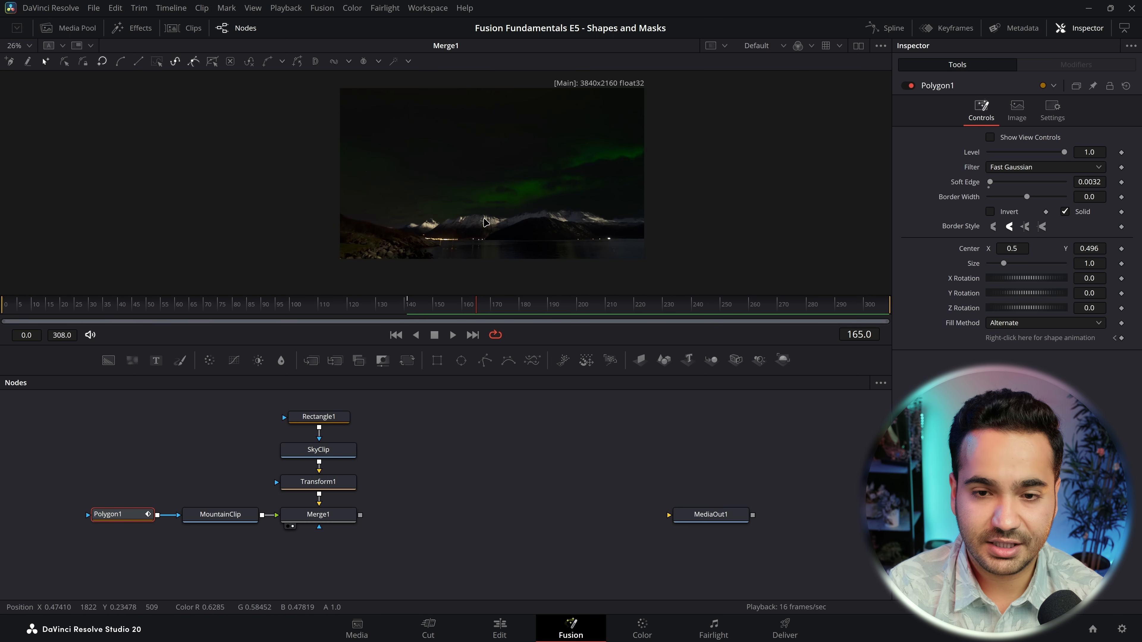
{"action": "key", "text": "ctrl+f"}
{"action": "left_click_drag", "start_coordinate": [1086, 249], "coordinate": [1083, 248]}
{"action": "scroll", "coordinate": [500, 235], "scroll_direction": "up", "scroll_amount": 6}
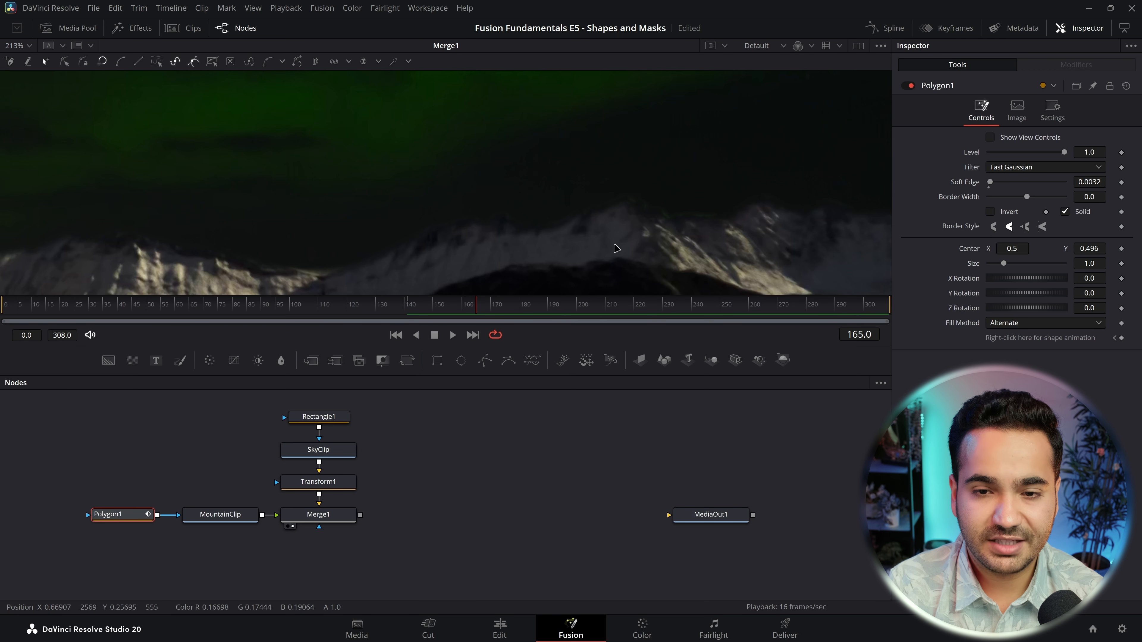
{"action": "left_click_drag", "start_coordinate": [682, 217], "coordinate": [650, 215]}
{"action": "scroll", "coordinate": [650, 215], "scroll_direction": "down", "scroll_amount": 5}
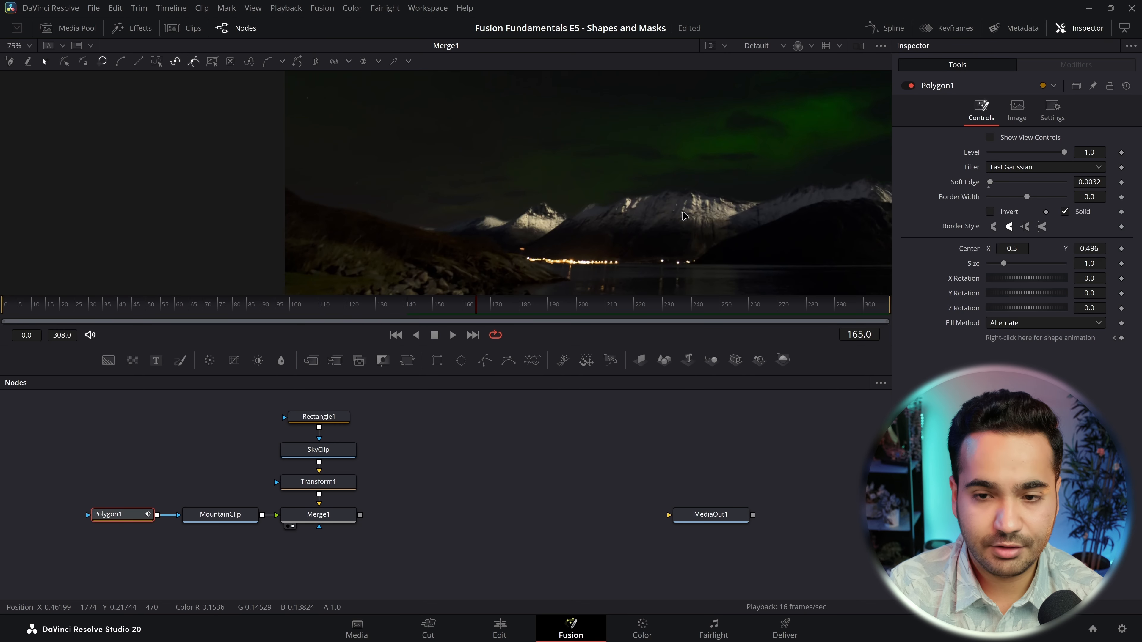
{"action": "key", "text": "ctrl+f"}
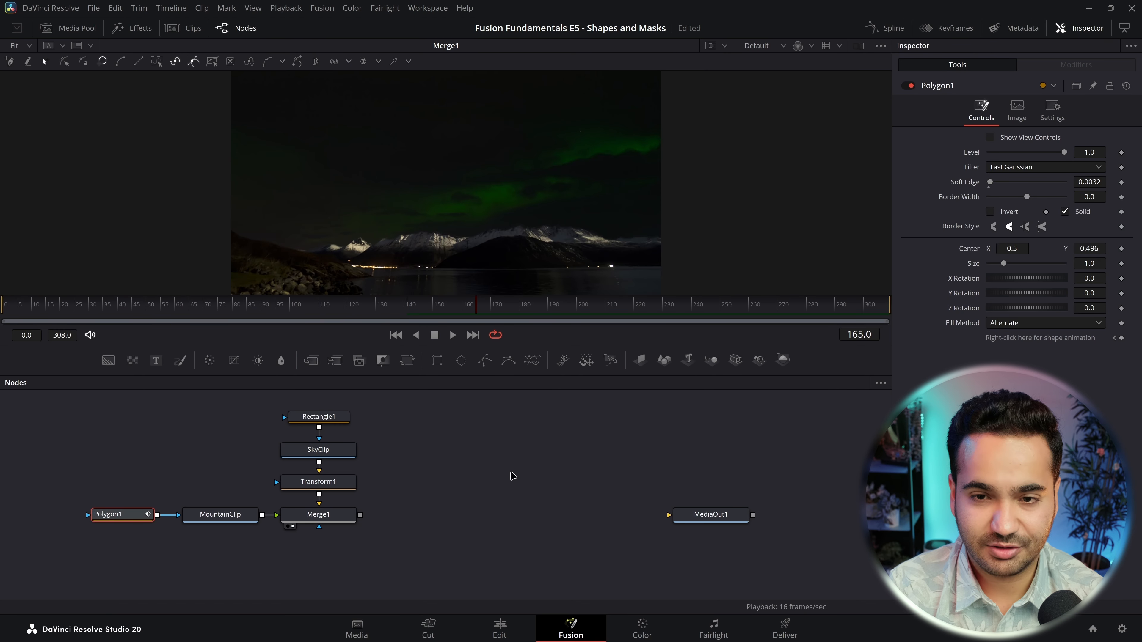
{"action": "left_click", "coordinate": [514, 476]}
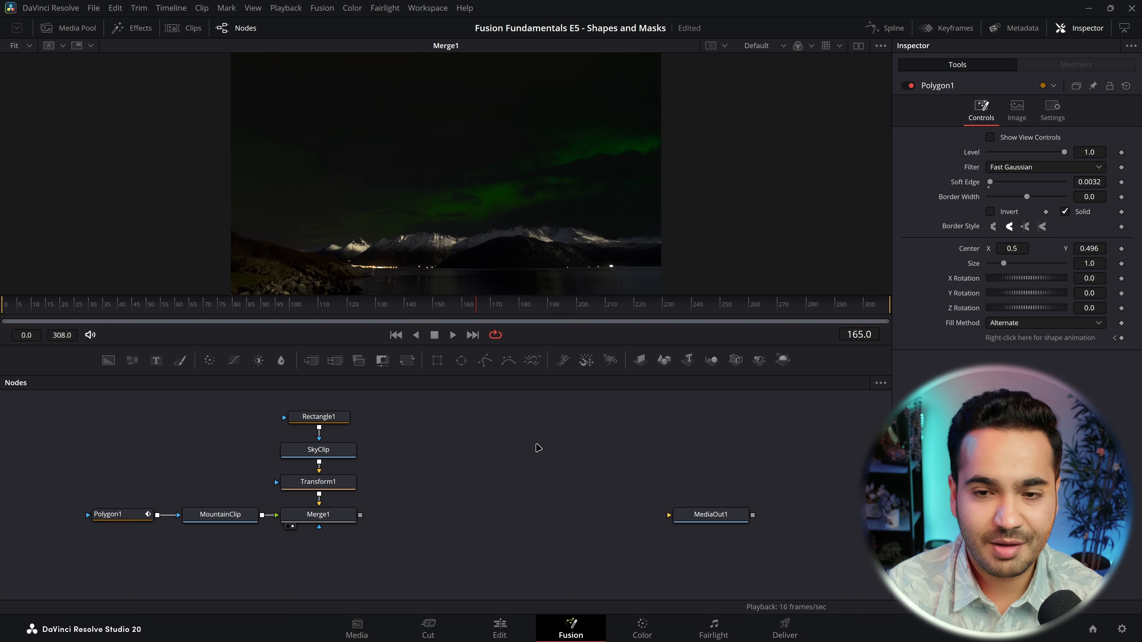
{"action": "scroll", "coordinate": [538, 448], "scroll_direction": "up", "scroll_amount": 2}
{"action": "scroll", "coordinate": [538, 448], "scroll_direction": "down", "scroll_amount": 2}
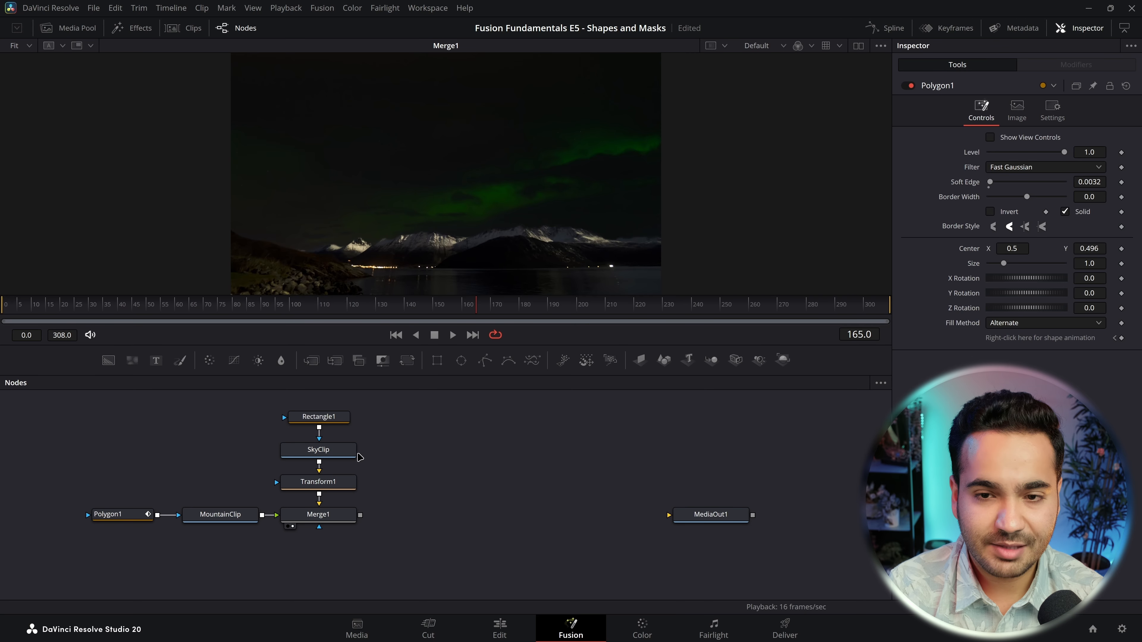
Step: Paste an instance of SkyClip beside the original and delete it
{"action": "left_click", "coordinate": [350, 453]}
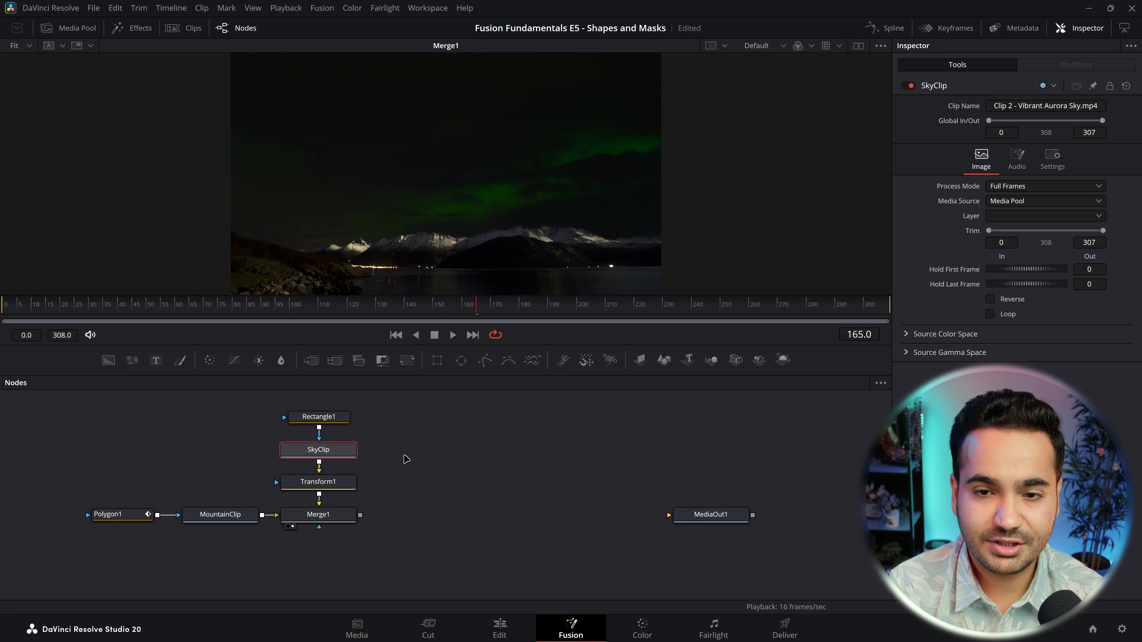
{"action": "key", "text": "ctrl+shift+v"}
{"action": "left_click_drag", "start_coordinate": [383, 452], "coordinate": [473, 455]}
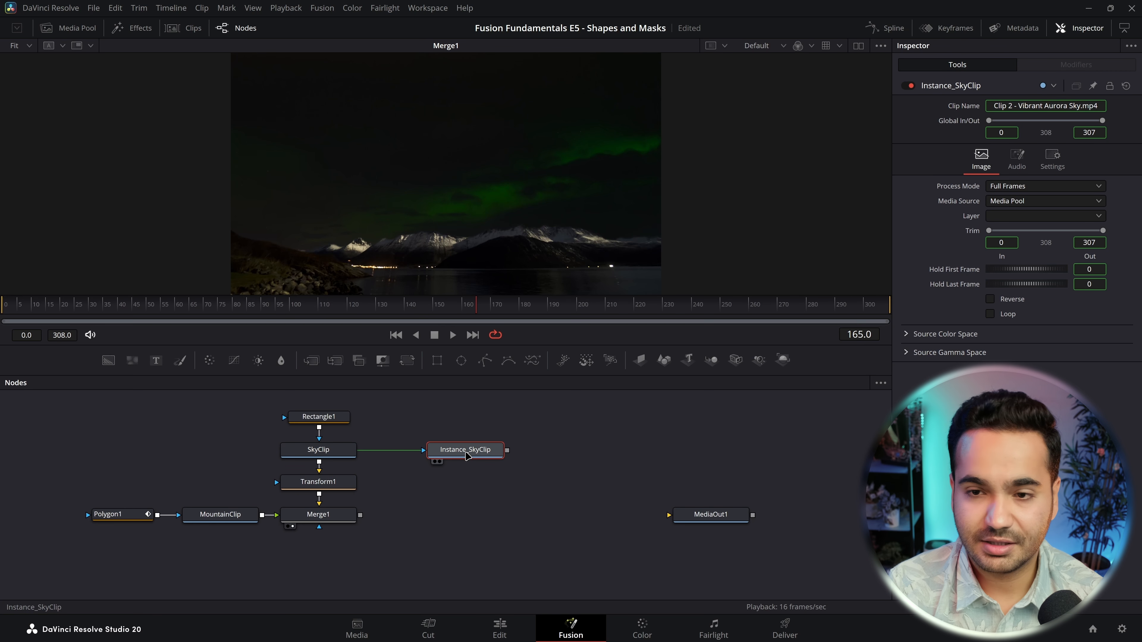
{"action": "key", "text": "Delete"}
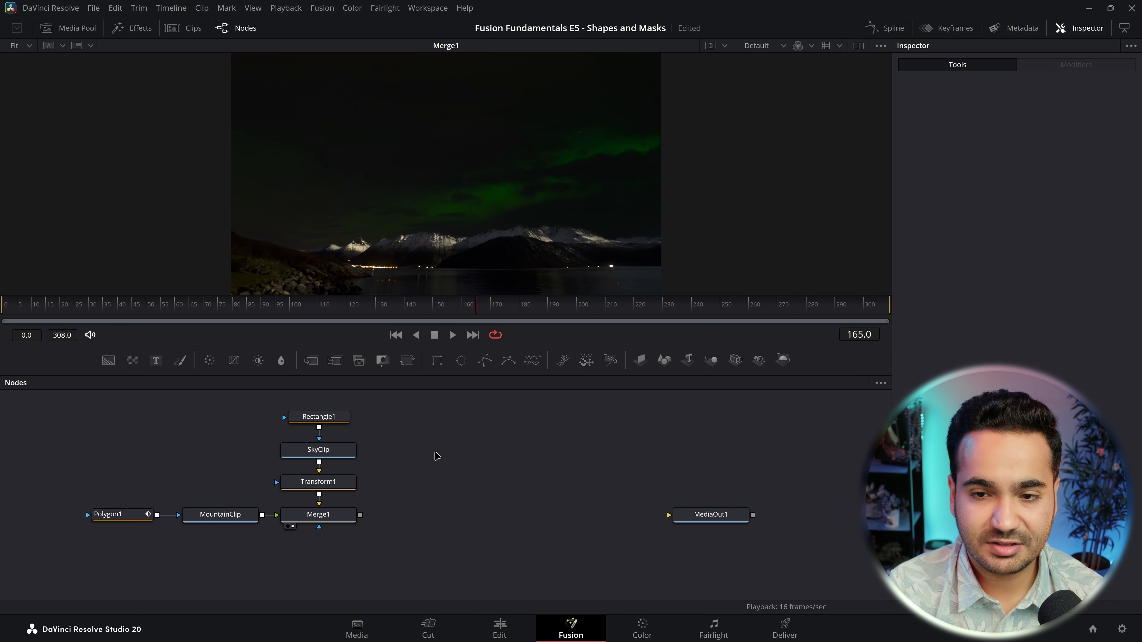
Step: Paste independent copies of SkyClip and Rectangle1 beside the originals, and connect the rectangle copy as the clip copy's mask
{"action": "key", "text": "ctrl+v"}
{"action": "left_click_drag", "start_coordinate": [428, 455], "coordinate": [467, 452]}
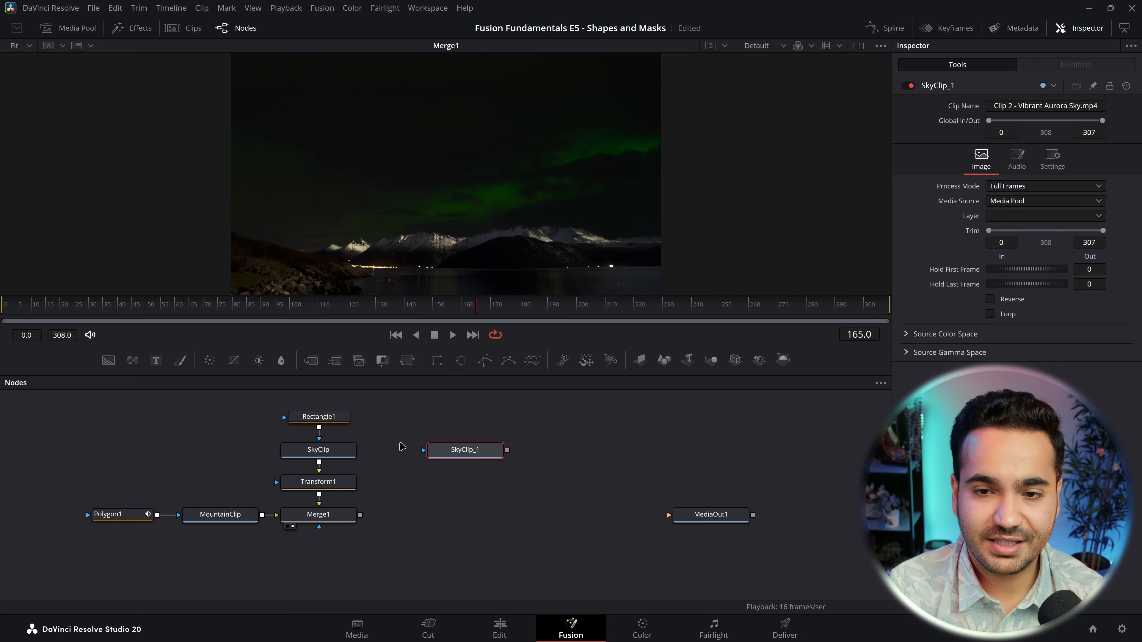
{"action": "left_click", "coordinate": [345, 417]}
{"action": "key", "text": "ctrl+c"}
{"action": "key", "text": "ctrl+v"}
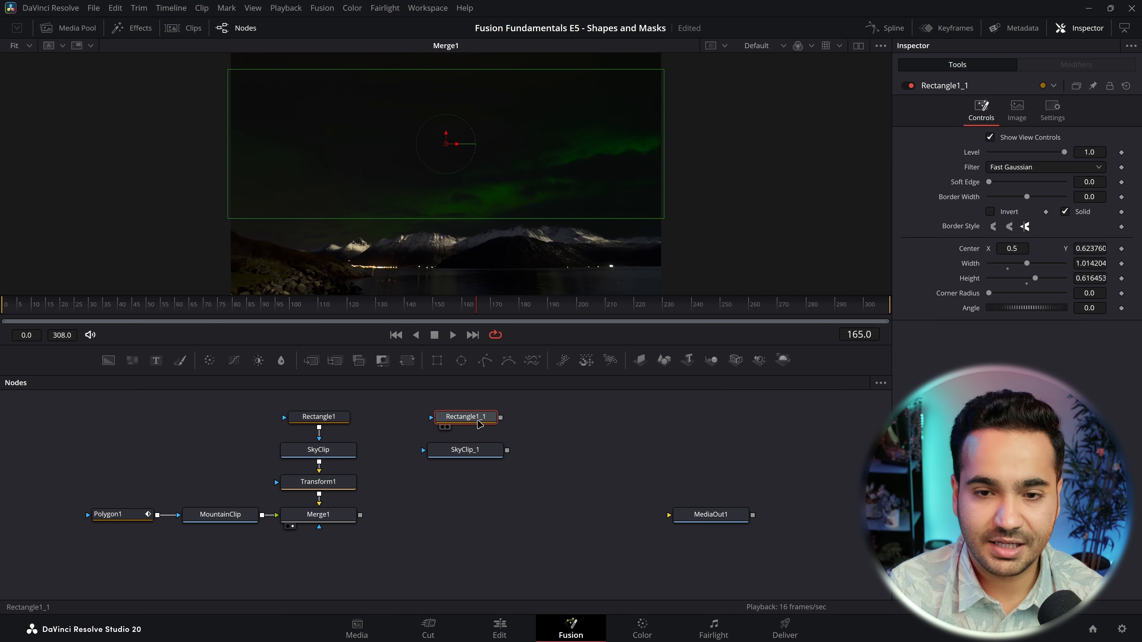
{"action": "left_click_drag", "start_coordinate": [488, 418], "coordinate": [476, 450]}
{"action": "left_click", "coordinate": [534, 446]}
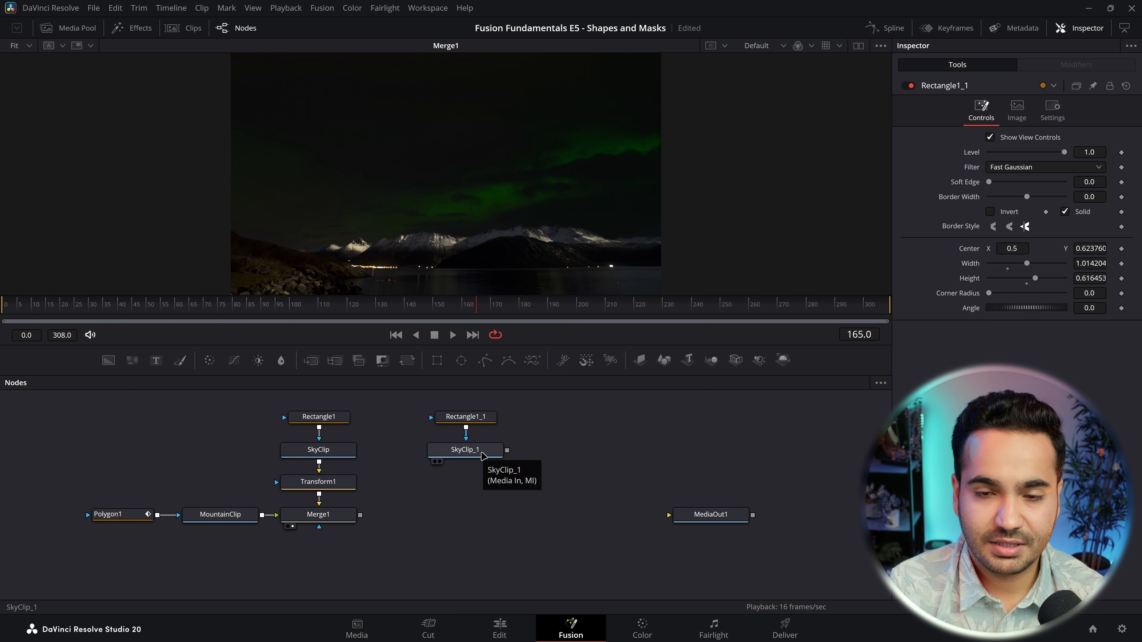
Step: Connect Merge1 to MediaOut1 for viewing, and add a DVE node below the duplicated sky clip
{"action": "left_click_drag", "start_coordinate": [360, 514], "coordinate": [675, 266]}
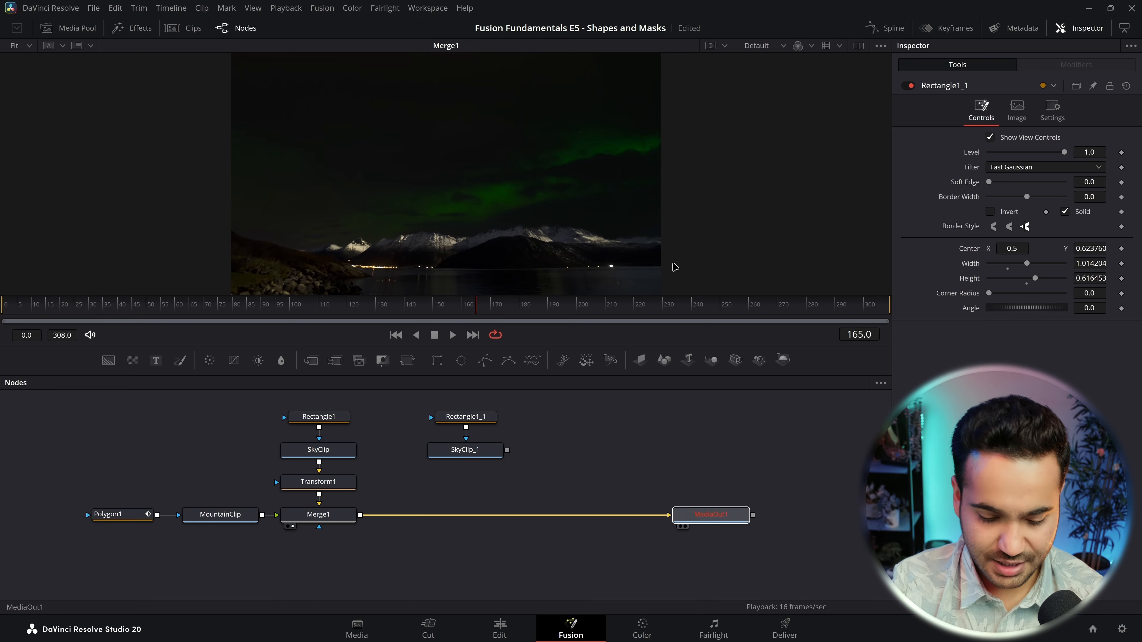
{"action": "left_click", "coordinate": [482, 457]}
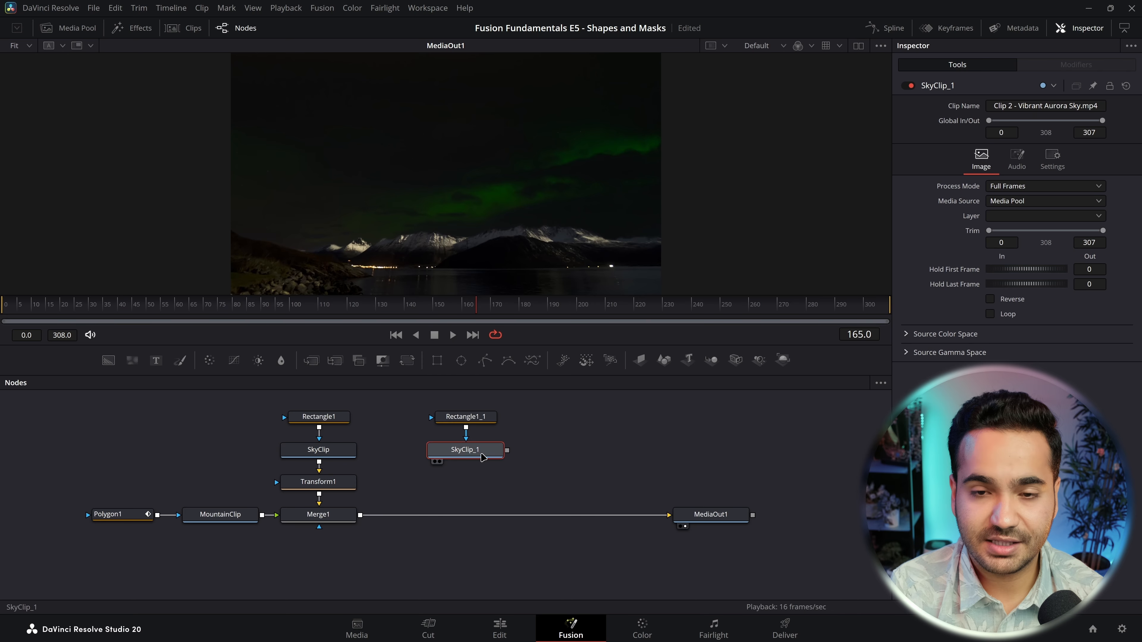
{"action": "key", "text": "shift+space"}
{"action": "type", "text": "dve"}
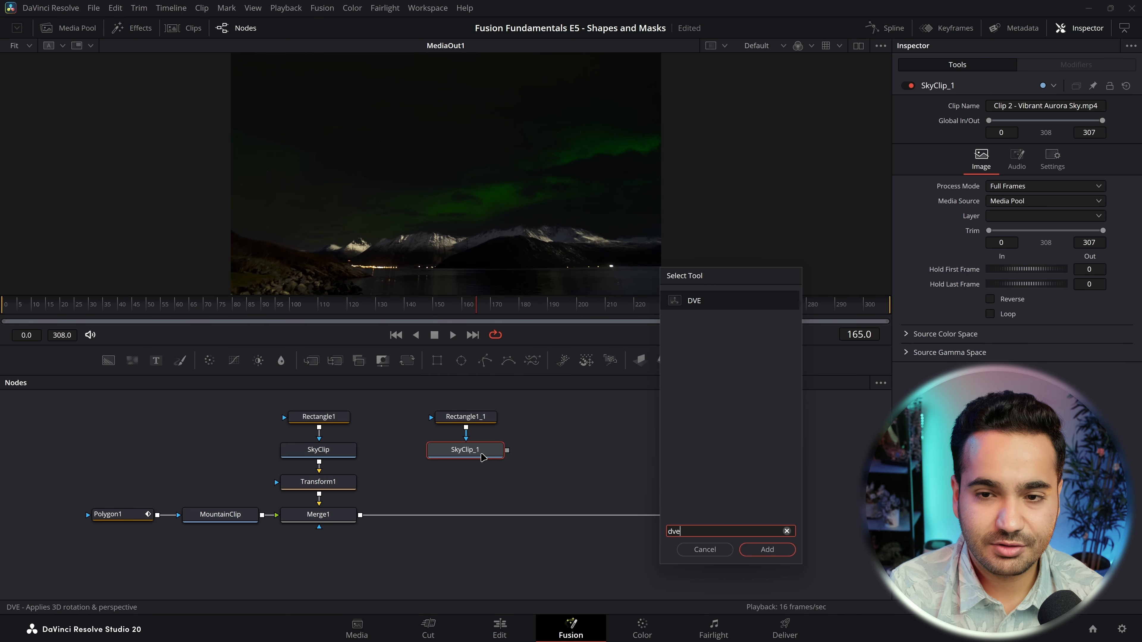
{"action": "key", "text": "Return"}
{"action": "left_click_drag", "start_coordinate": [576, 453], "coordinate": [479, 486]}
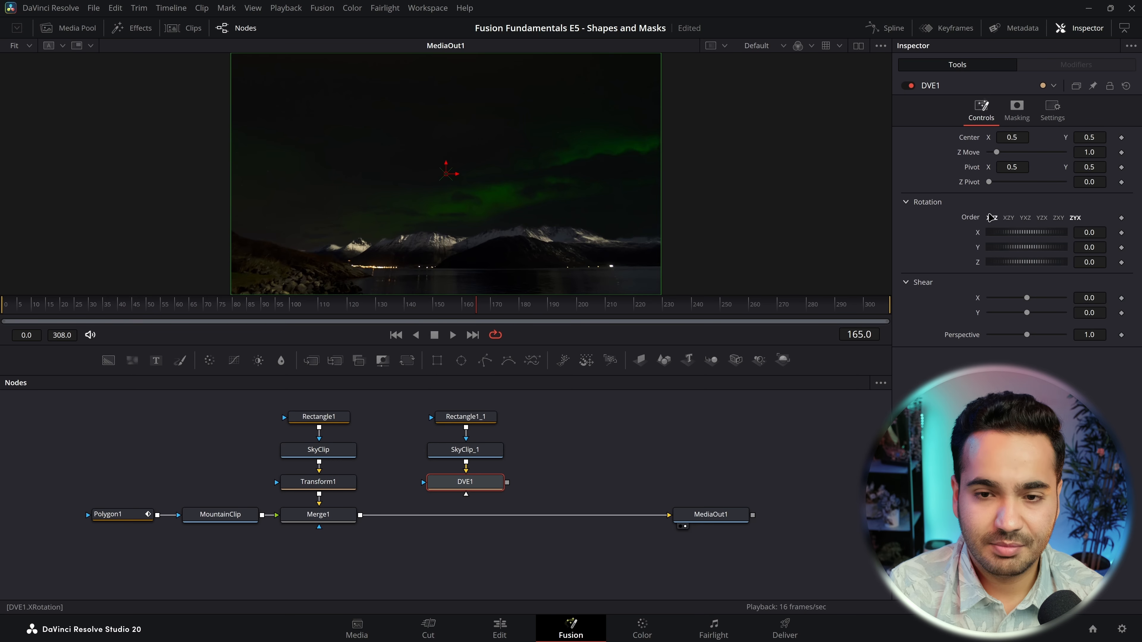
Step: Try out DVE1's X, Y and Z rotation in the viewer, and reset the node to its defaults
{"action": "left_click_drag", "start_coordinate": [1014, 239], "coordinate": [985, 269]}
{"action": "key", "text": "1"}
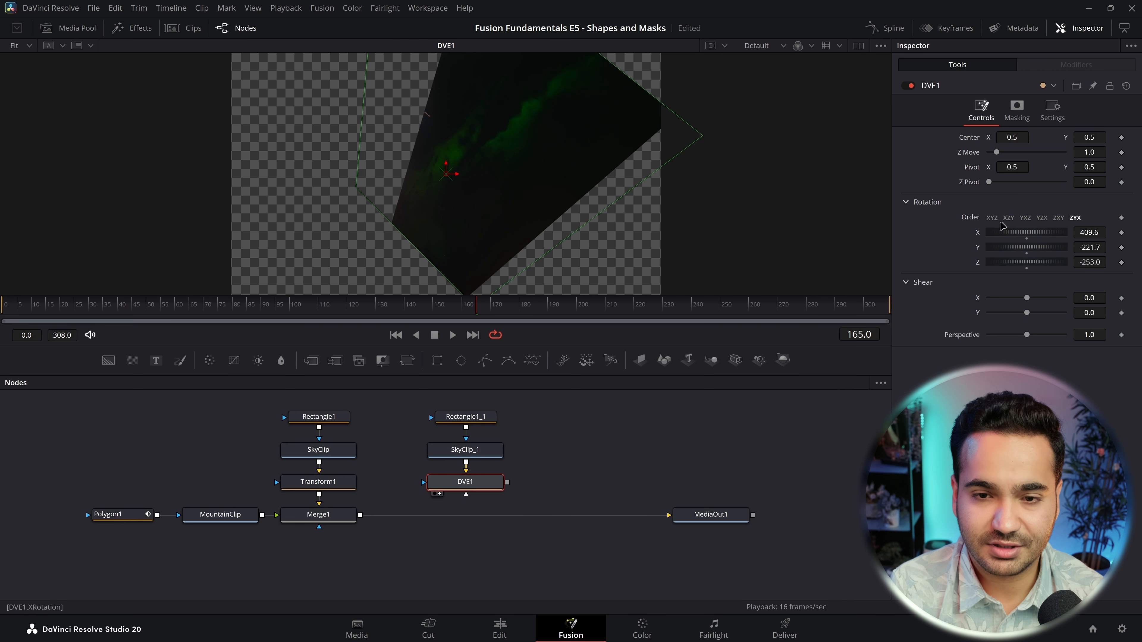
{"action": "mouse_move", "coordinate": [1009, 167]}
{"action": "left_mouse_down"}
{"action": "mouse_move", "coordinate": [1034, 167]}
{"action": "mouse_move", "coordinate": [1008, 168]}
{"action": "left_mouse_up"}
{"action": "left_click", "coordinate": [1126, 86]}
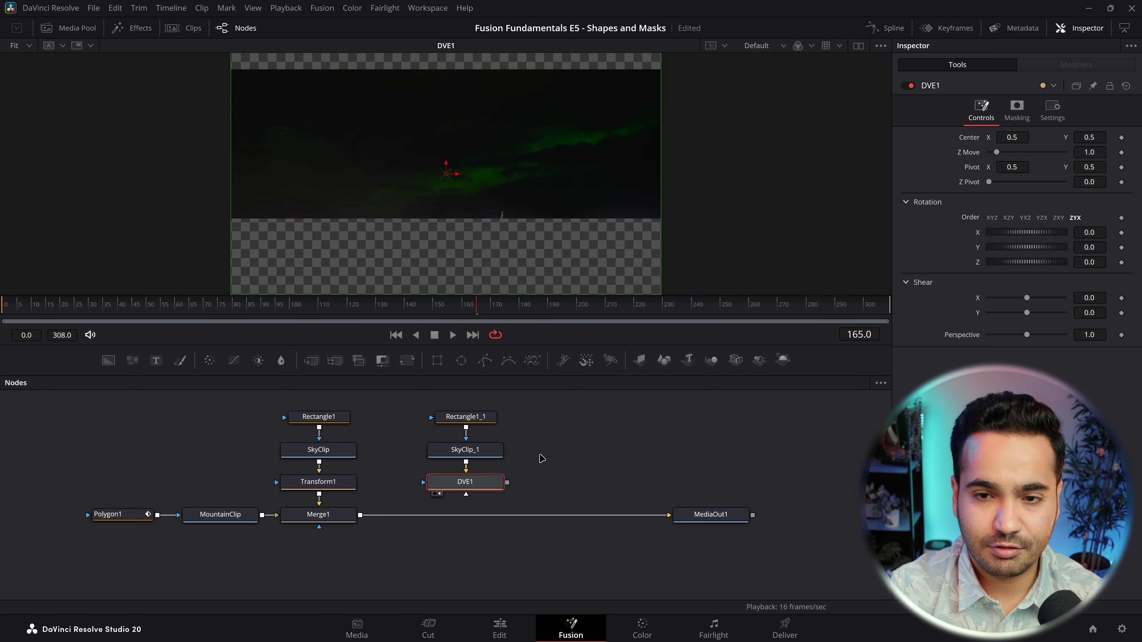
Step: Merge DVE1 over Merge1's output with a new Merge node feeding MediaOut1, and view MediaOut1
{"action": "left_click_drag", "start_coordinate": [507, 482], "coordinate": [360, 516]}
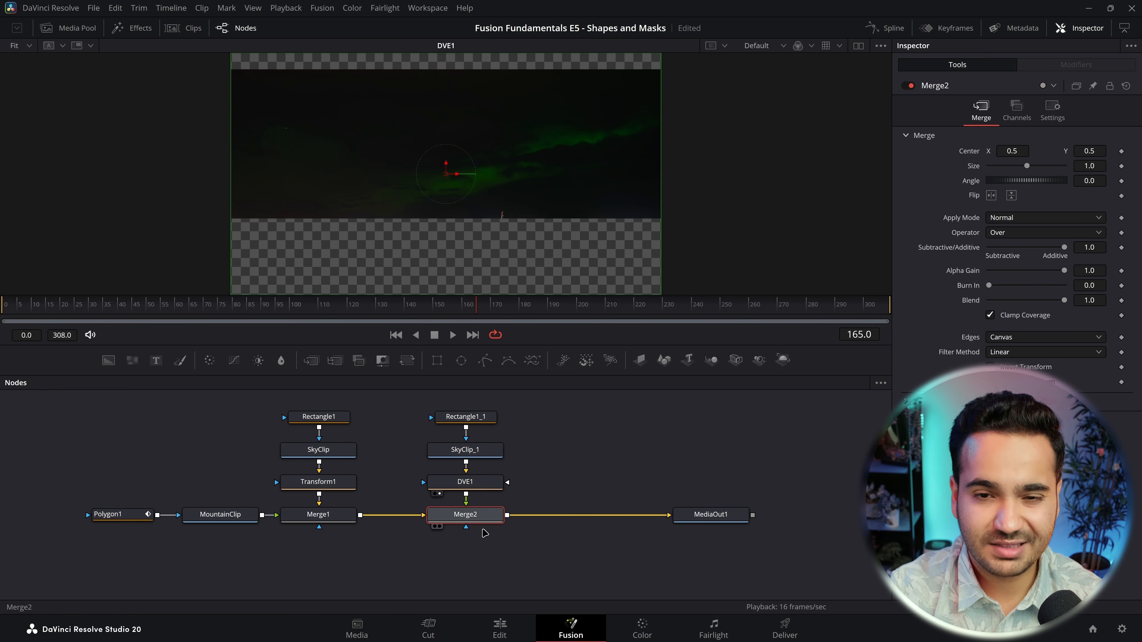
{"action": "key", "text": "1"}
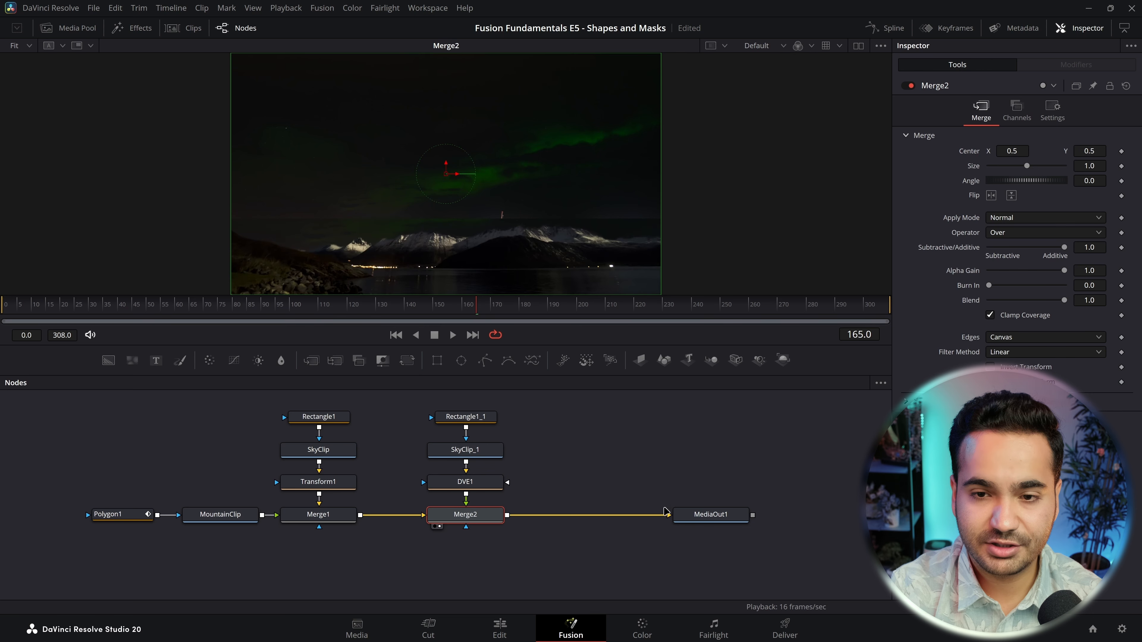
{"action": "left_click", "coordinate": [696, 517]}
{"action": "key", "text": "1"}
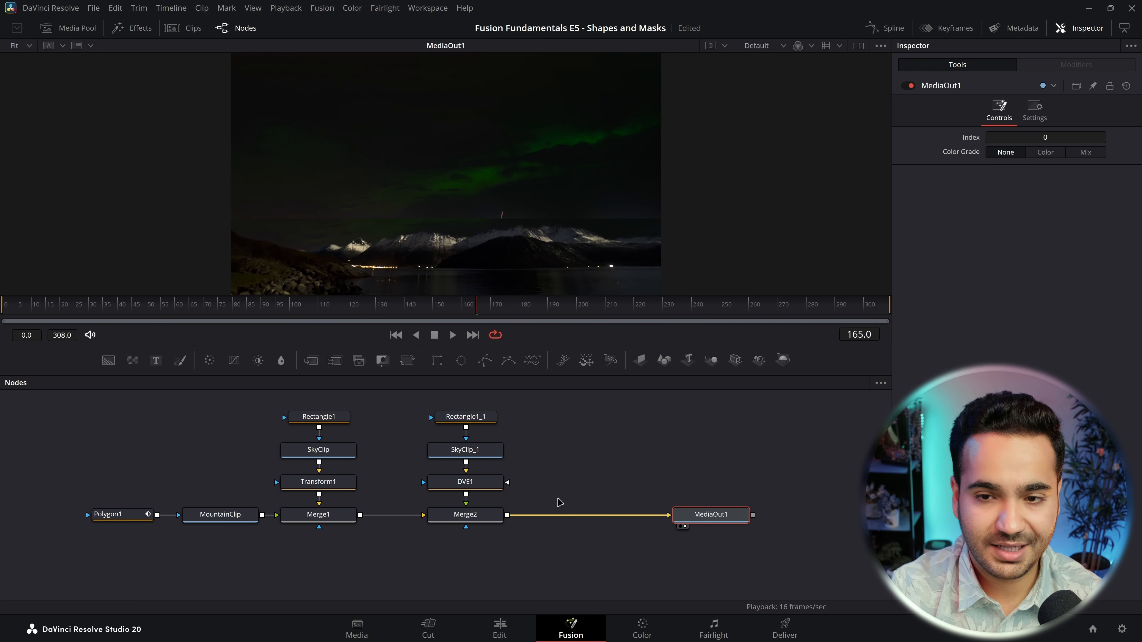
Step: Tilt the duplicated sky with DVE1's X rotation at about -70.1, and enlarge the viewer area
{"action": "left_click", "coordinate": [468, 483]}
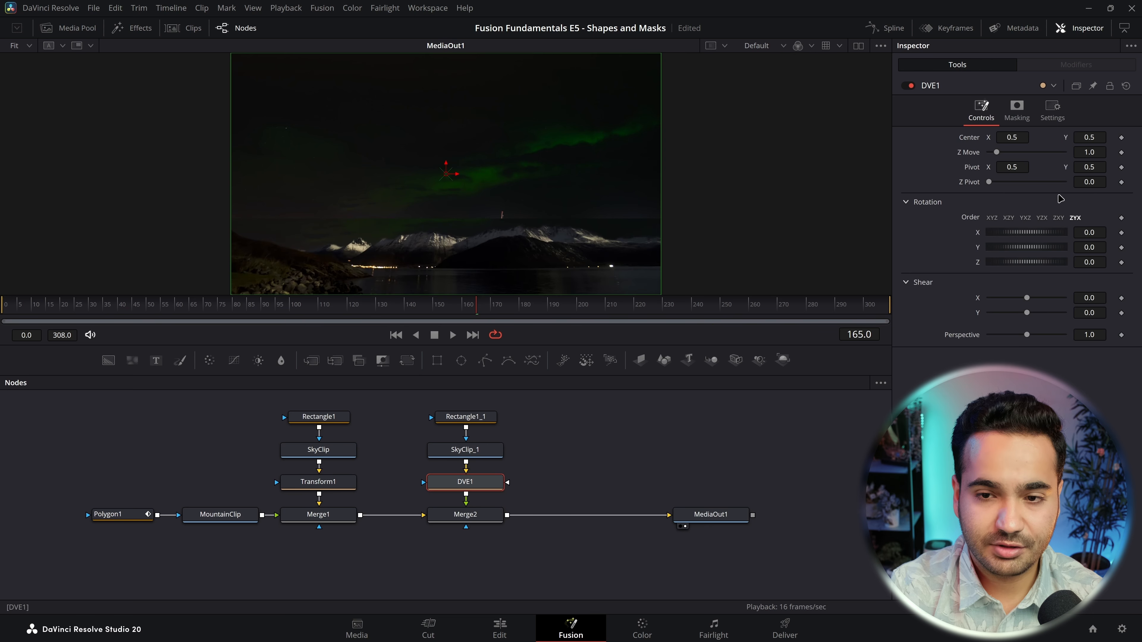
{"action": "left_click_drag", "start_coordinate": [1084, 232], "coordinate": [1048, 233]}
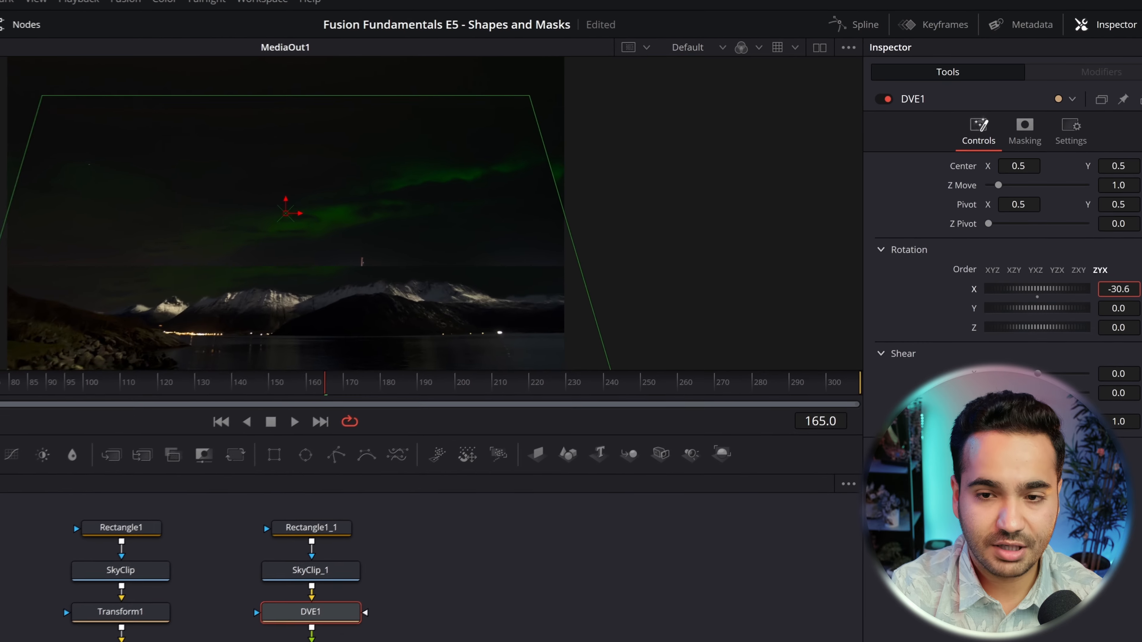
{"action": "left_click_drag", "start_coordinate": [1048, 289], "coordinate": [1007, 290]}
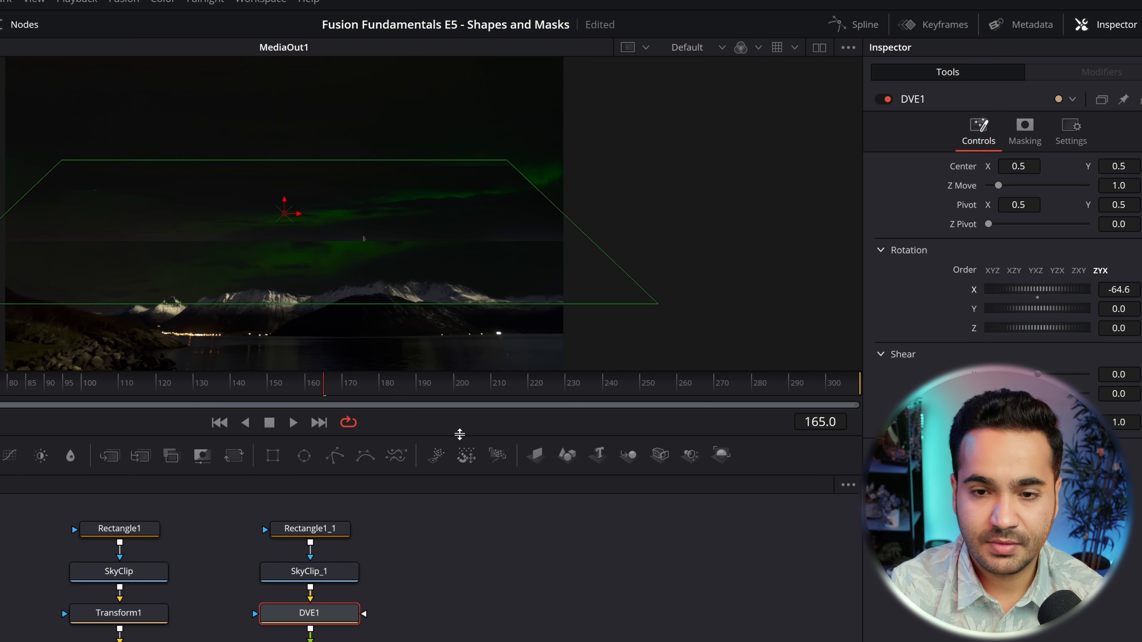
{"action": "left_click_drag", "start_coordinate": [459, 434], "coordinate": [458, 488]}
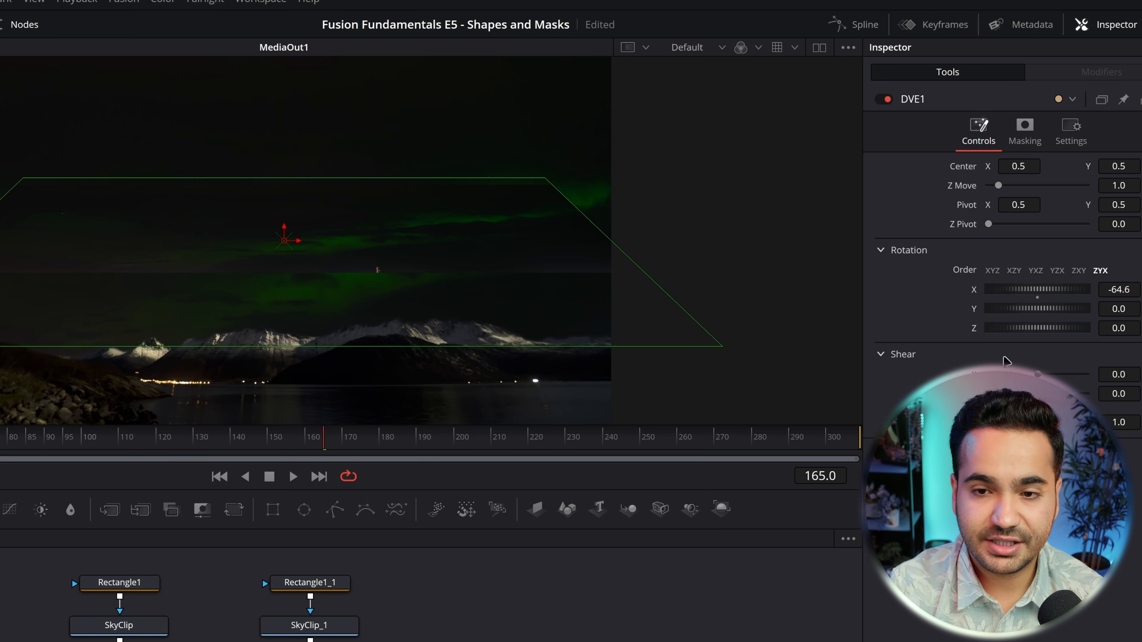
{"action": "left_click_drag", "start_coordinate": [1119, 286], "coordinate": [1107, 286]}
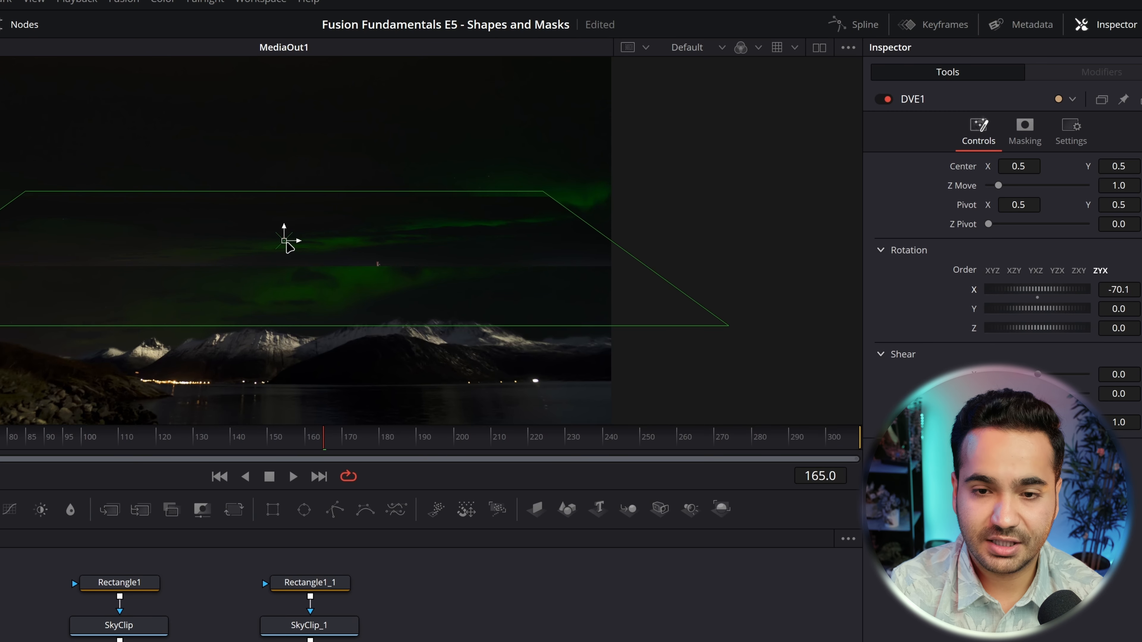
Step: Lay the tilted sky over the water with DVE1's X rotation at about -93.6 and its center at about 0.617, 0.037
{"action": "left_click_drag", "start_coordinate": [285, 243], "coordinate": [337, 395]}
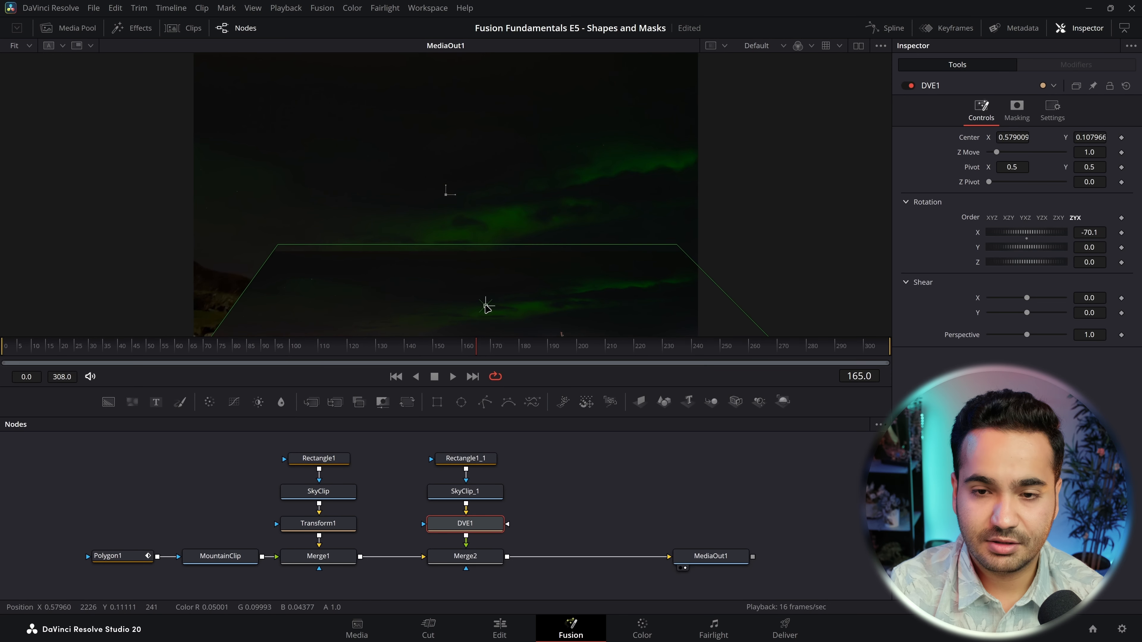
{"action": "scroll", "coordinate": [487, 313], "scroll_direction": "down", "scroll_amount": 2}
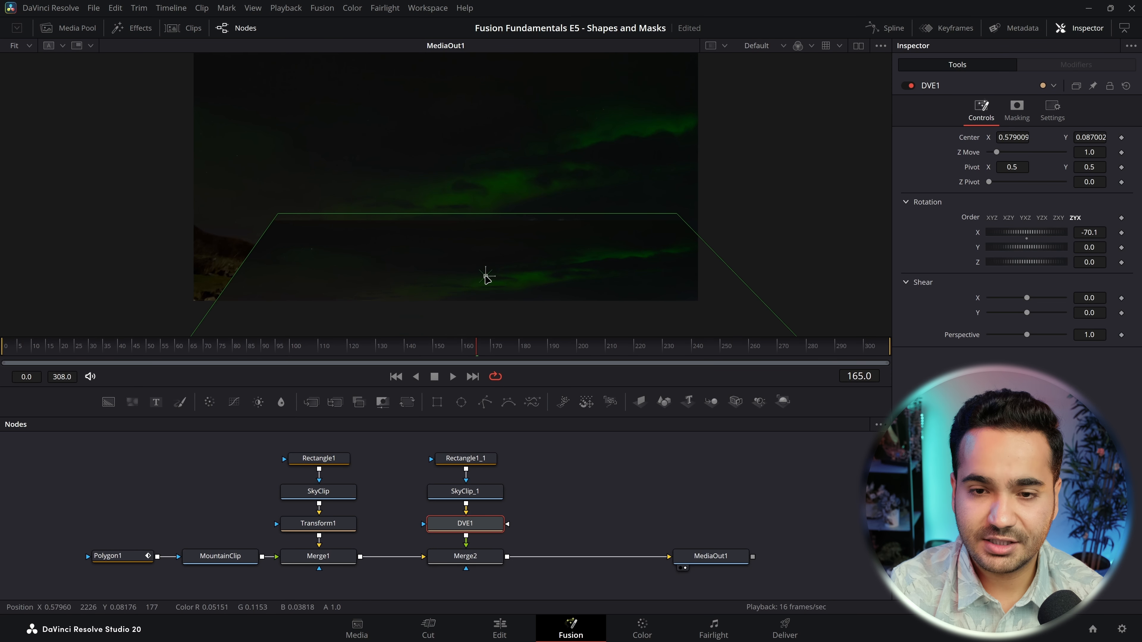
{"action": "left_click_drag", "start_coordinate": [487, 276], "coordinate": [670, 293]}
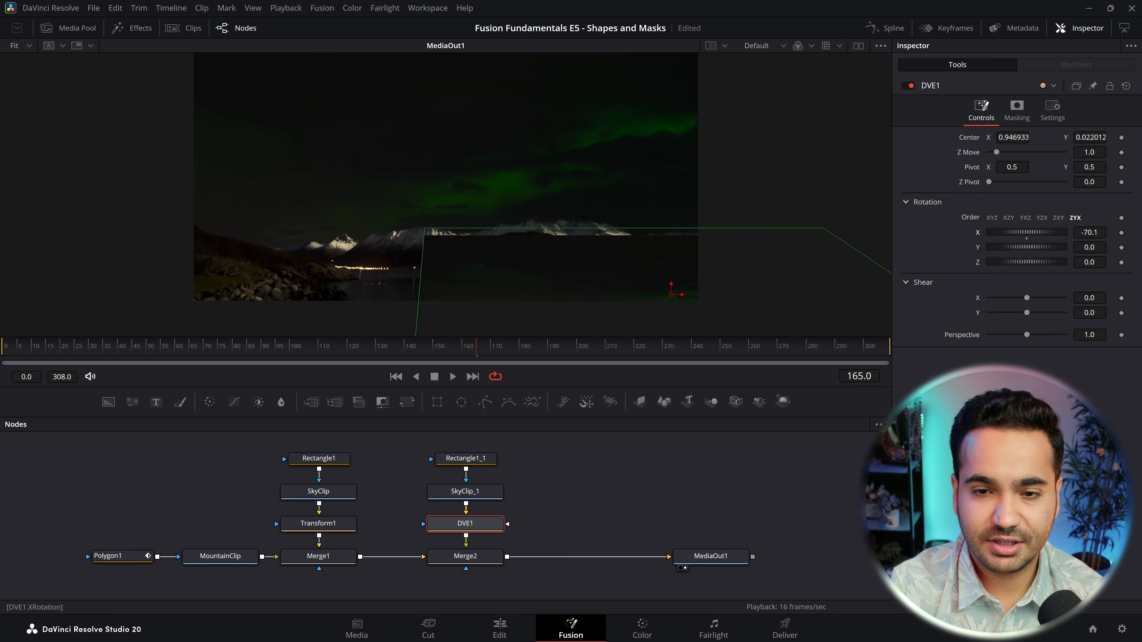
{"action": "left_click_drag", "start_coordinate": [1026, 232], "coordinate": [987, 232]}
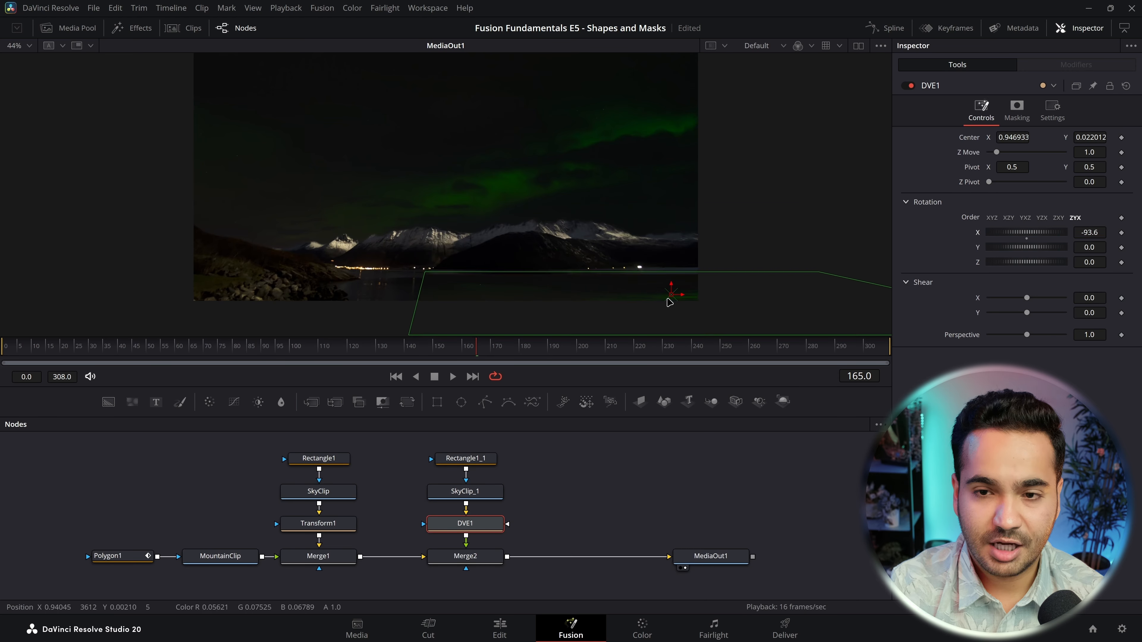
{"action": "left_click_drag", "start_coordinate": [670, 302], "coordinate": [506, 294]}
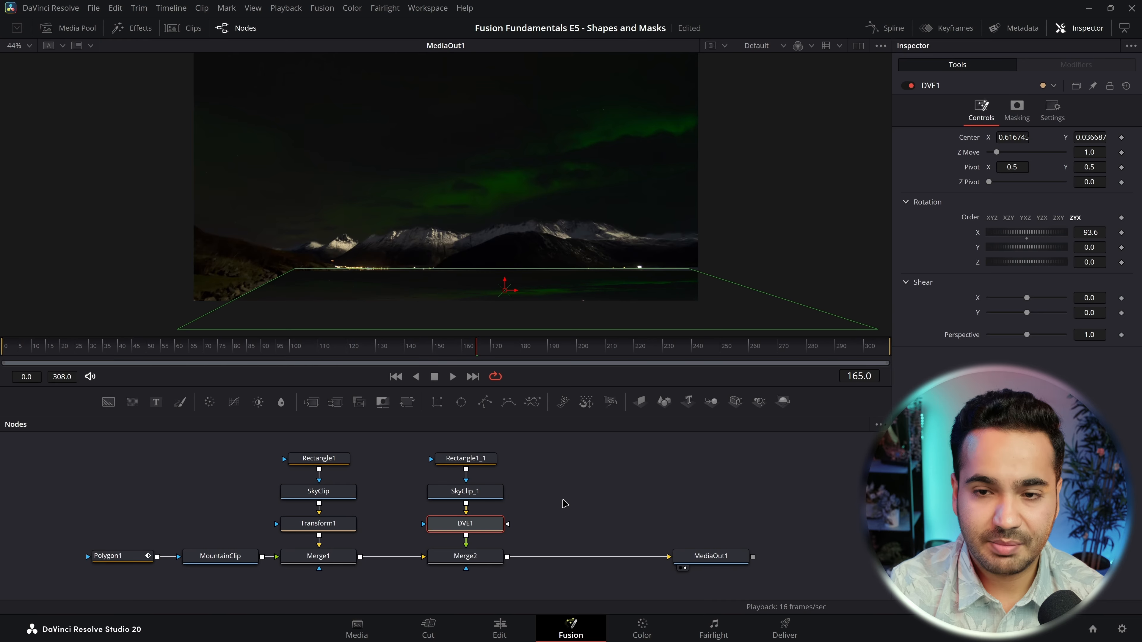
Step: Move the Rectangle1_1, SkyClip_1 and DVE1 nodes up together, and disconnect DVE1 from Merge2
{"action": "left_click_drag", "start_coordinate": [540, 532], "coordinate": [421, 451]}
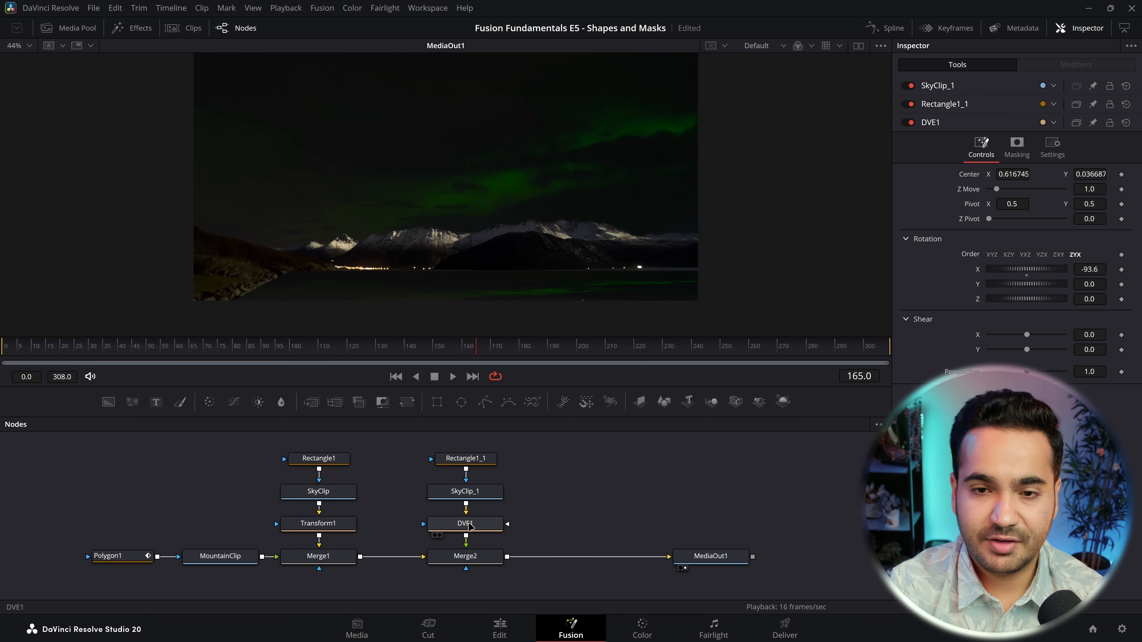
{"action": "left_click_drag", "start_coordinate": [581, 387], "coordinate": [583, 355]}
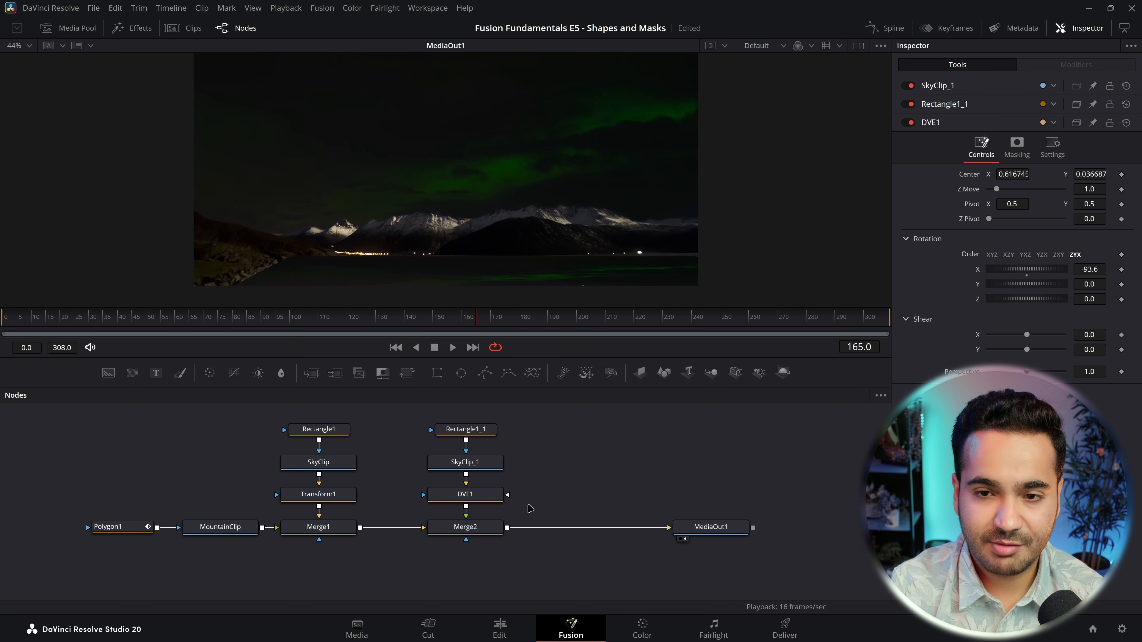
{"action": "left_click_drag", "start_coordinate": [485, 500], "coordinate": [486, 467]}
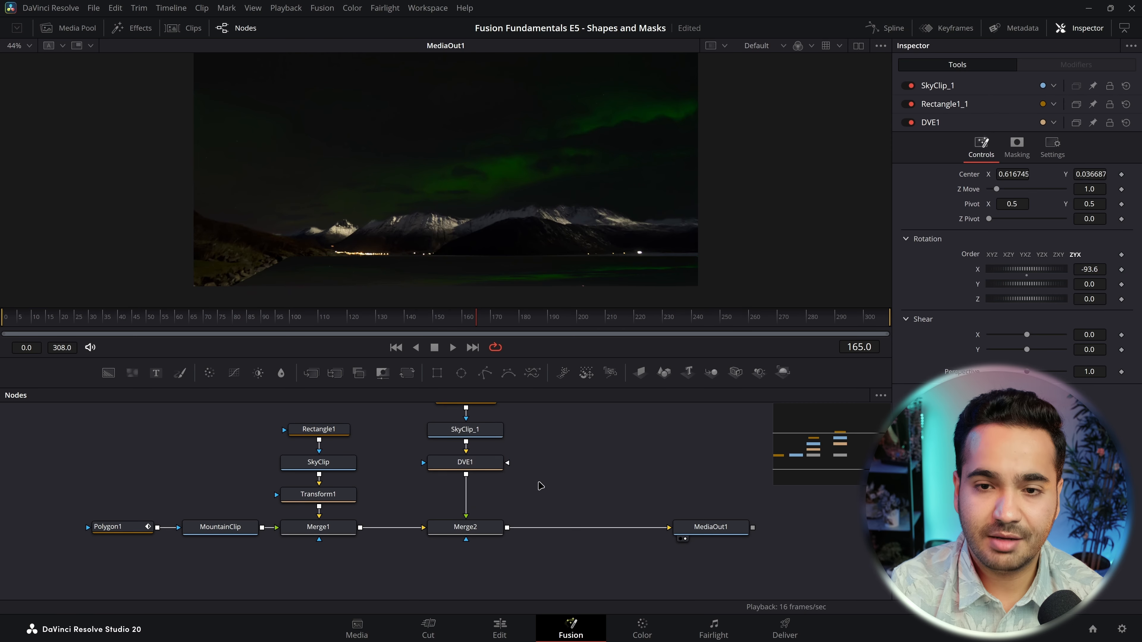
{"action": "left_click_drag", "start_coordinate": [466, 516], "coordinate": [467, 548]}
Step: Add a Polygon mask below Merge2, outline the water along the shoreline with it, and connect it to Merge2's mask input
{"action": "left_click", "coordinate": [476, 530]}
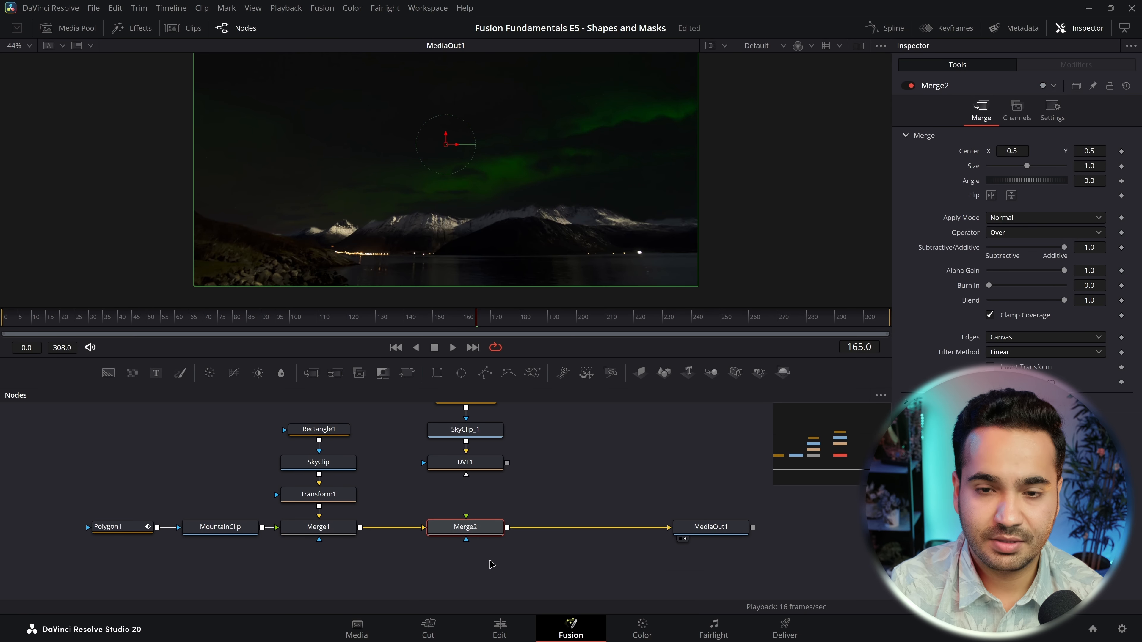
{"action": "left_click", "coordinate": [506, 410]}
{"action": "left_click_drag", "start_coordinate": [494, 375], "coordinate": [467, 559]}
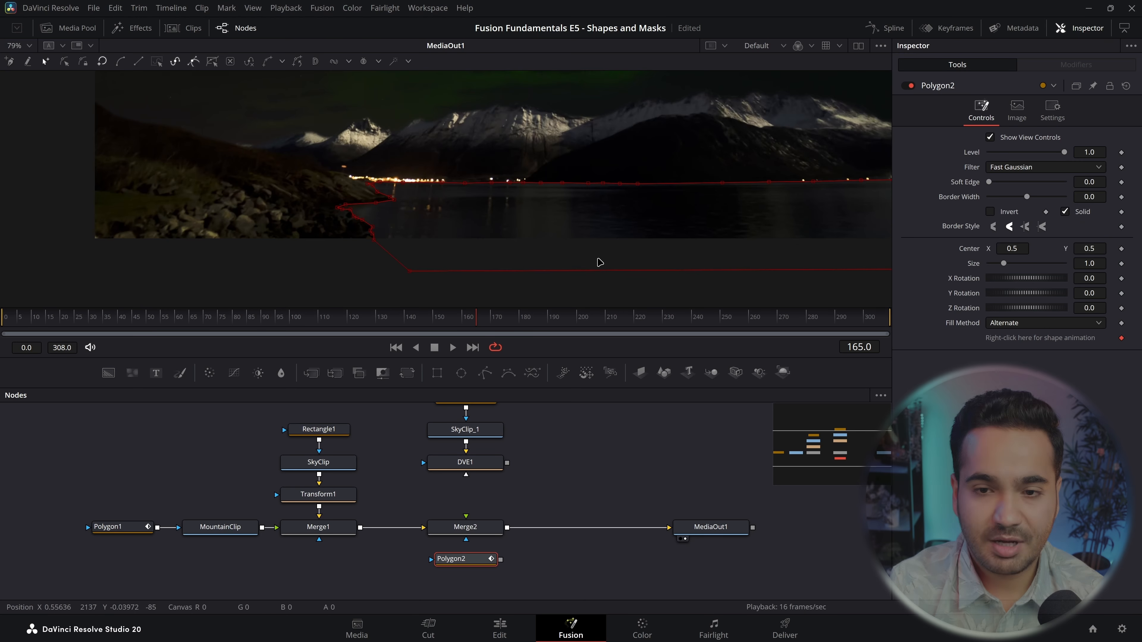
{"action": "key", "text": "ctrl+f"}
{"action": "left_click", "coordinate": [524, 507]}
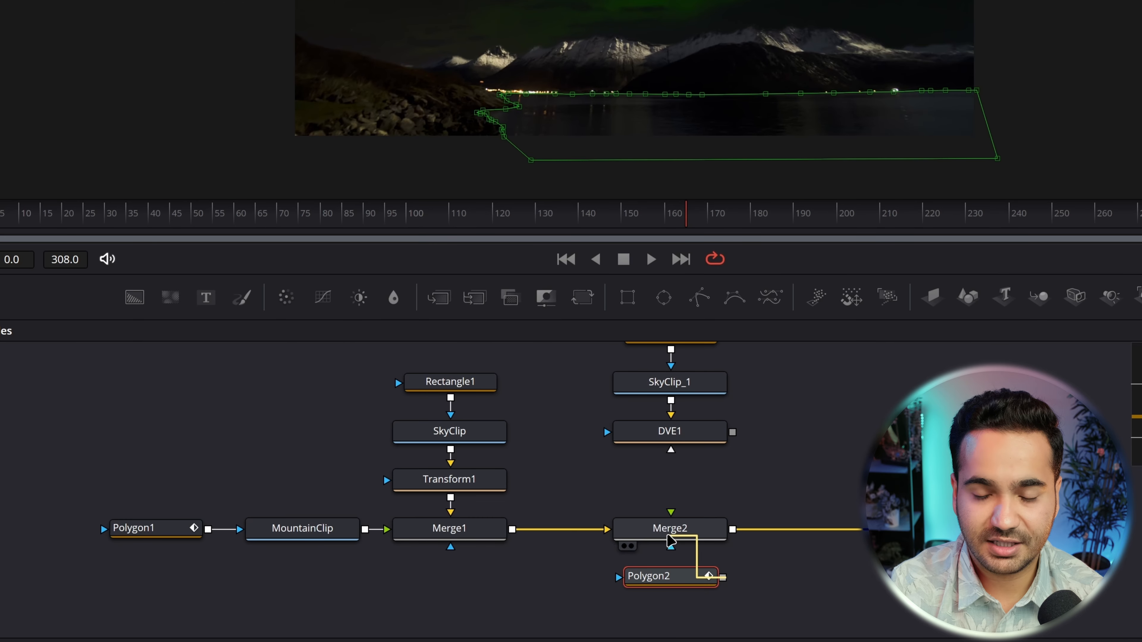
Step: Reconnect DVE1 to Merge2's foreground, and adjust its X rotation to about -88.9 and center to about 0.640, 0.030
{"action": "left_click", "coordinate": [693, 430]}
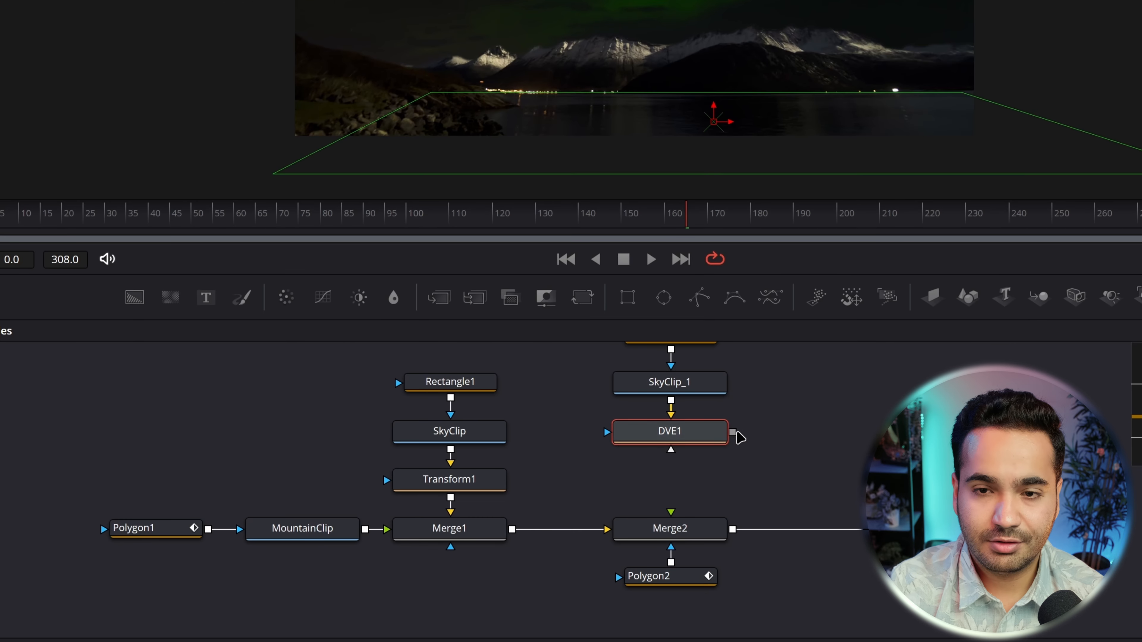
{"action": "left_click_drag", "start_coordinate": [733, 433], "coordinate": [675, 527]}
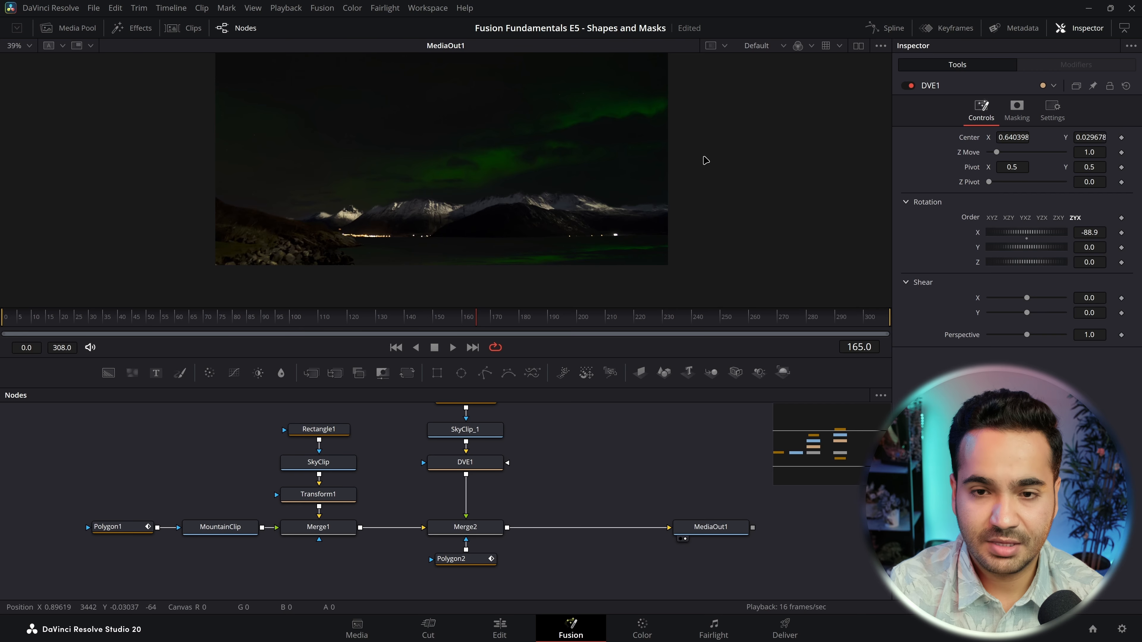
Step: Soften Polygon2's mask along the shoreline with a soft edge of about 0.007, and fit the image in the viewer
{"action": "scroll", "coordinate": [681, 257], "scroll_direction": "up", "scroll_amount": 5}
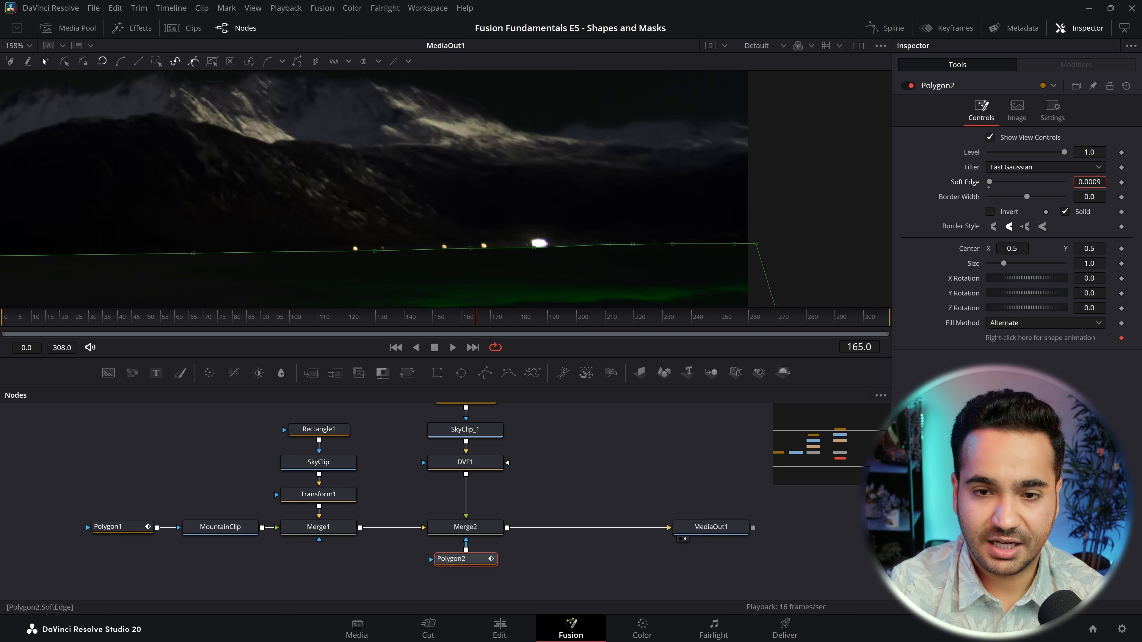
{"action": "left_click_drag", "start_coordinate": [1089, 182], "coordinate": [1097, 181]}
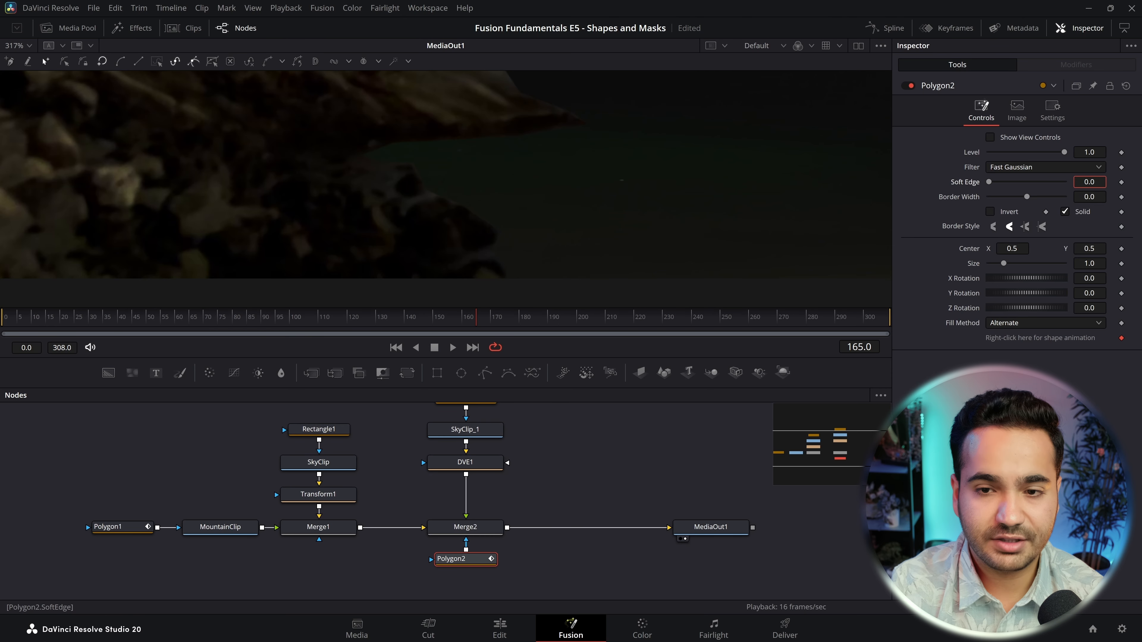
{"action": "left_click_drag", "start_coordinate": [1089, 182], "coordinate": [1093, 181]}
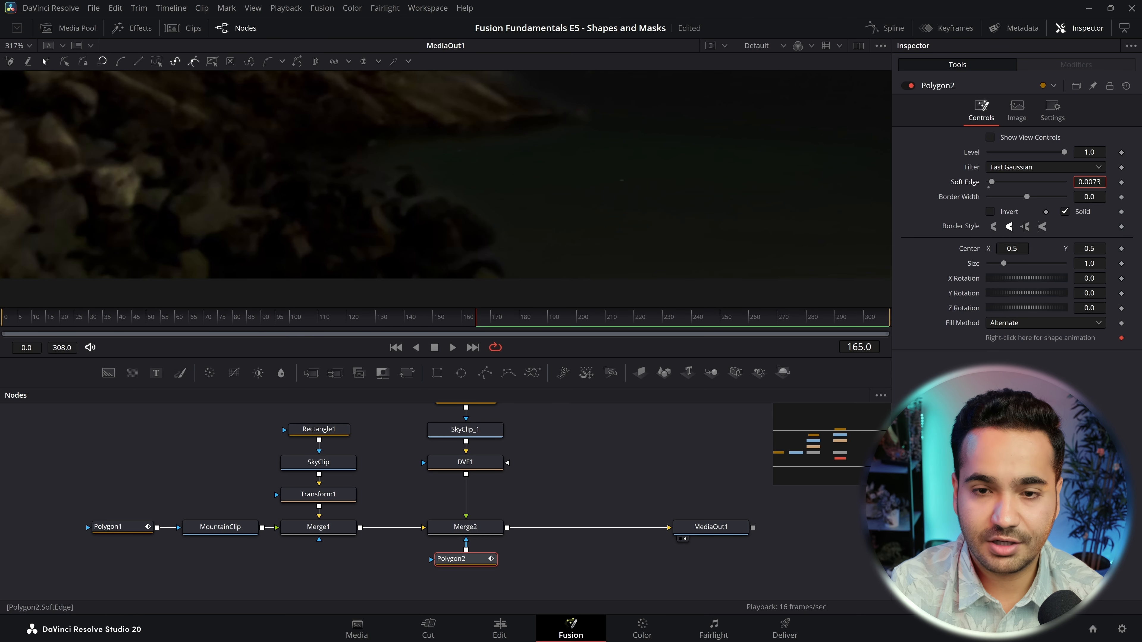
{"action": "key", "text": "ctrl+f"}
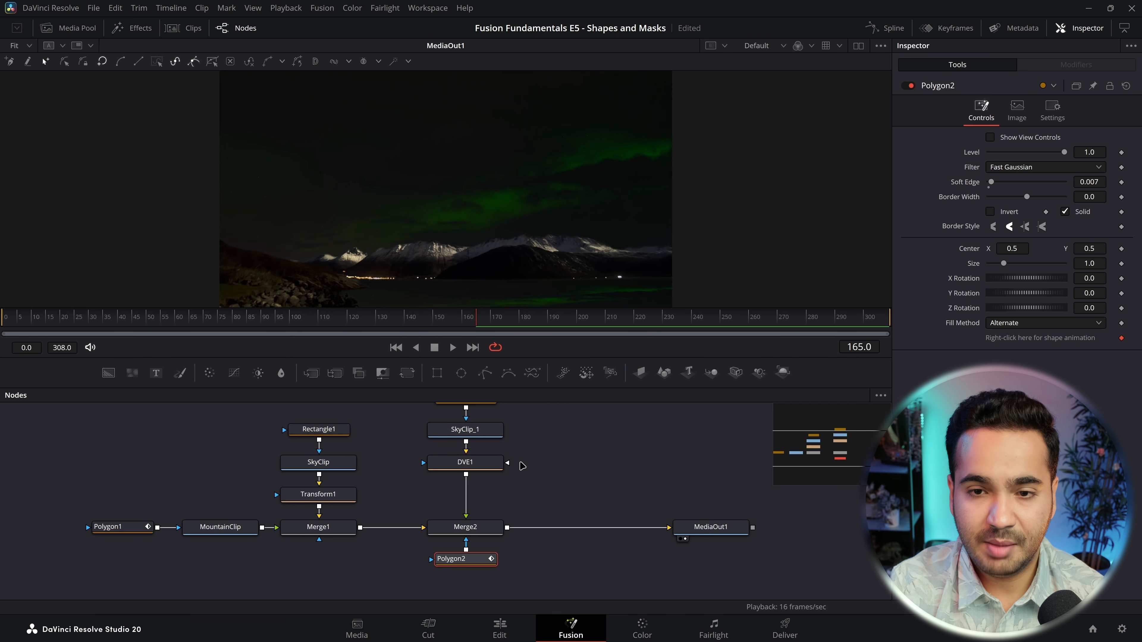
Step: Set Merge2's apply mode to Screen with a gain of 0.37, and play the composition from near its start
{"action": "left_click", "coordinate": [468, 531]}
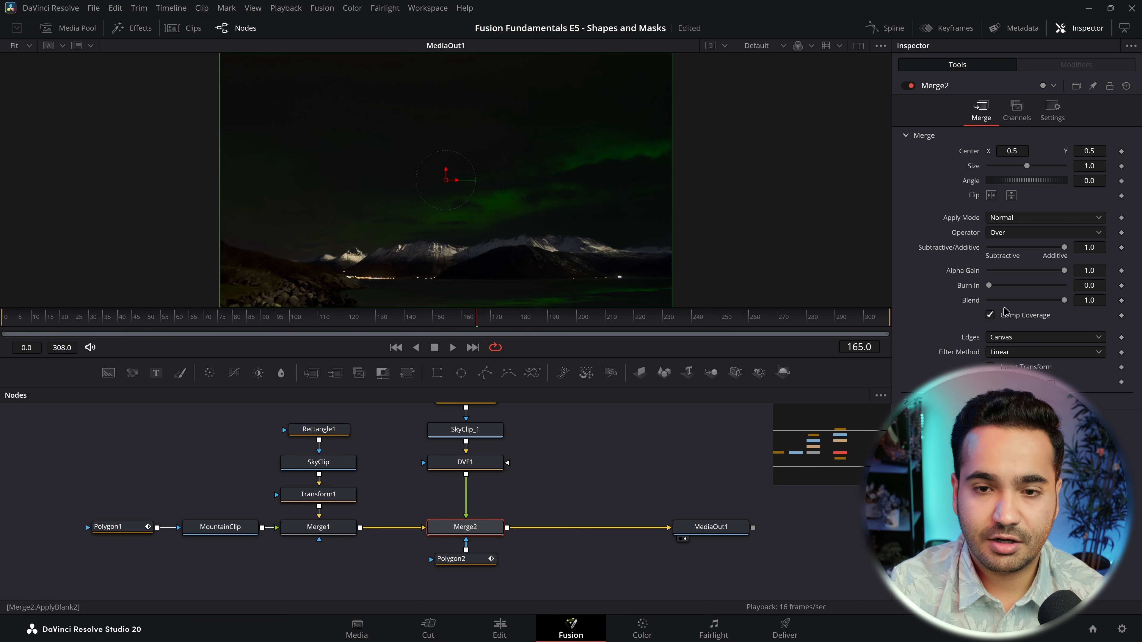
{"action": "left_click", "coordinate": [1023, 219]}
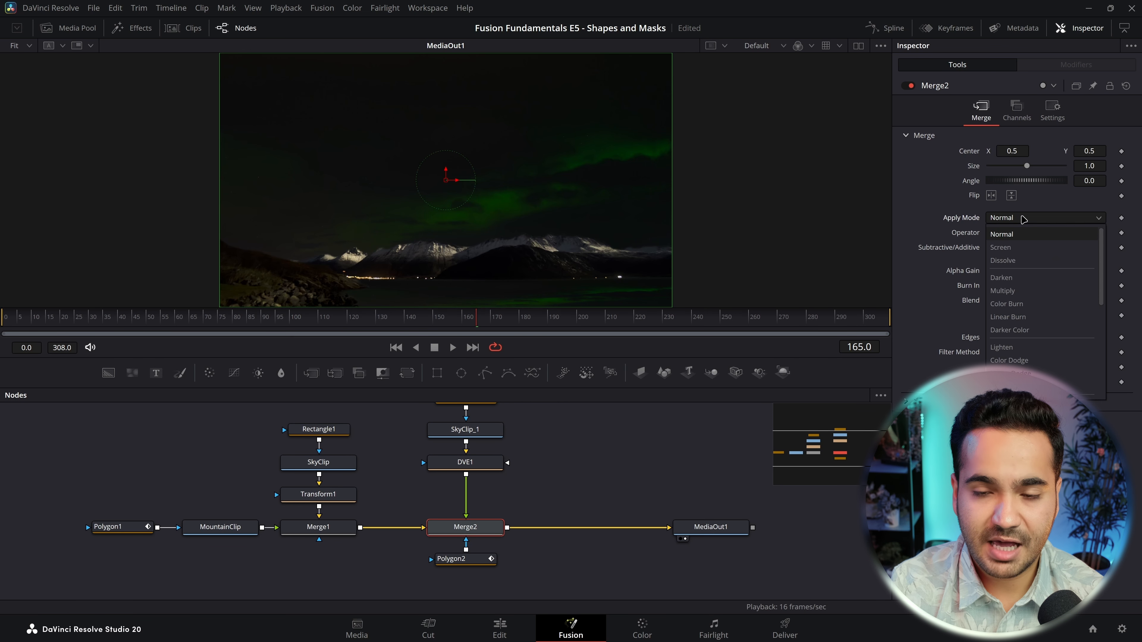
{"action": "left_click", "coordinate": [1025, 247]}
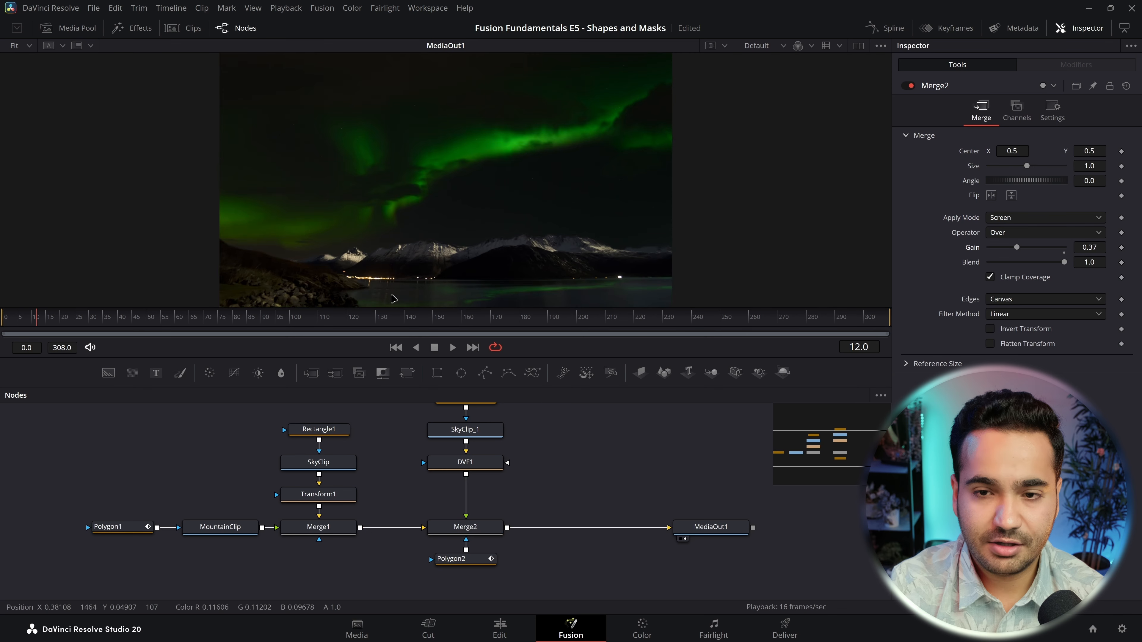
{"action": "key", "text": "space"}
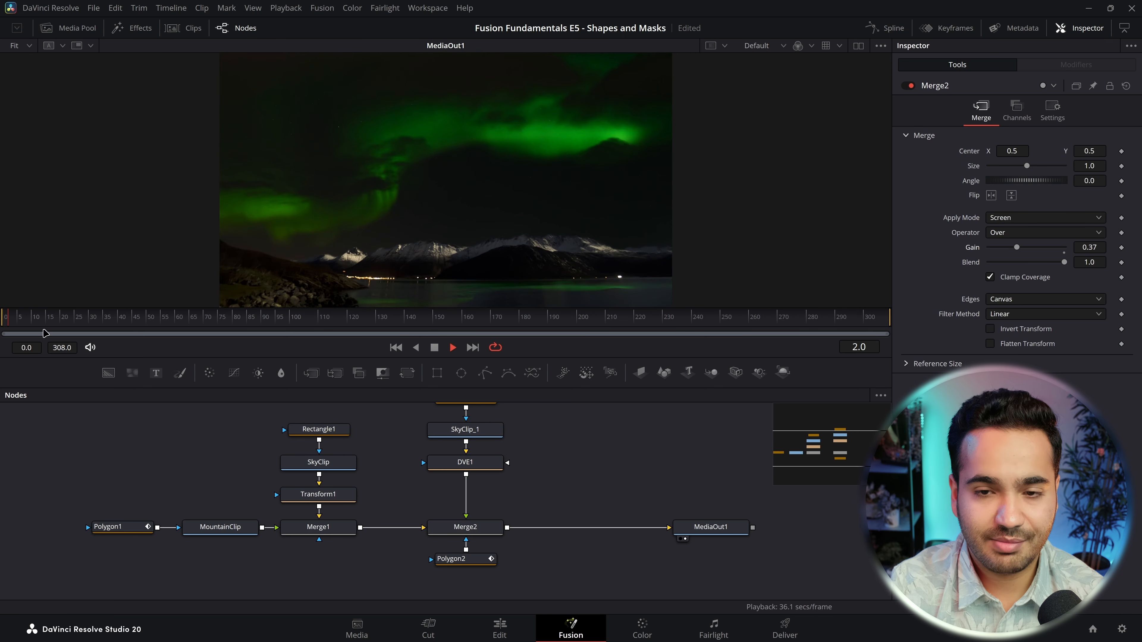